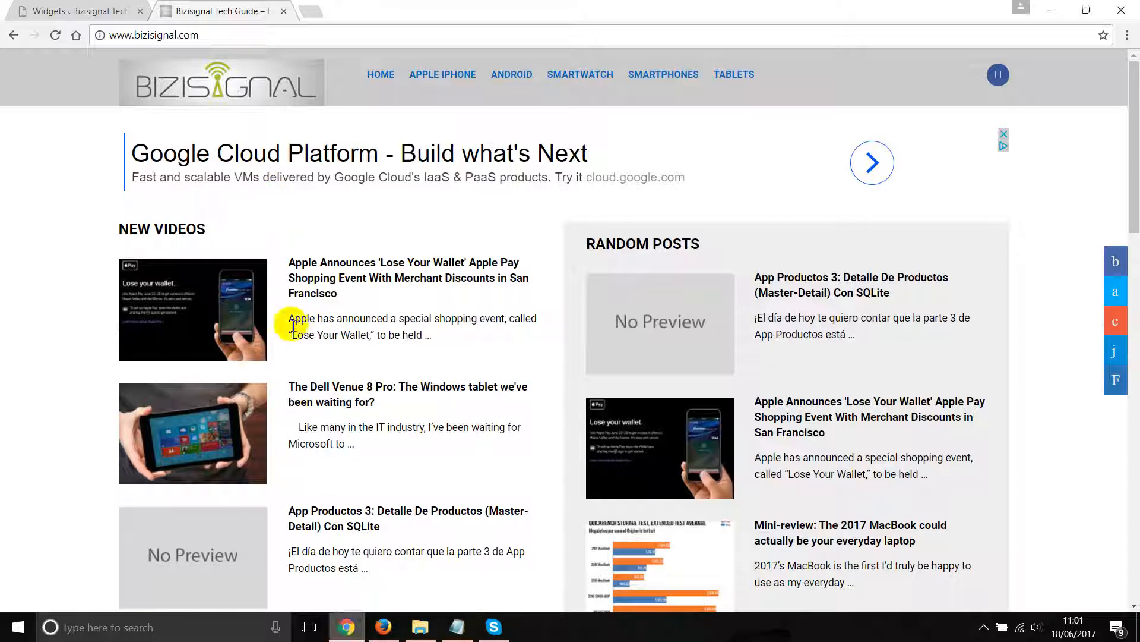
Step: Check the buyer's affiliate code request in the Fiverr order in Firefox, and return to the WordPress widgets page in Chrome
left_click(383, 627)
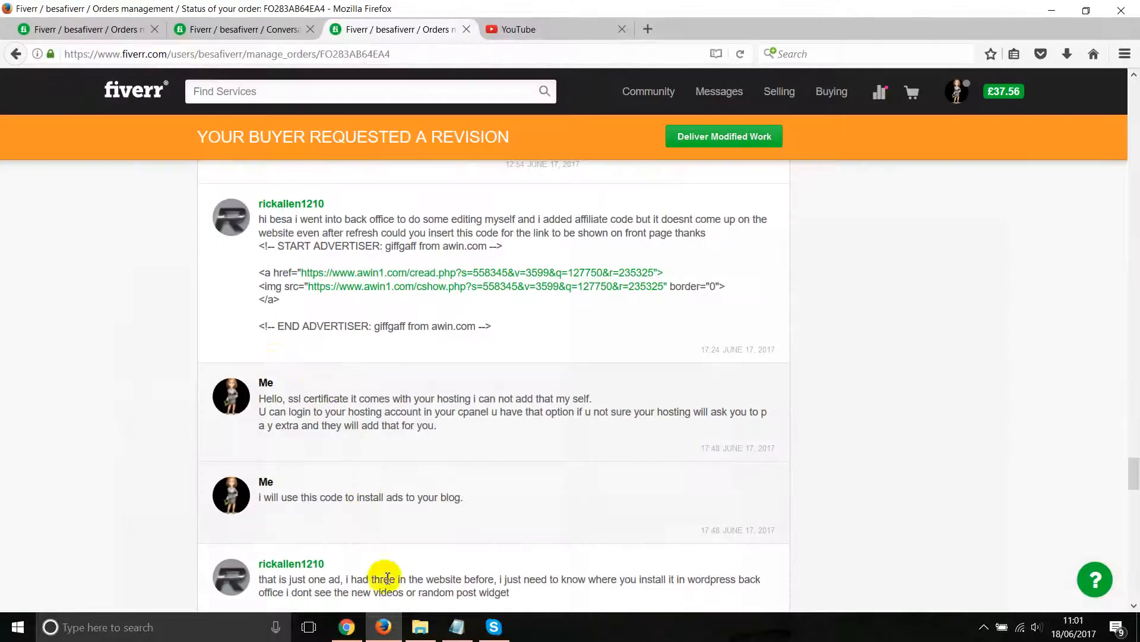
left_click(346, 626)
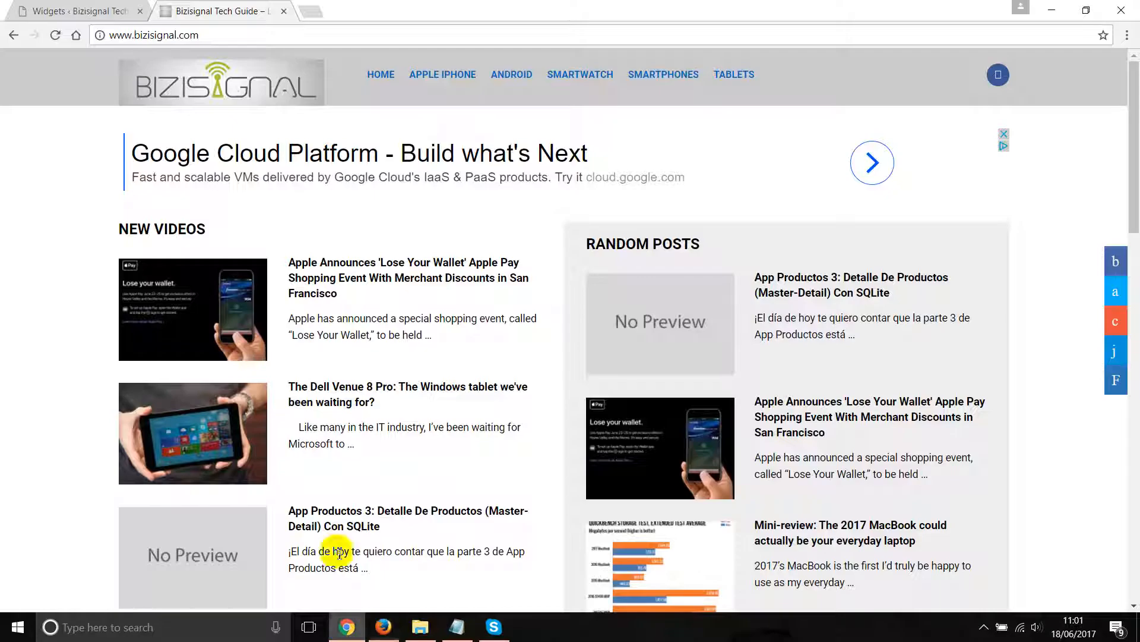
left_click(89, 11)
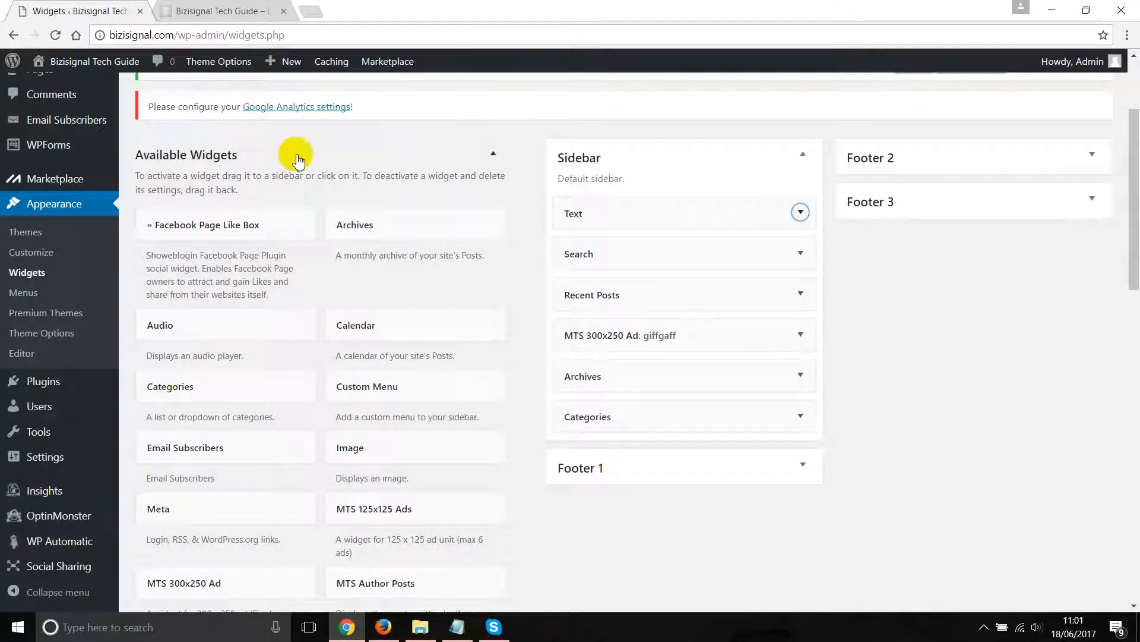
Step: Install the plugin from the ad-inserter.2.0.4 zip file in the PLG - iN folder and activate it
left_click(104, 252)
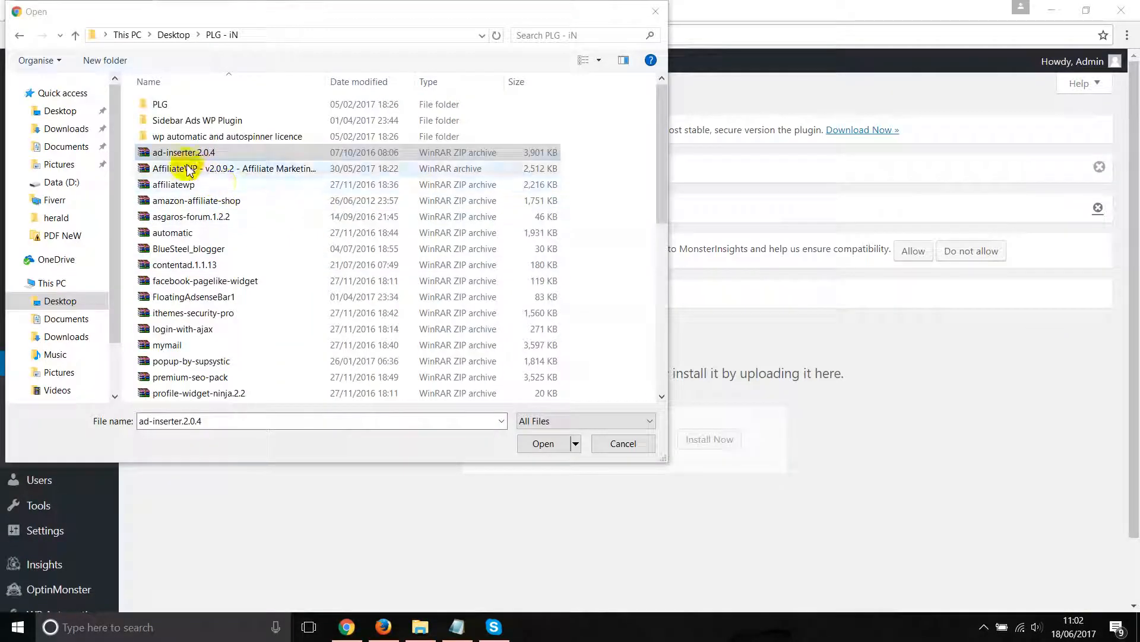
left_click(525, 445)
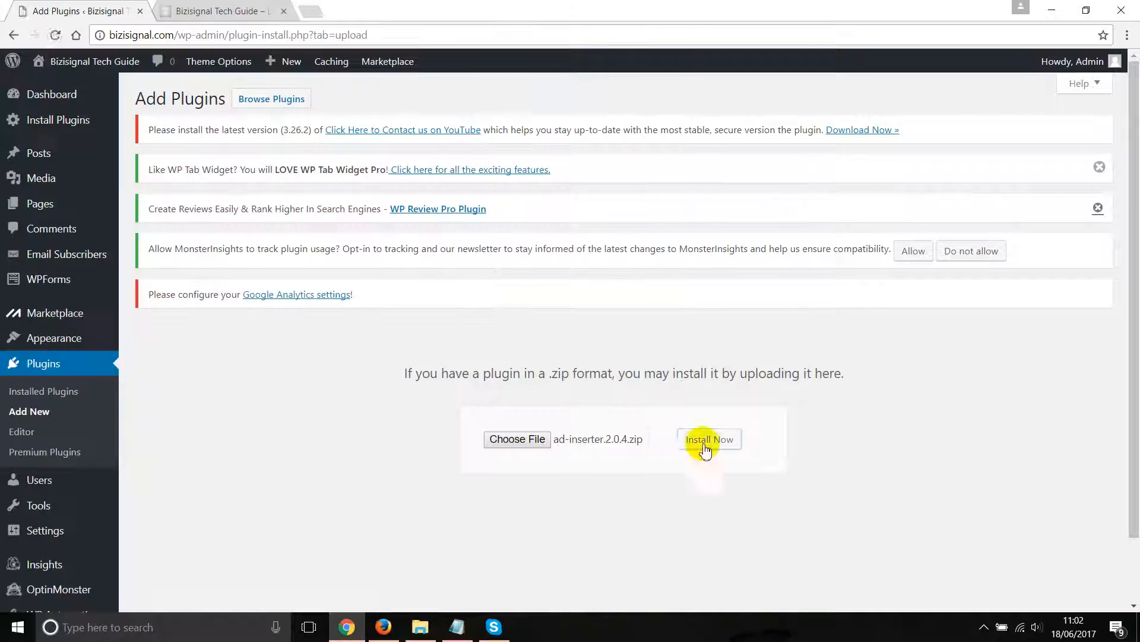
left_click(704, 441)
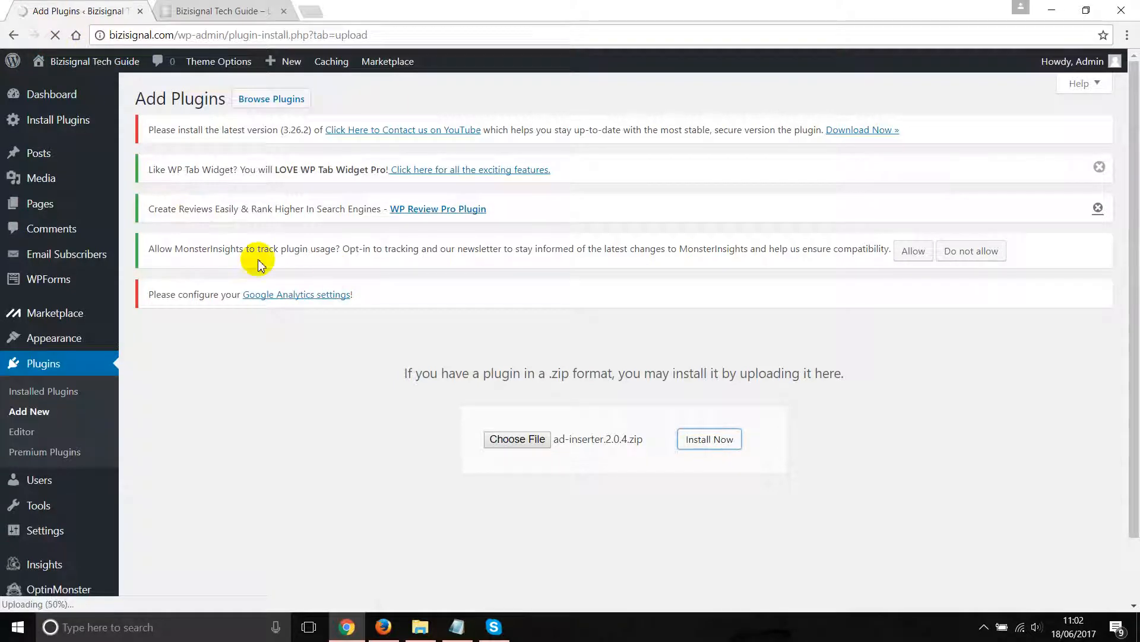
mouse_move(47, 335)
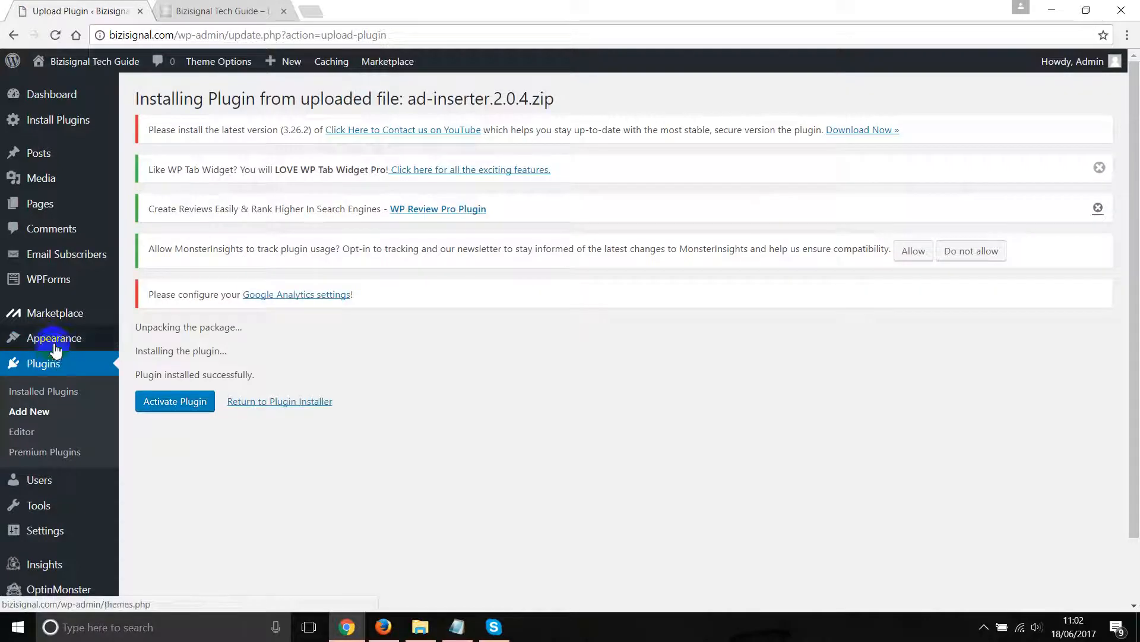
mouse_move(83, 338)
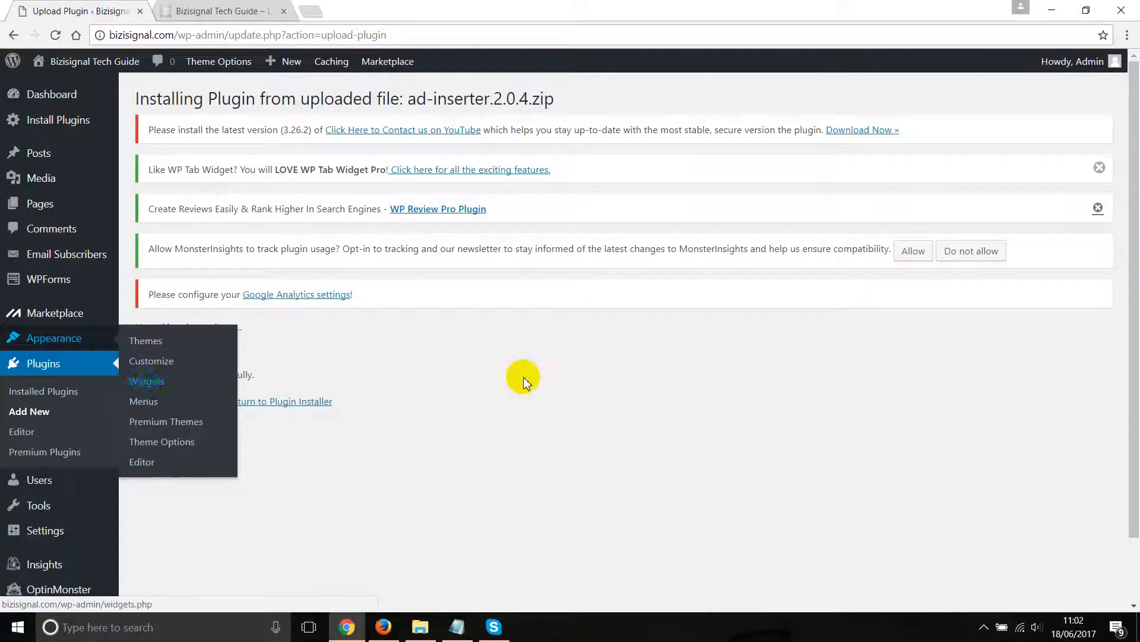
left_click(174, 402)
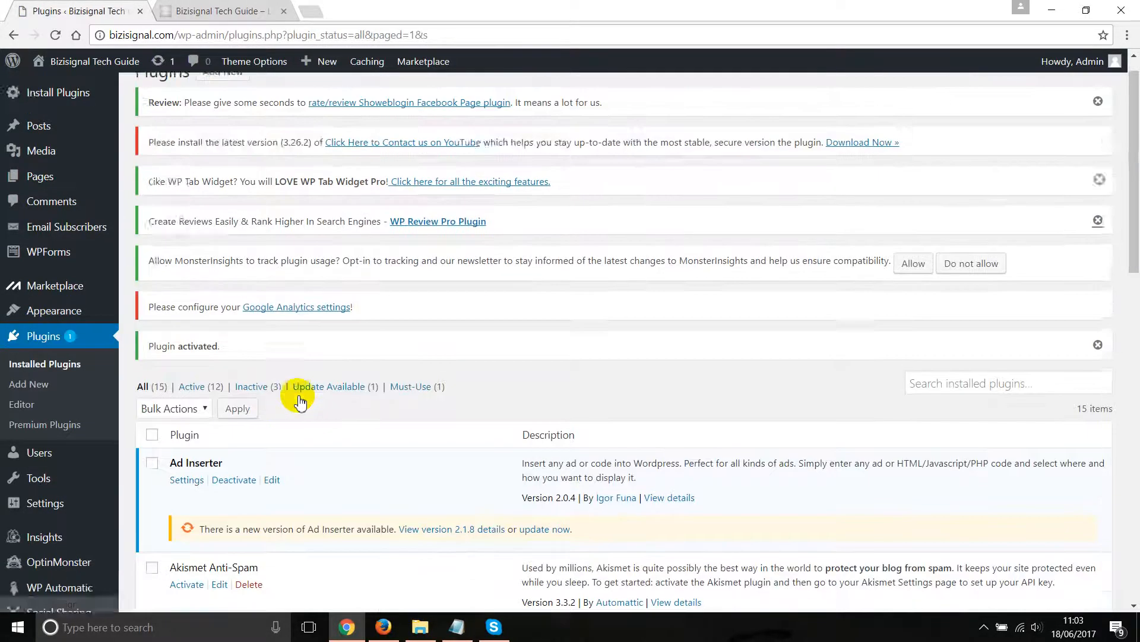
Step: Update the Ad Inserter plugin to version 2.1.8 and open its settings page
scroll(285, 404, "down", 1)
left_click(538, 482)
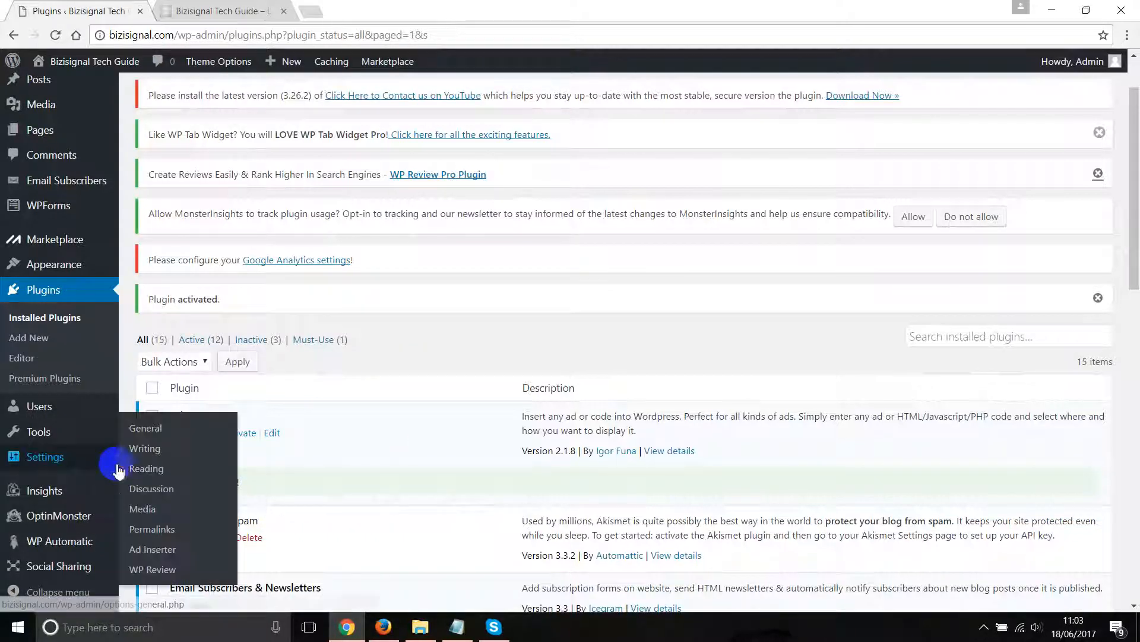
left_click(69, 460)
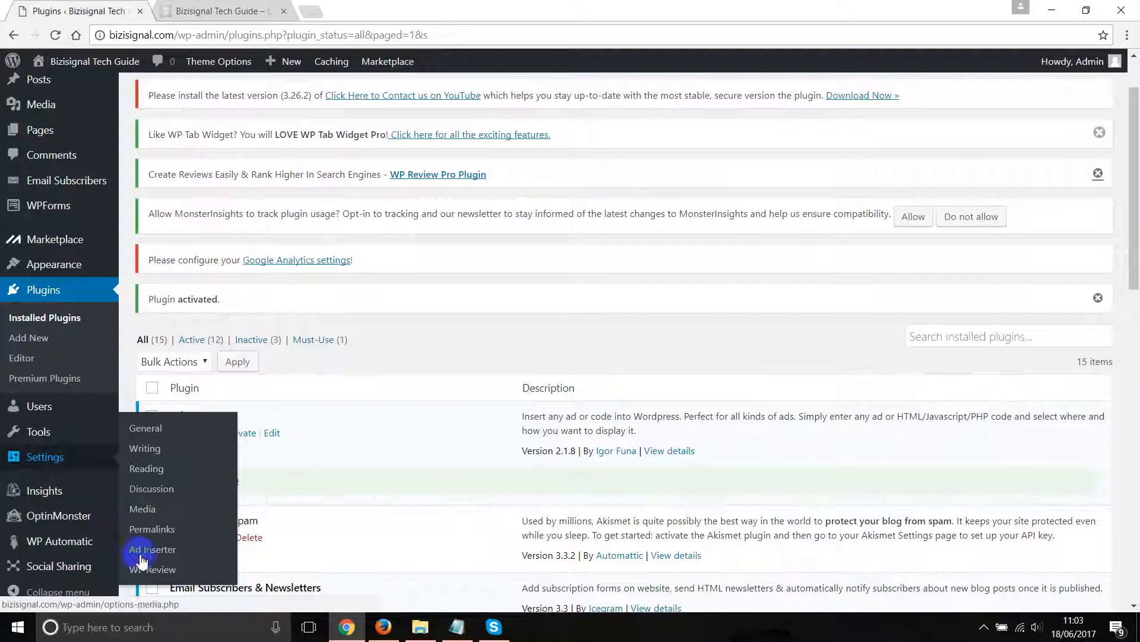
left_click(320, 339)
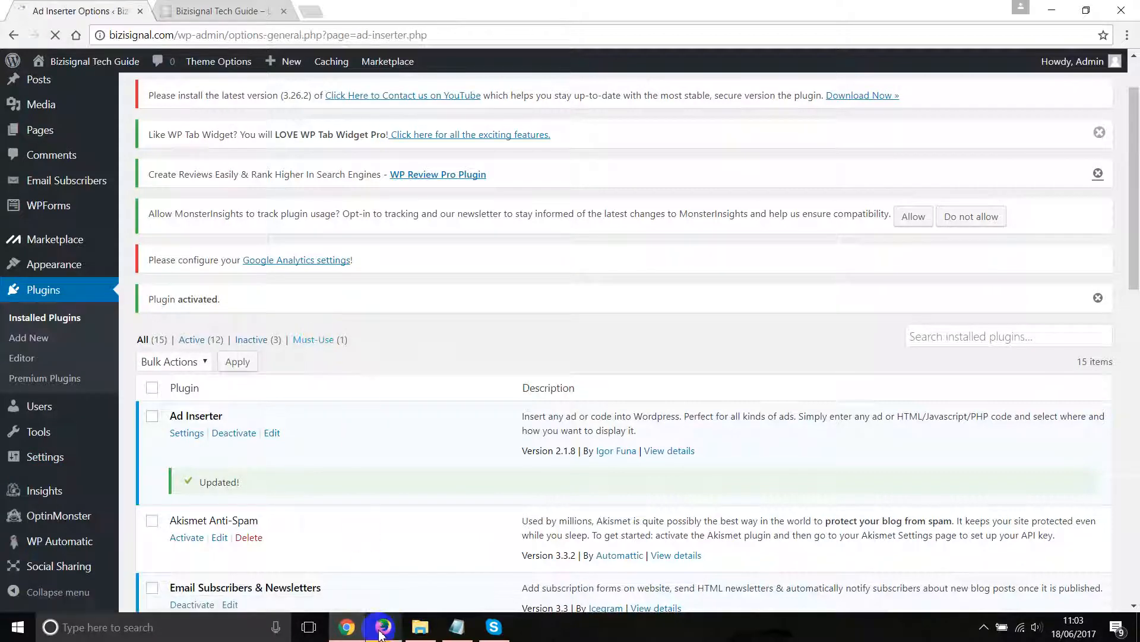
Step: Switch to Firefox and copy the complete giffgaff advertiser code, including its START and END comments, from the buyer's Fiverr message
mouse_move(380, 634)
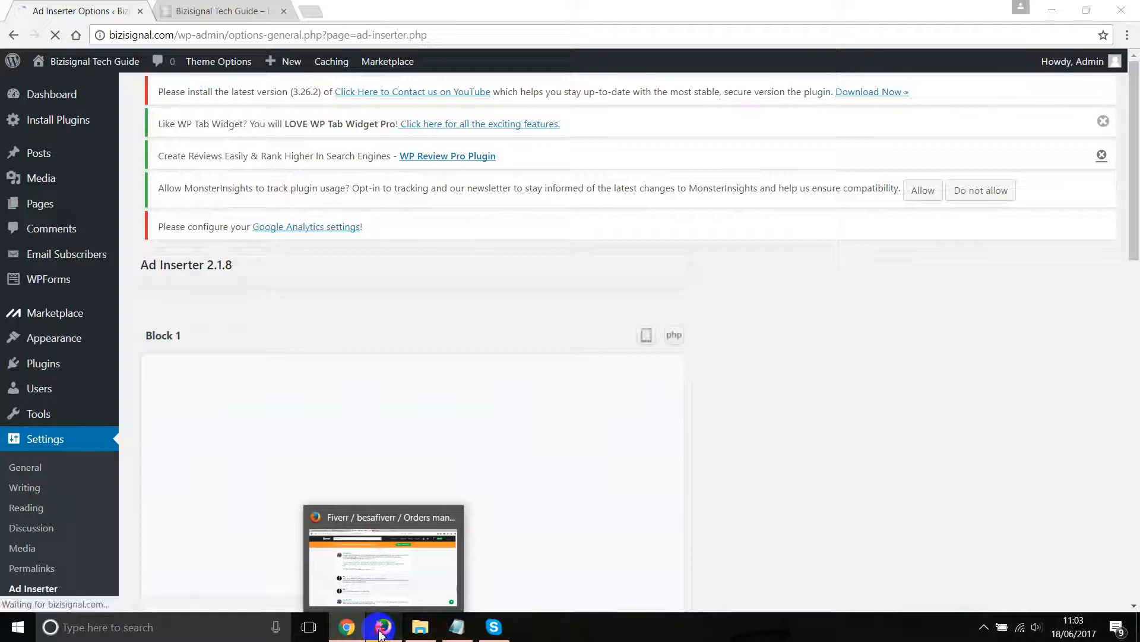
left_click(380, 633)
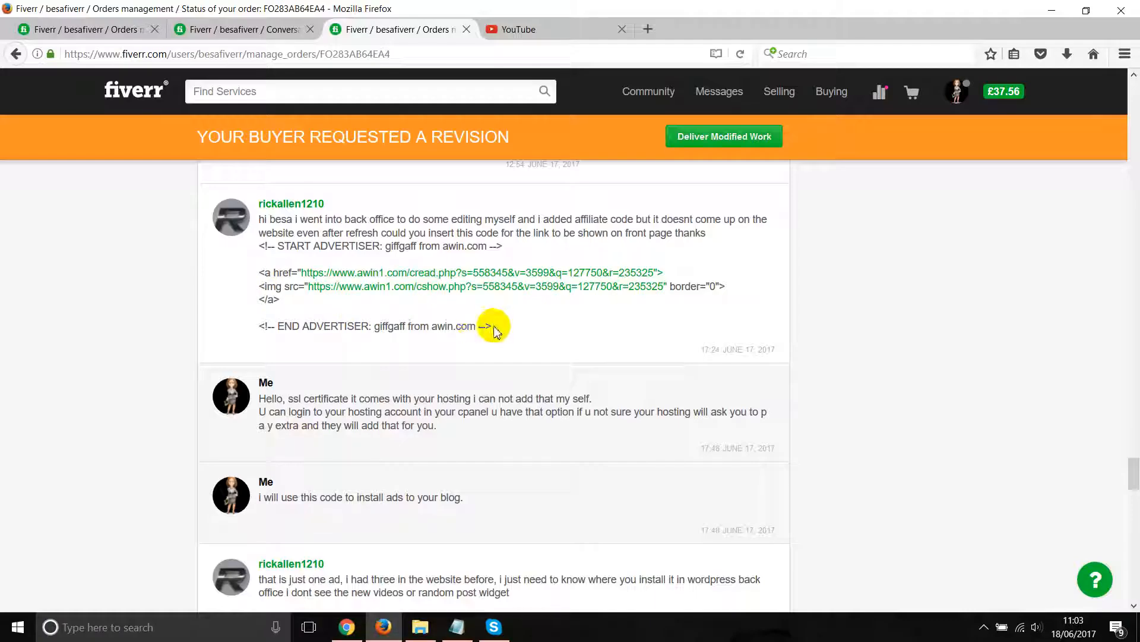
left_click_drag(491, 326, 262, 239)
key("ctrl+c")
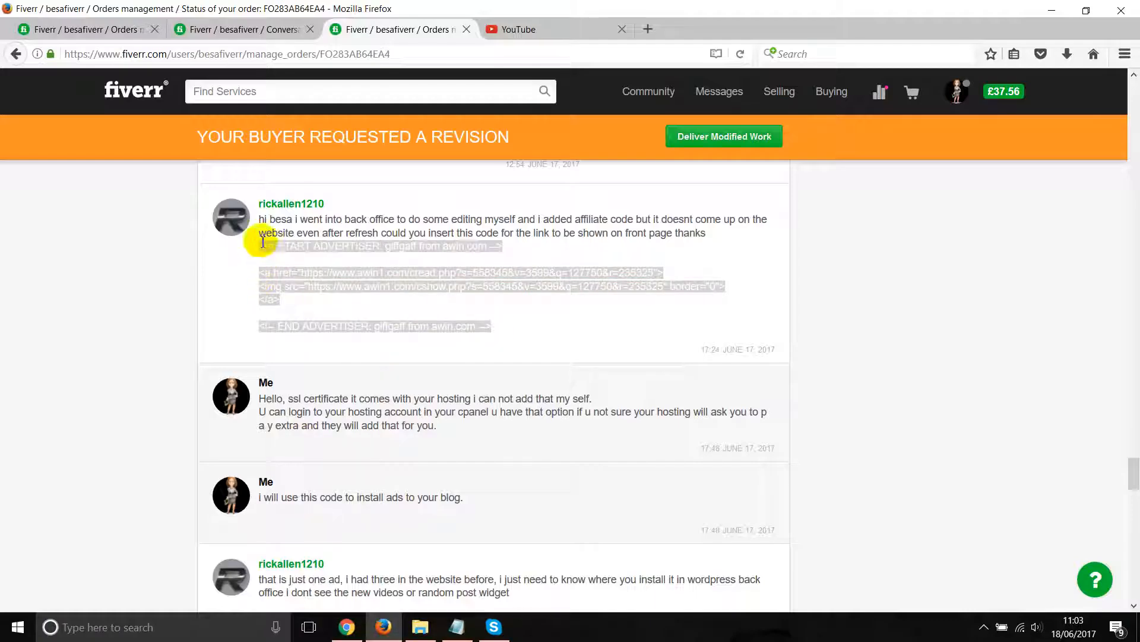
right_click(276, 252)
left_click(280, 252)
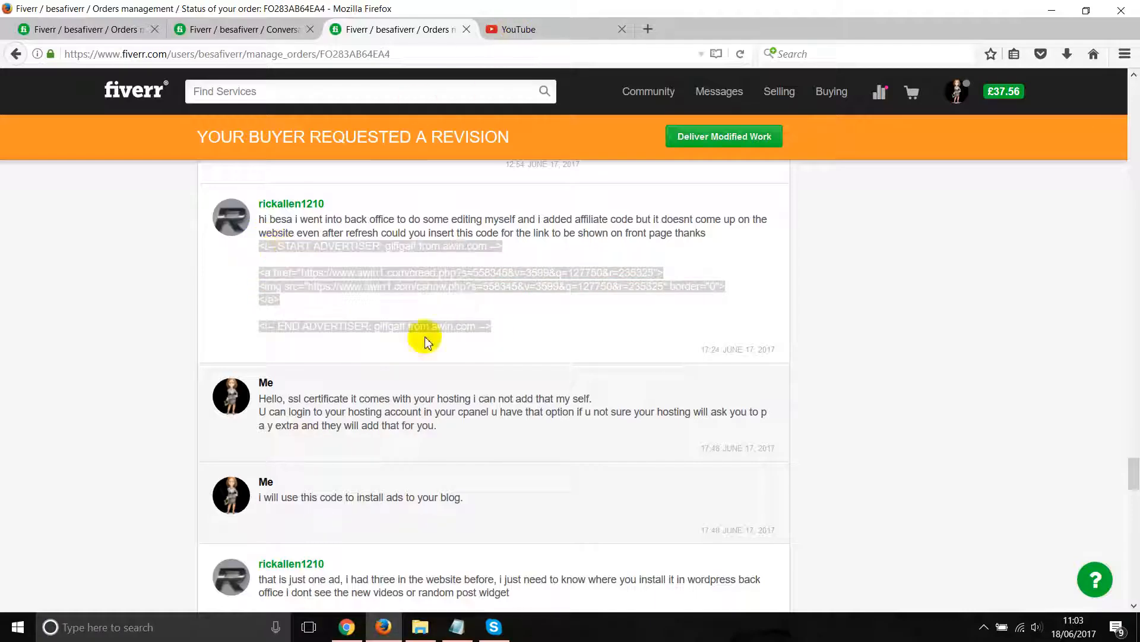
Step: Return to Chrome and look over the Bizisignal front page from header to footer for places to show the ad
left_click(341, 635)
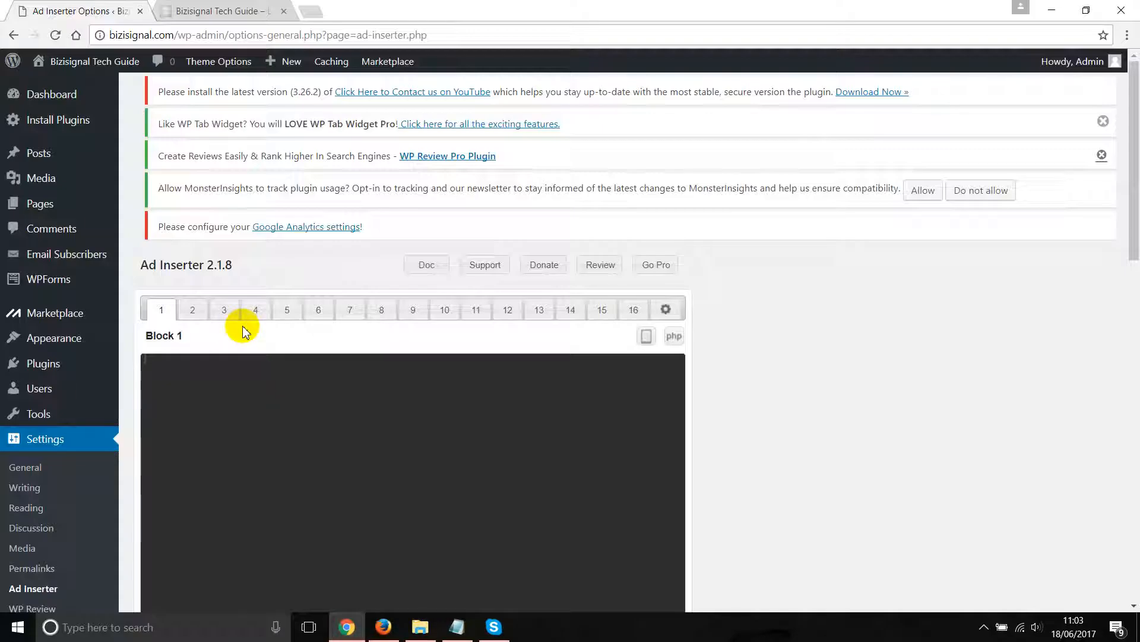
left_click(211, 10)
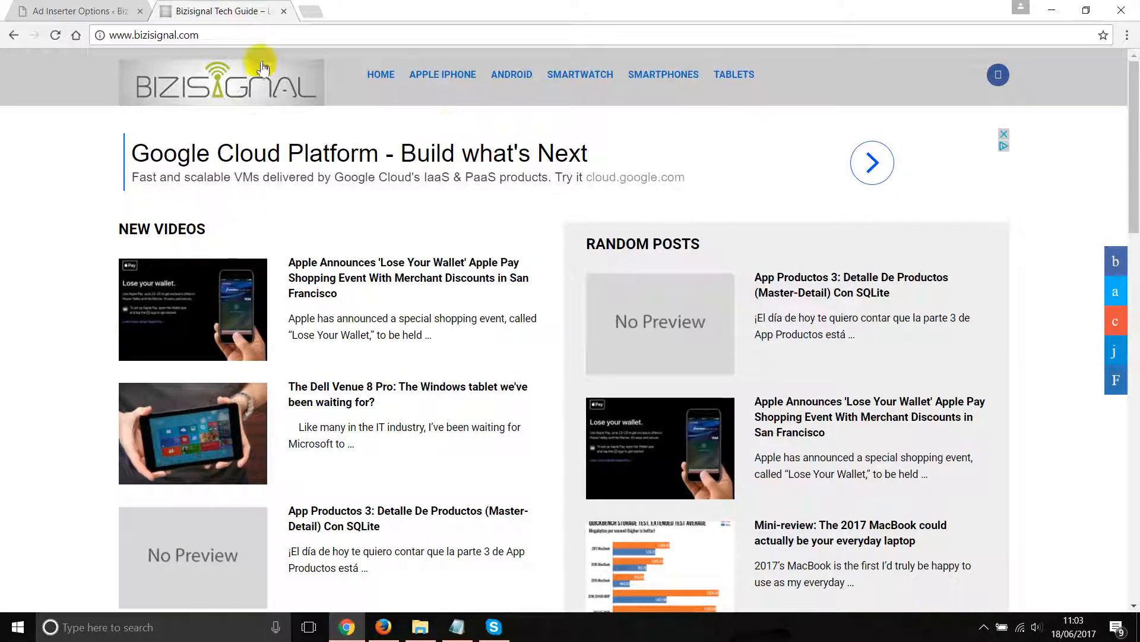
scroll(461, 275, "down", 15)
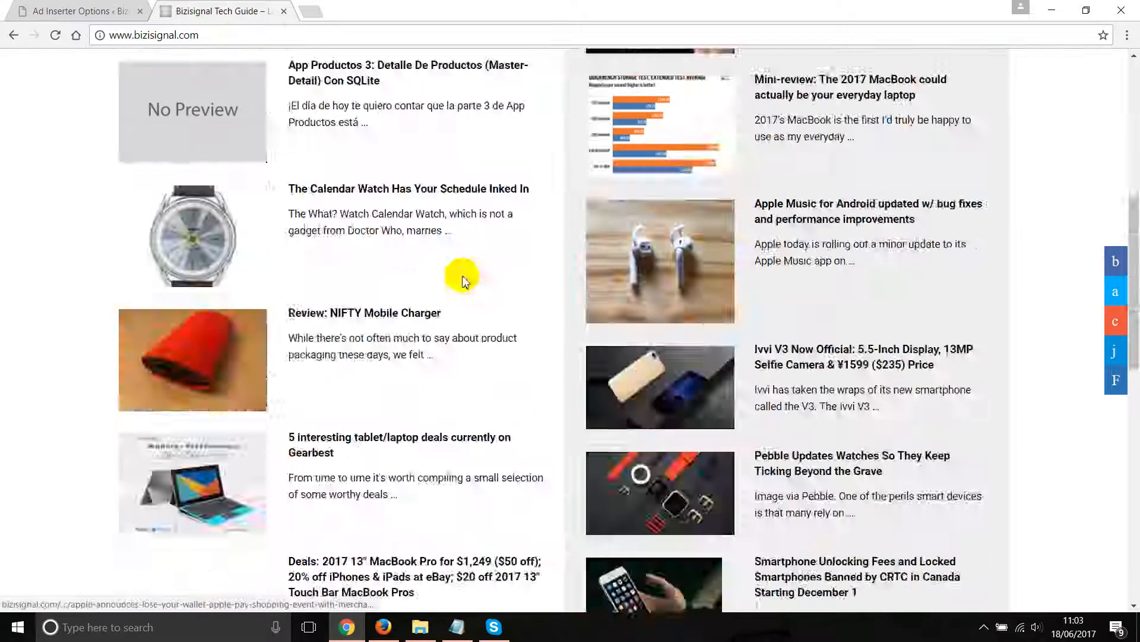
scroll(462, 278, "up", 5)
scroll(463, 278, "up", 10)
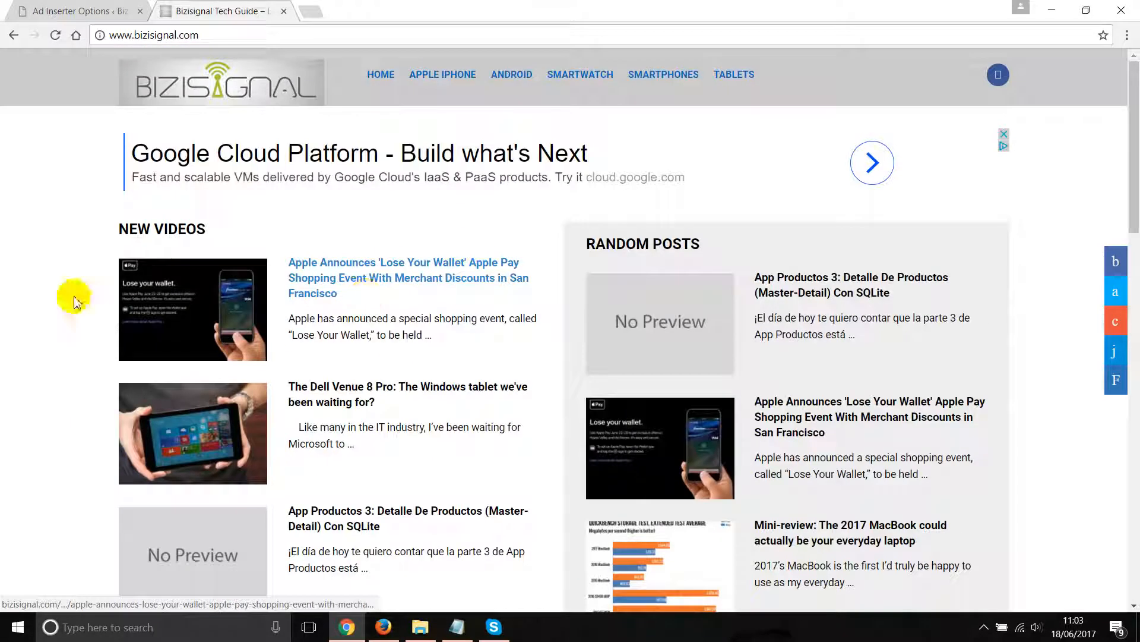
scroll(83, 326, "down", 15)
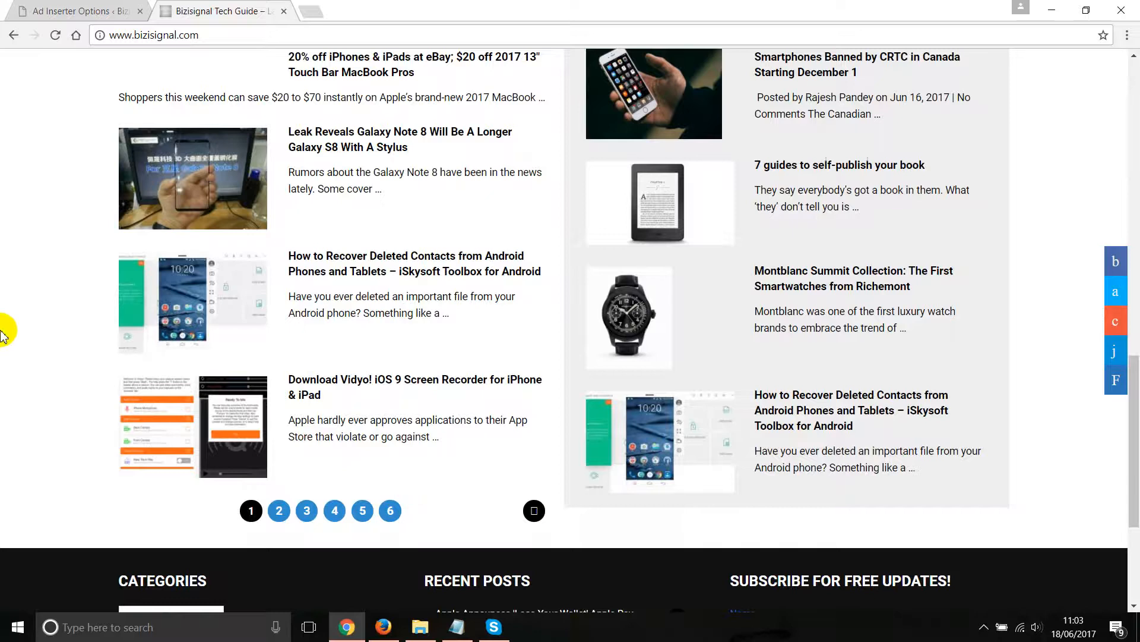
scroll(7, 326, "up", 10)
Step: Paste the copied giffgaff advertiser code into Block 1 of the Ad Inserter settings
left_click(76, 11)
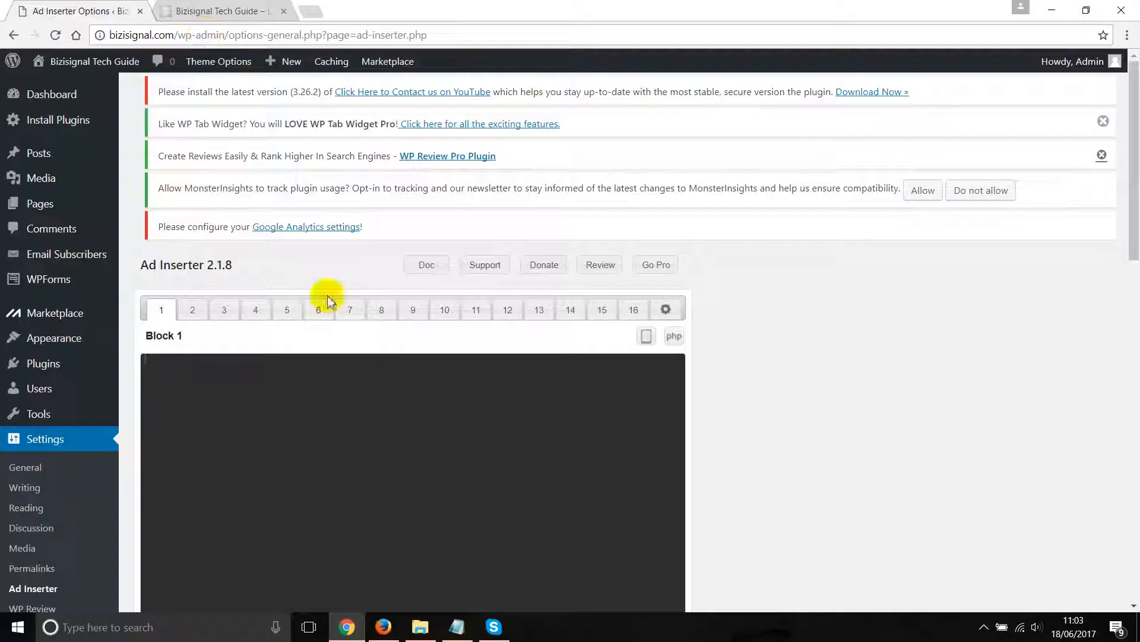
left_click(164, 382)
right_click(165, 374)
left_click(190, 457)
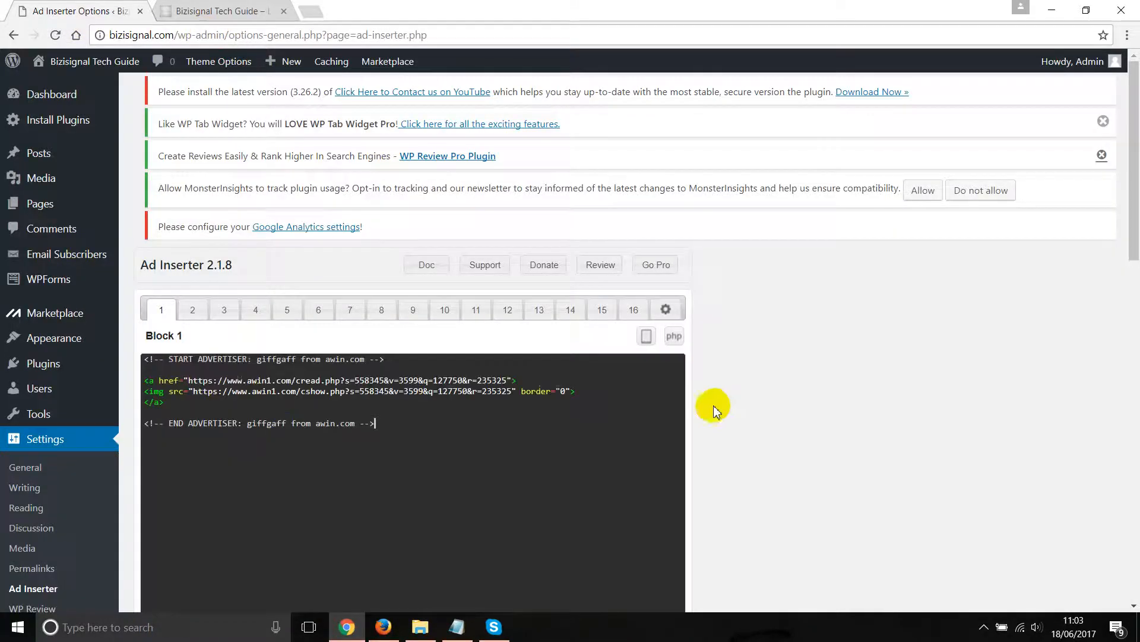
Step: Disable Block 1 on Posts and enable it on the Homepage
scroll(808, 394, "down", 4)
scroll(808, 394, "down", 3)
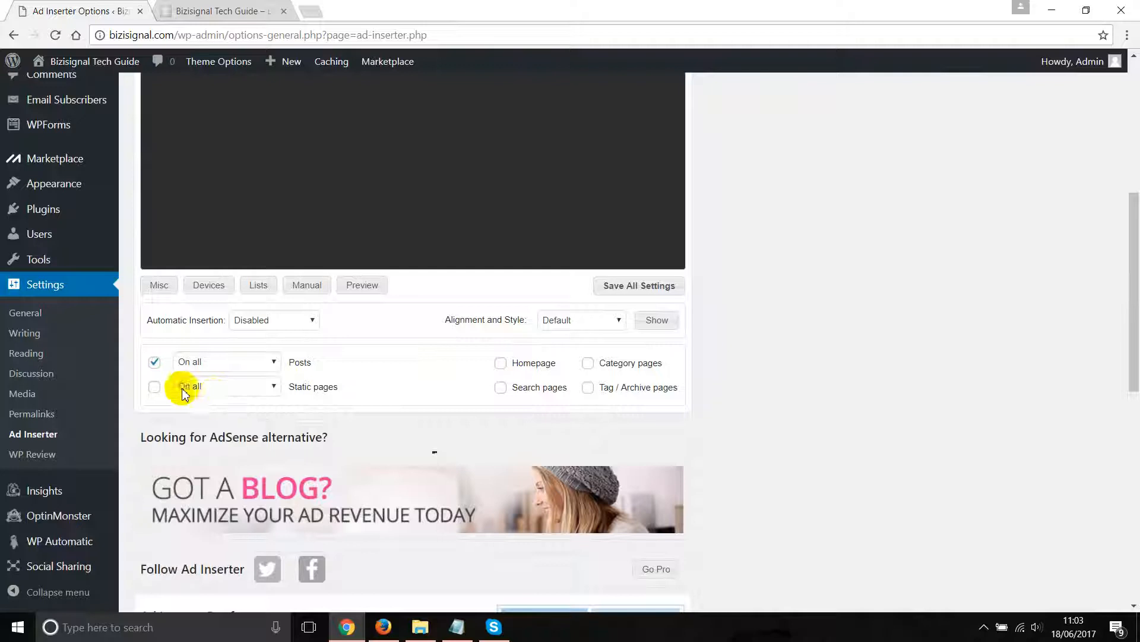
left_click(153, 362)
left_click(501, 364)
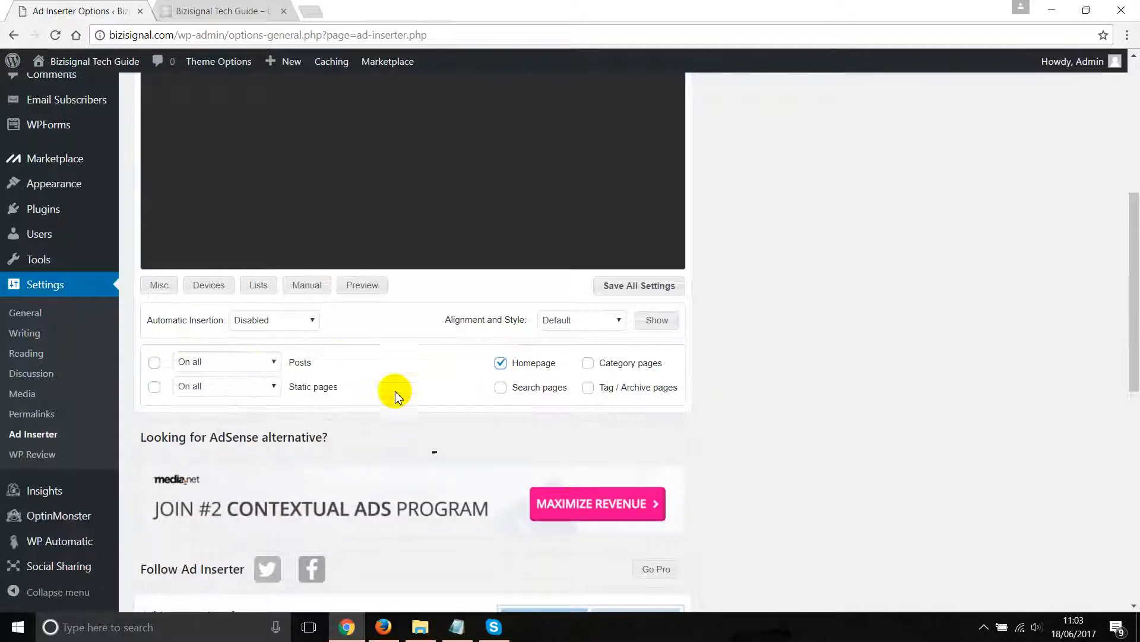
Step: Set Block 1's automatic insertion to After Paragraph, keeping paragraph number 1
left_click(280, 320)
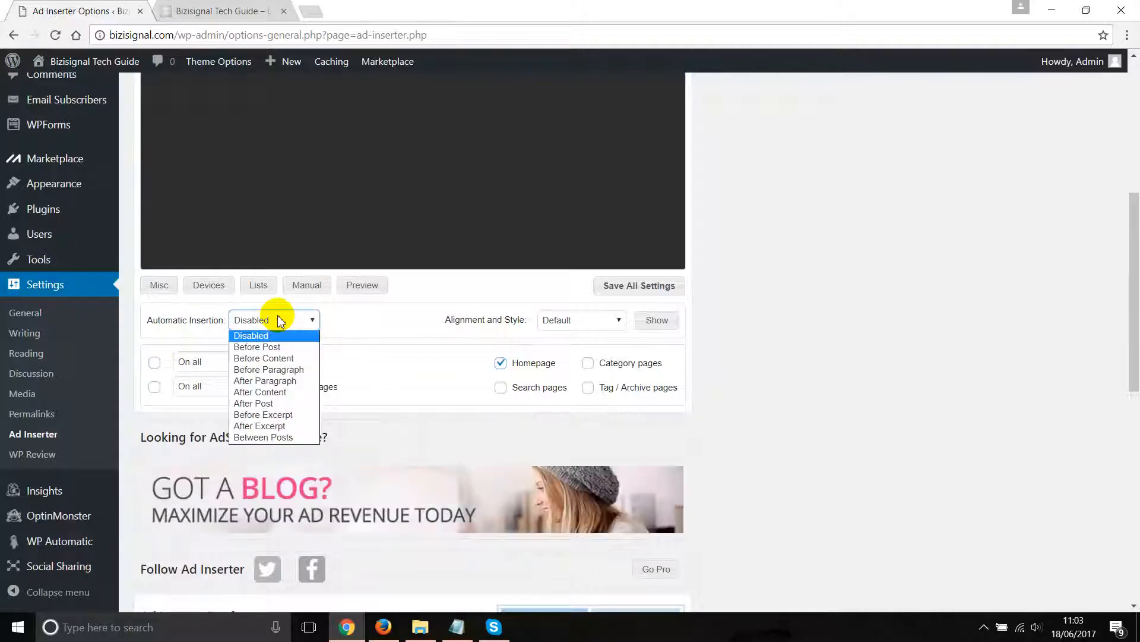
left_click(268, 381)
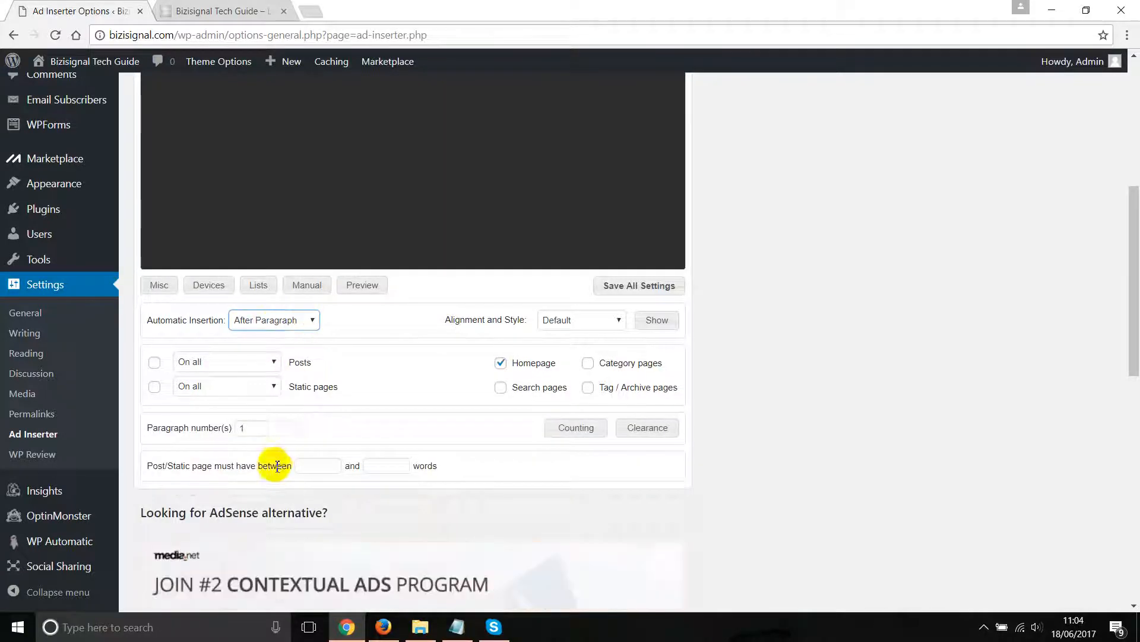
left_click(307, 465)
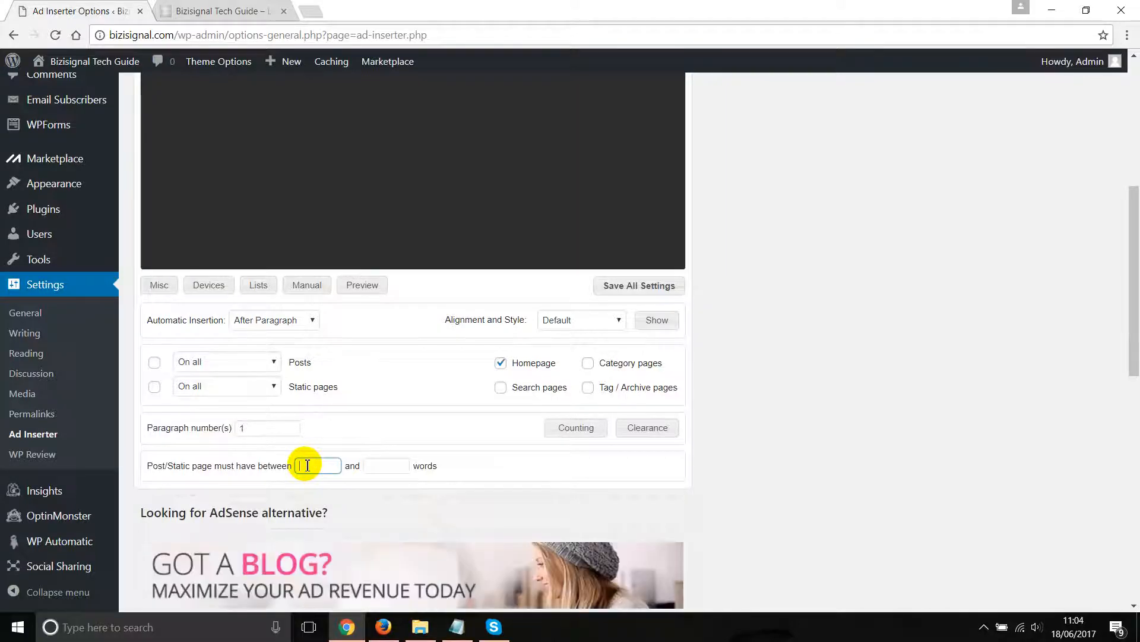
mouse_move(262, 431)
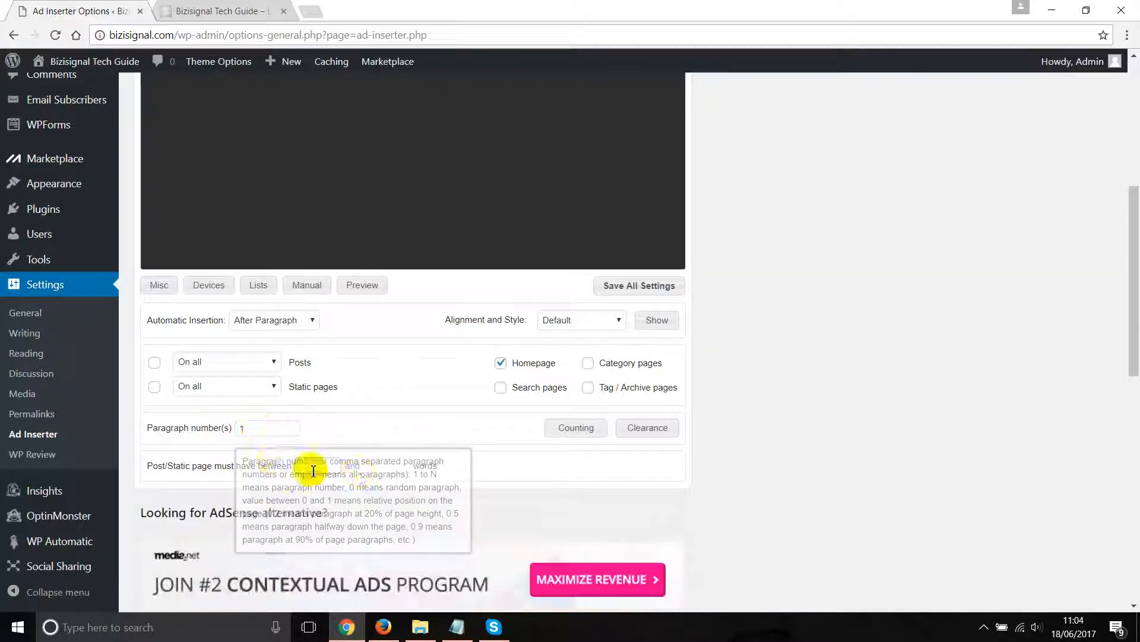
left_click(252, 432)
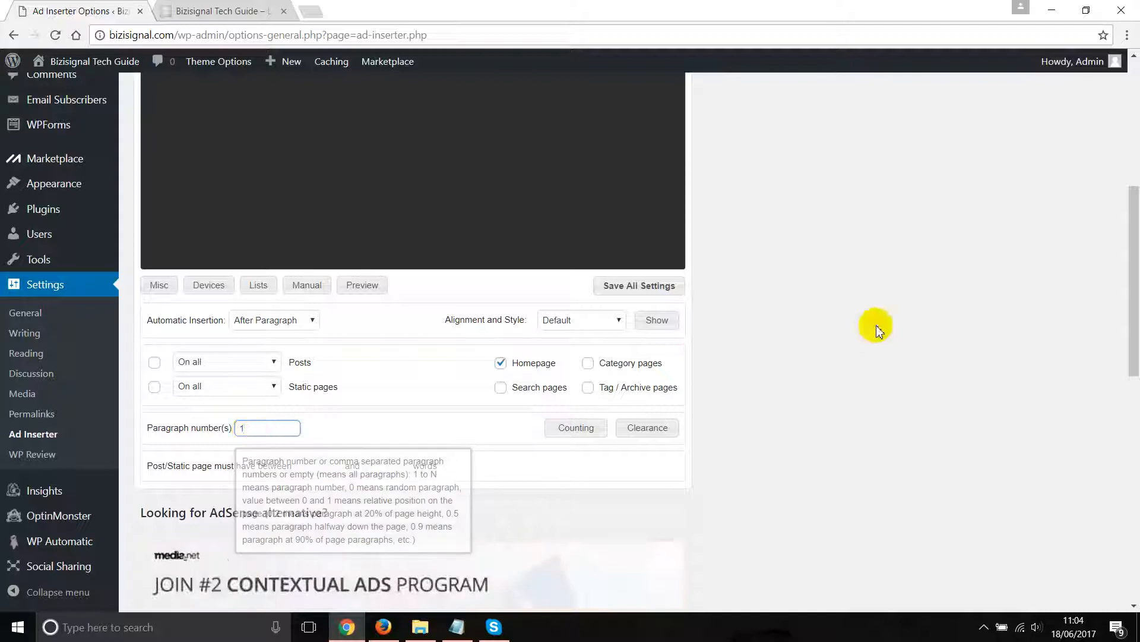
left_click(877, 327)
Step: Enable Block 1 on category pages, tag / archive pages, search pages and static pages as well
left_click(500, 362)
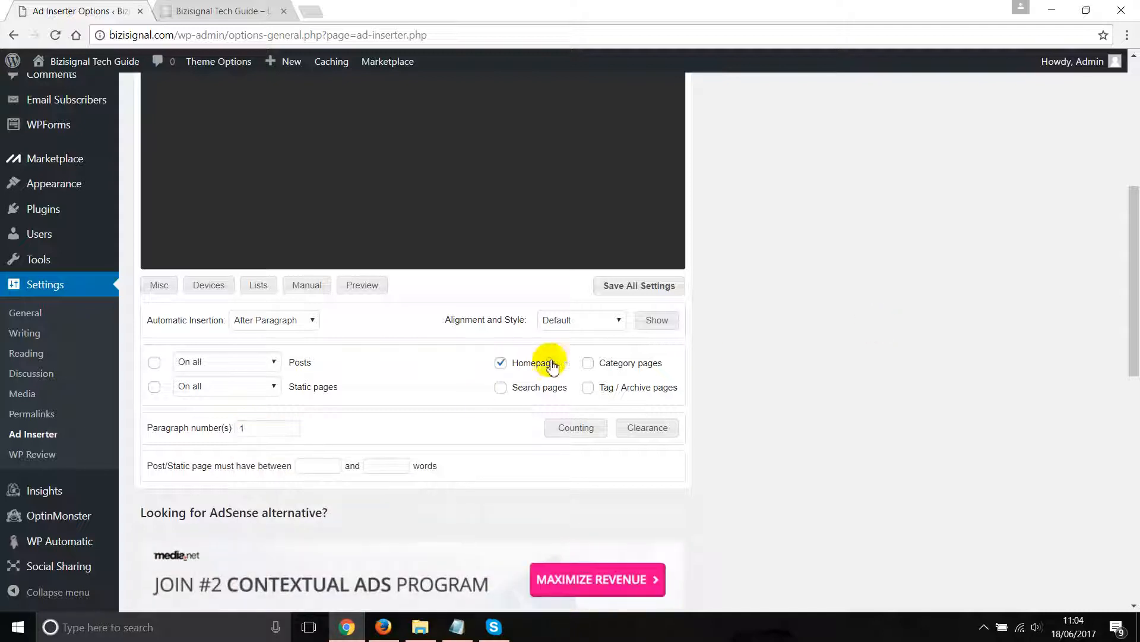
left_click(588, 362)
left_click(587, 387)
left_click(501, 387)
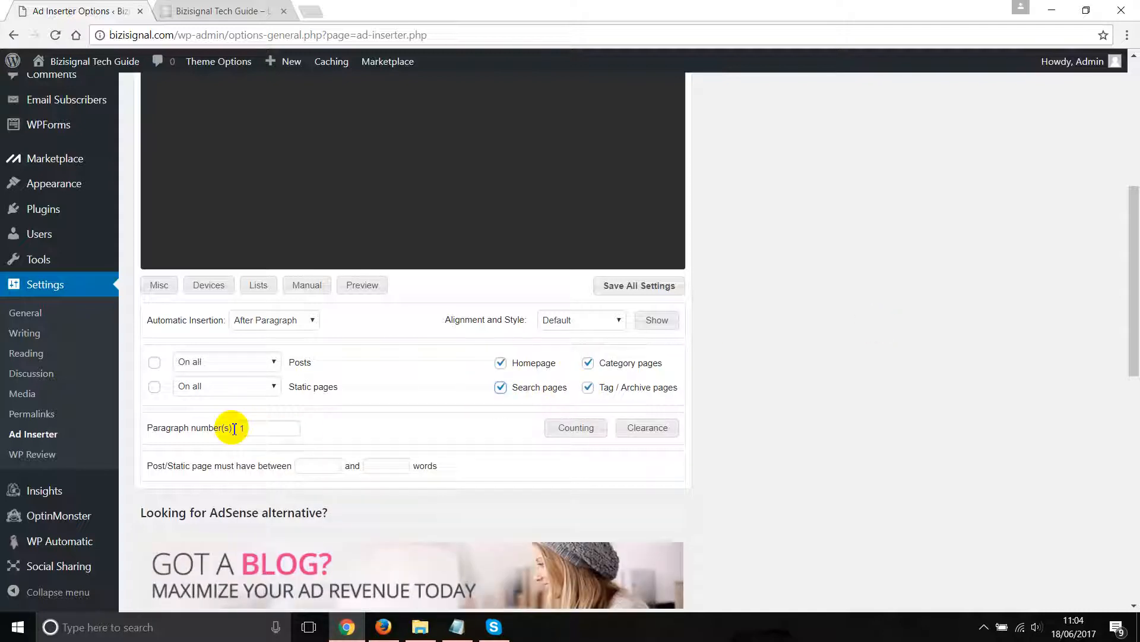
left_click(154, 386)
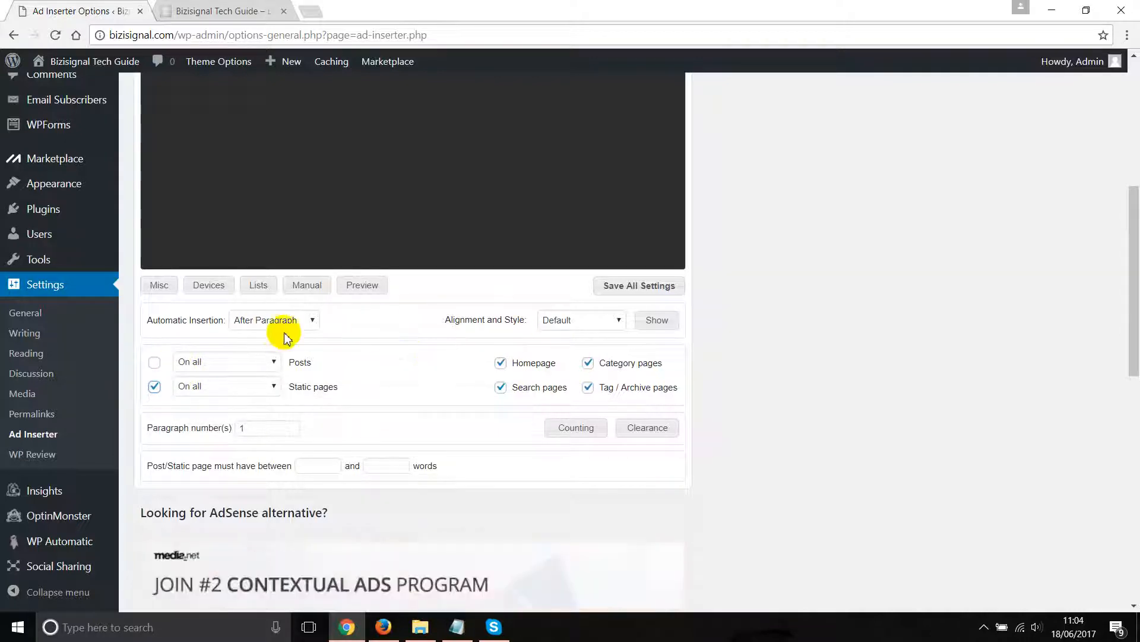
Step: Set Block 1's minimum word count for posts and static pages to .005 and save all settings
left_click(313, 470)
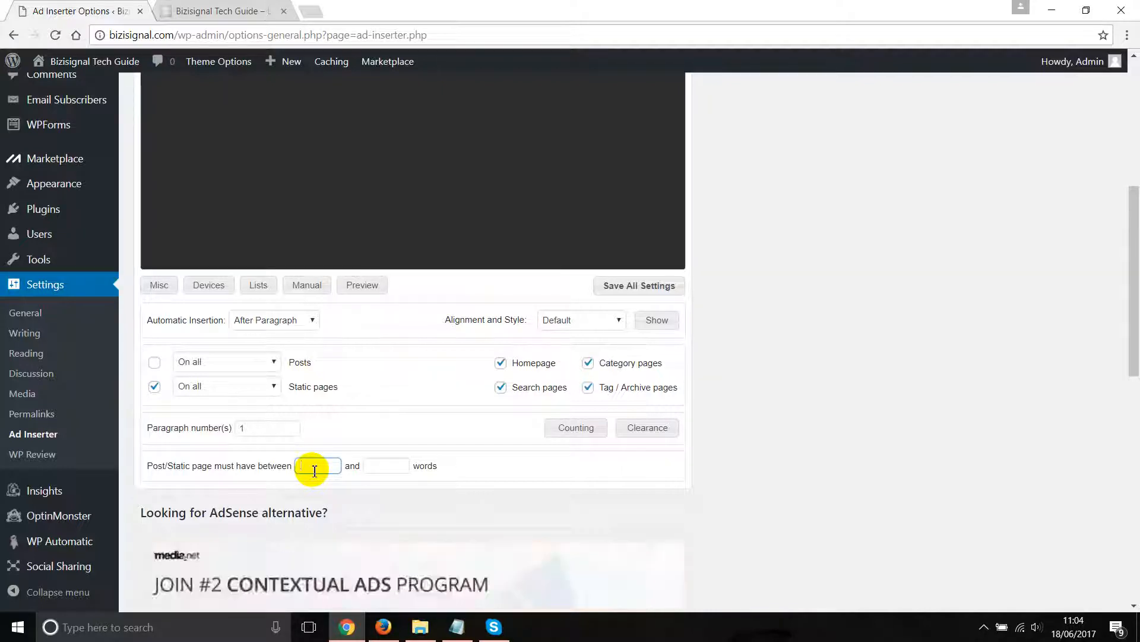
key("Num_Lock")
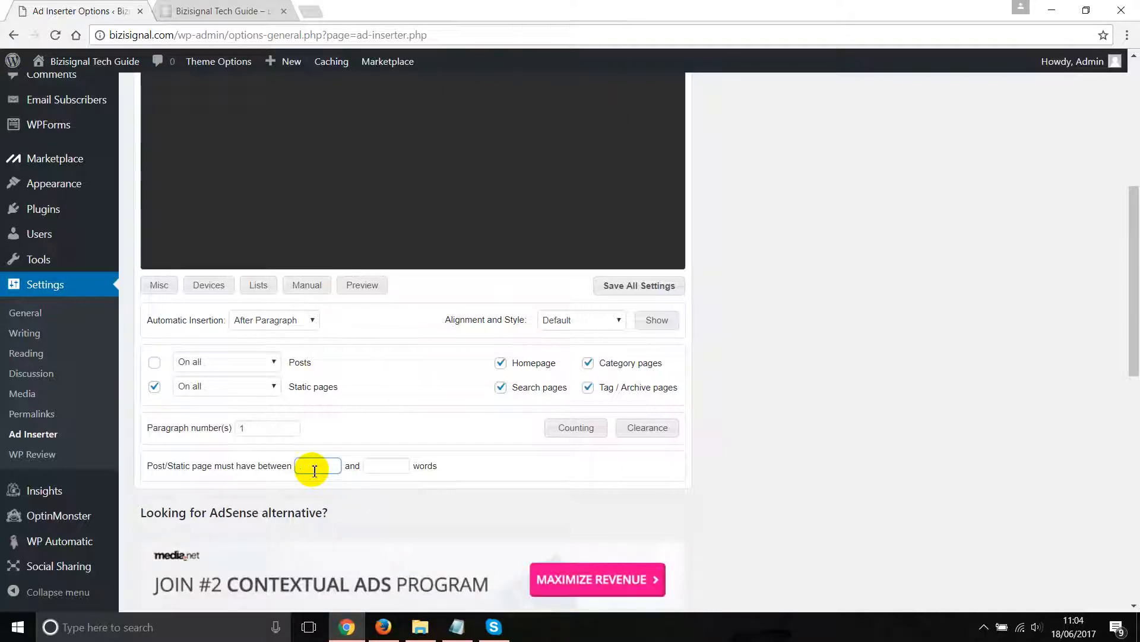
type("005")
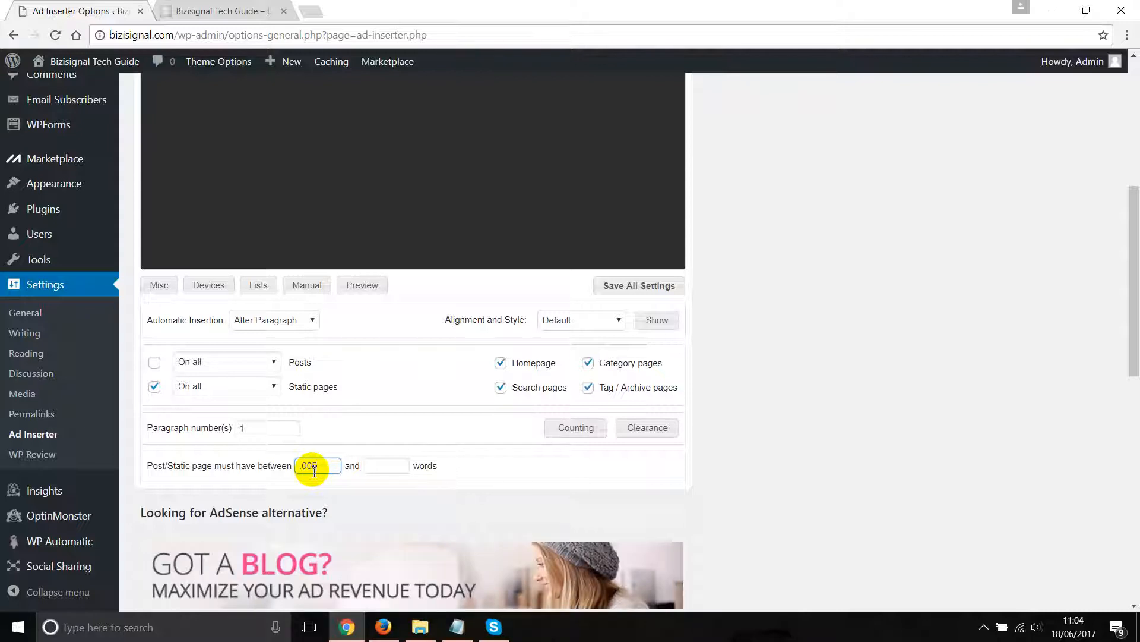
left_click(620, 288)
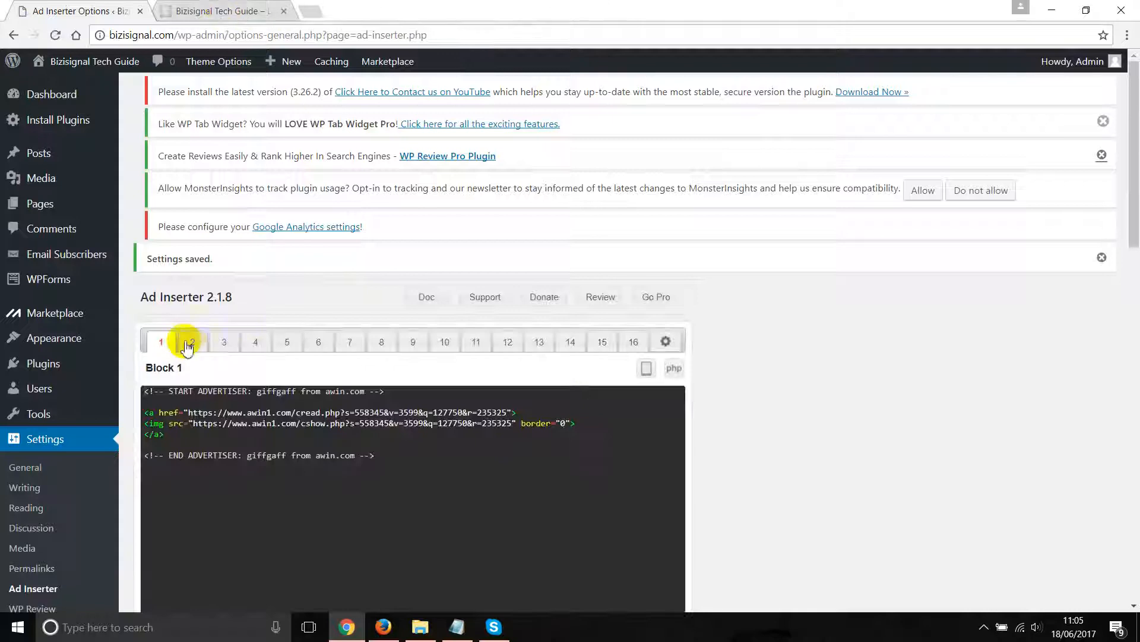
left_click(189, 345)
left_click(206, 419)
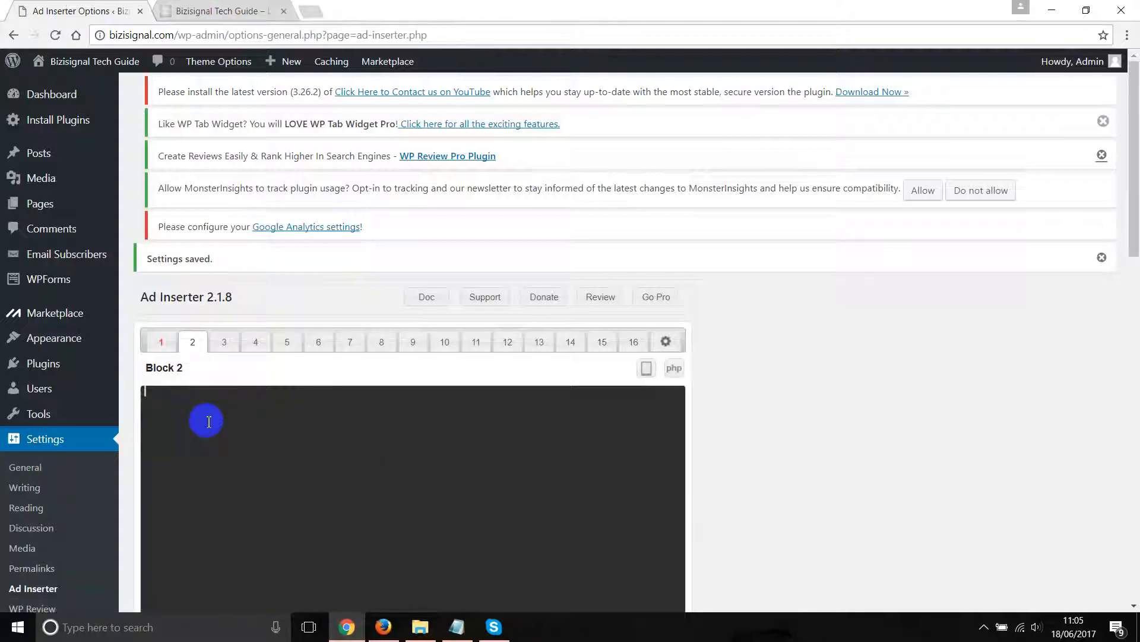
Step: Reload the Bizisignal homepage and look through it for the giffgaff ad
left_click(211, 11)
right_click(21, 148)
left_click(62, 193)
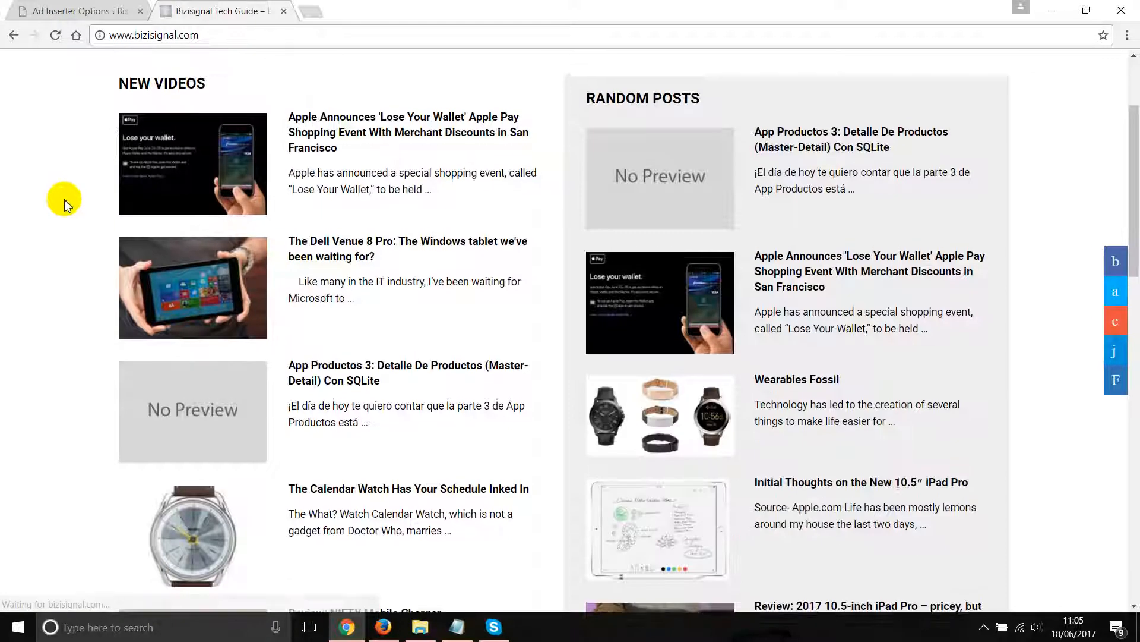
scroll(66, 209, "down", 17)
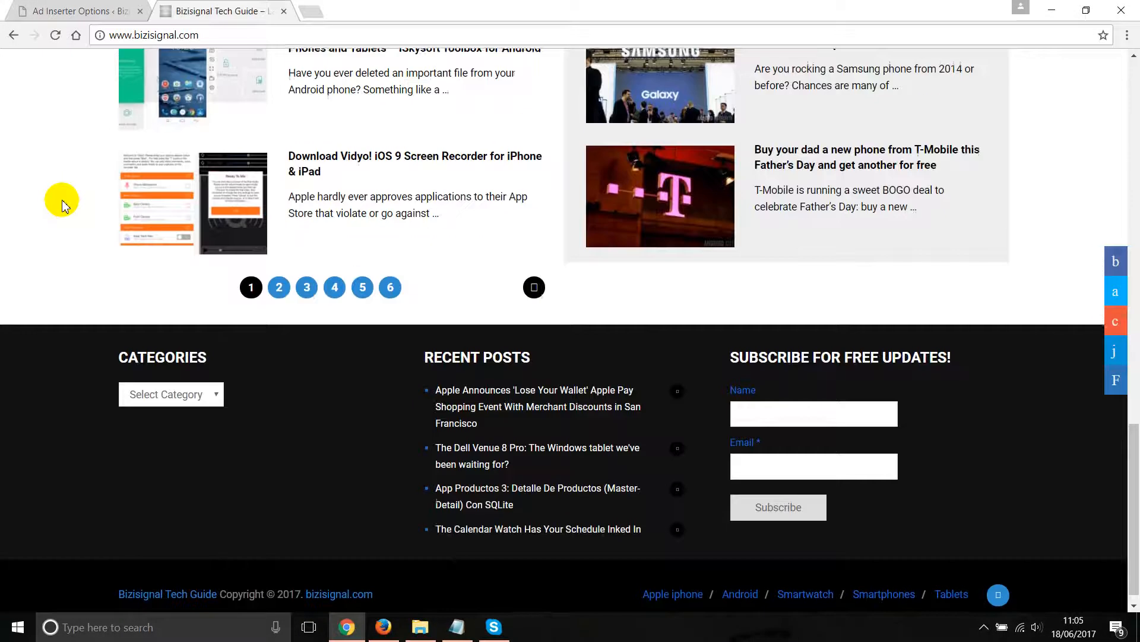
scroll(65, 206, "up", 10)
scroll(64, 205, "up", 10)
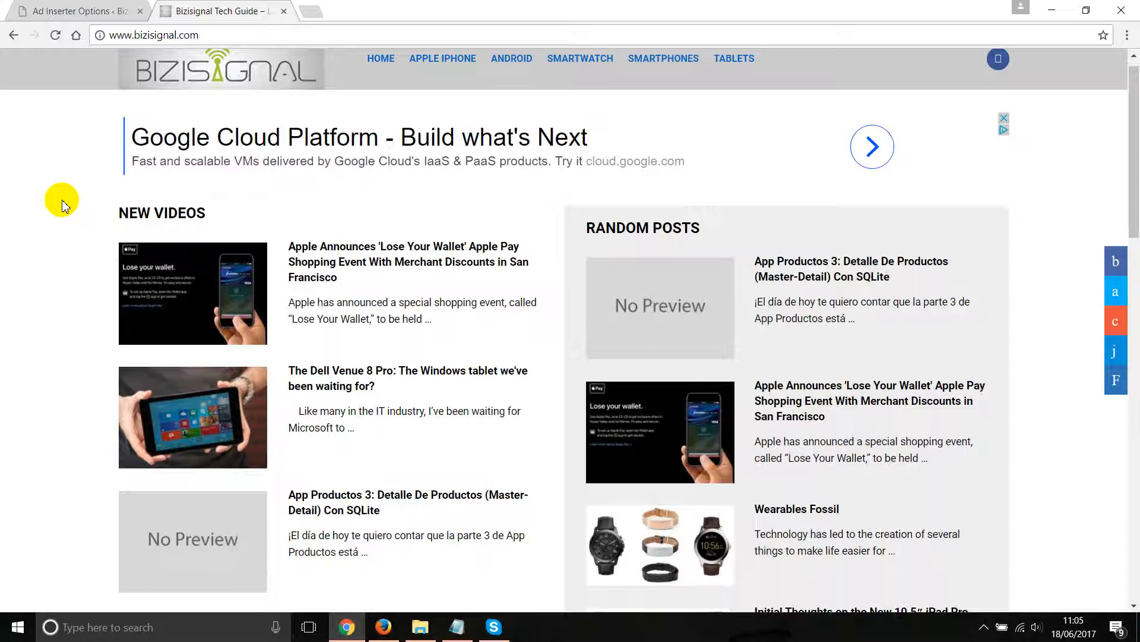
Step: Enable Block 1 only on Posts, disabling it on the homepage, category, search, tag / archive and static pages
left_click(89, 12)
scroll(247, 288, "down", 5)
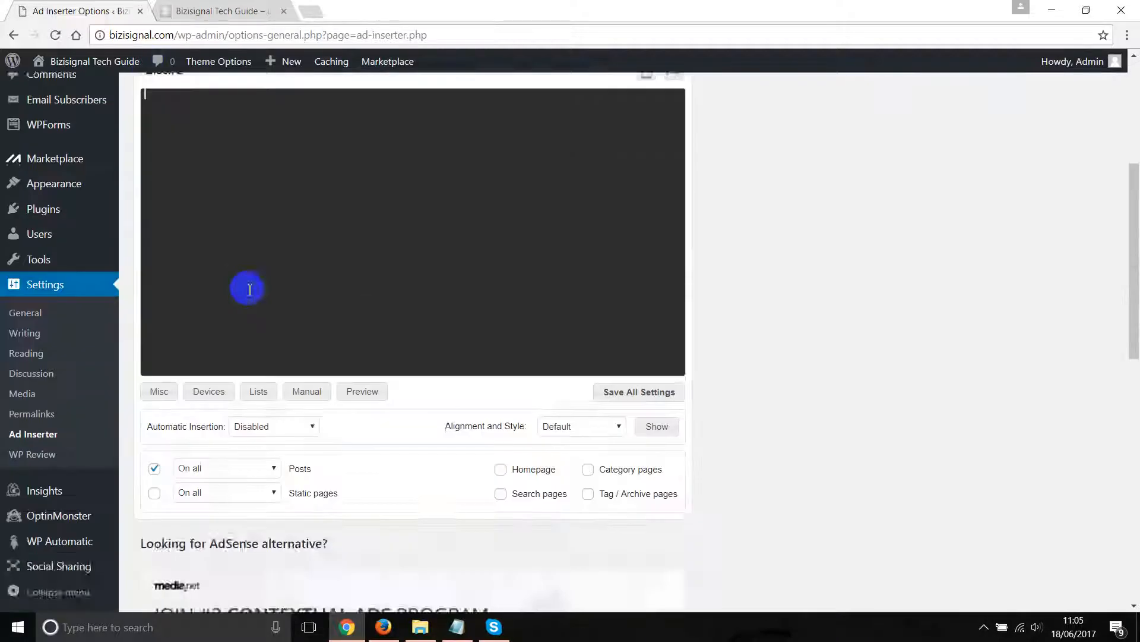
scroll(247, 288, "up", 5)
left_click(157, 344)
scroll(277, 340, "down", 6)
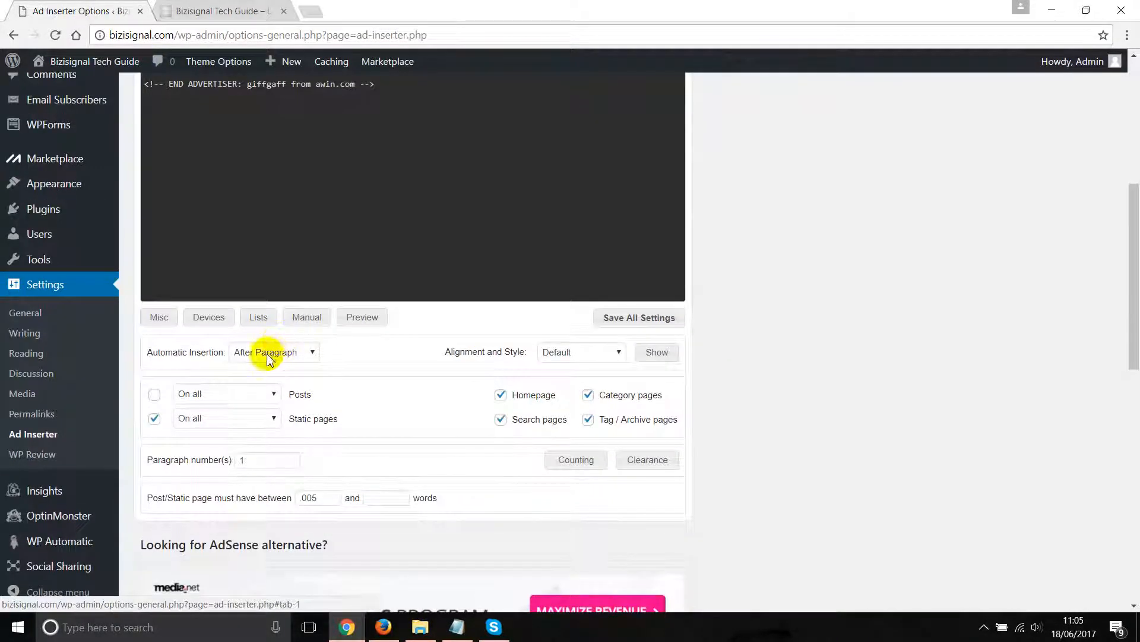
left_click(501, 395)
left_click(500, 419)
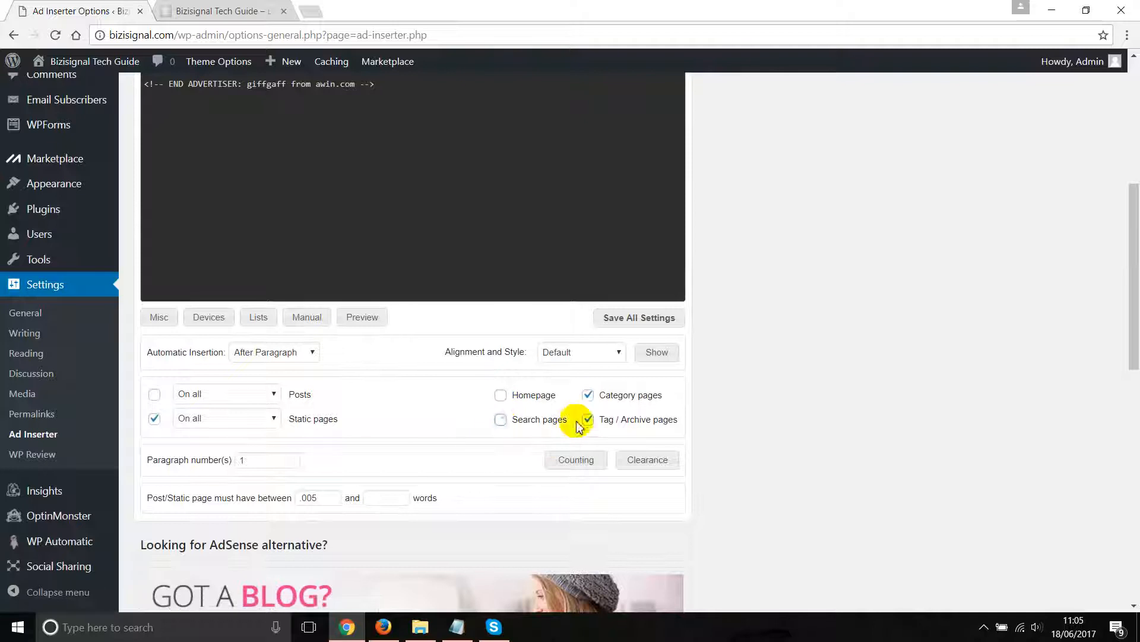
left_click(154, 418)
left_click(155, 394)
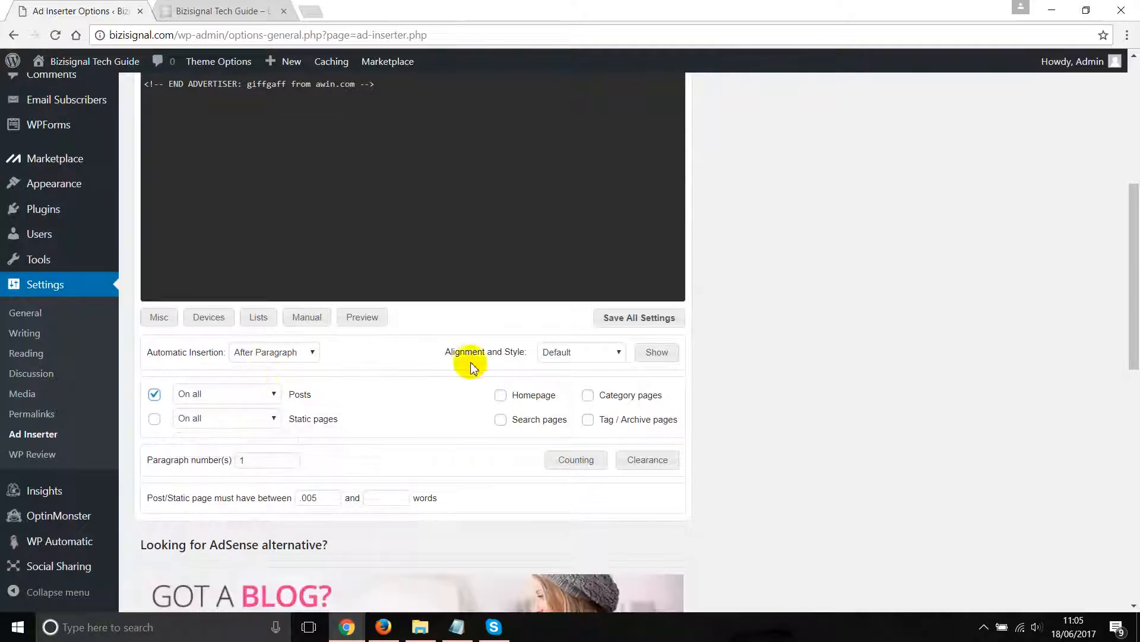
Step: Keep Block 1's automatic insertion at After Paragraph, set its minimum word count to 0.5 and save all settings
left_click(264, 357)
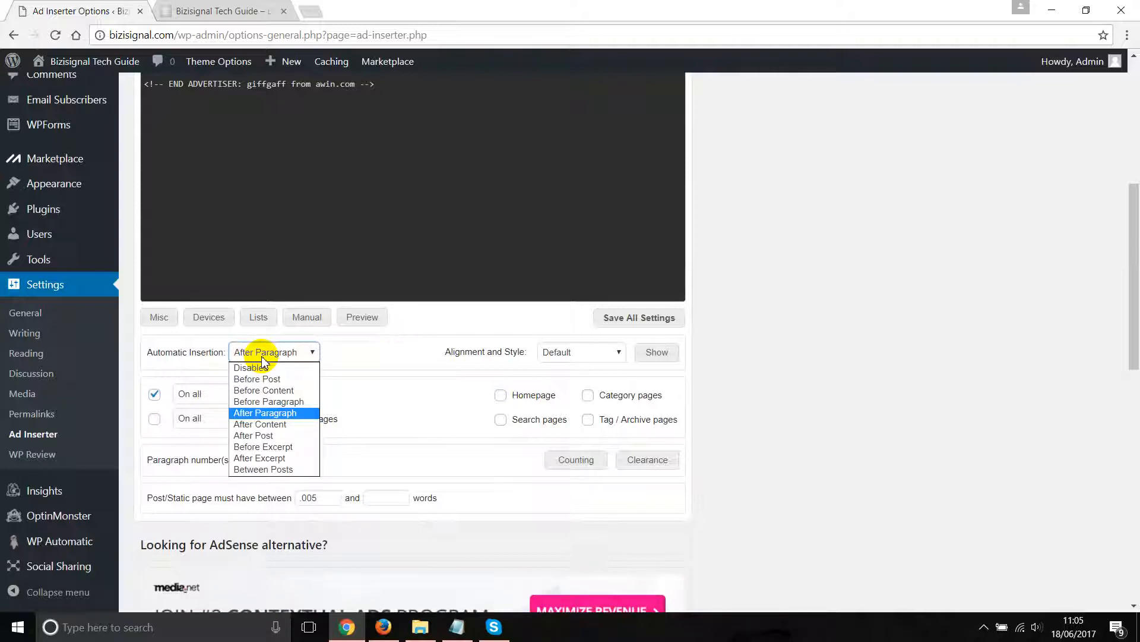
left_click(270, 412)
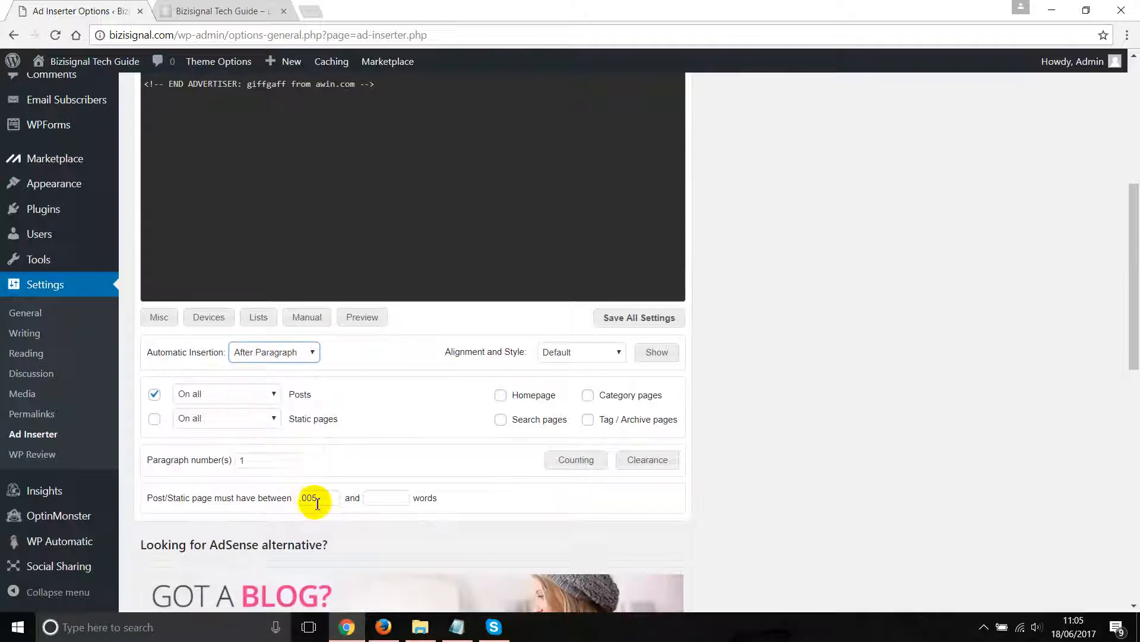
left_click_drag(319, 503, 272, 502)
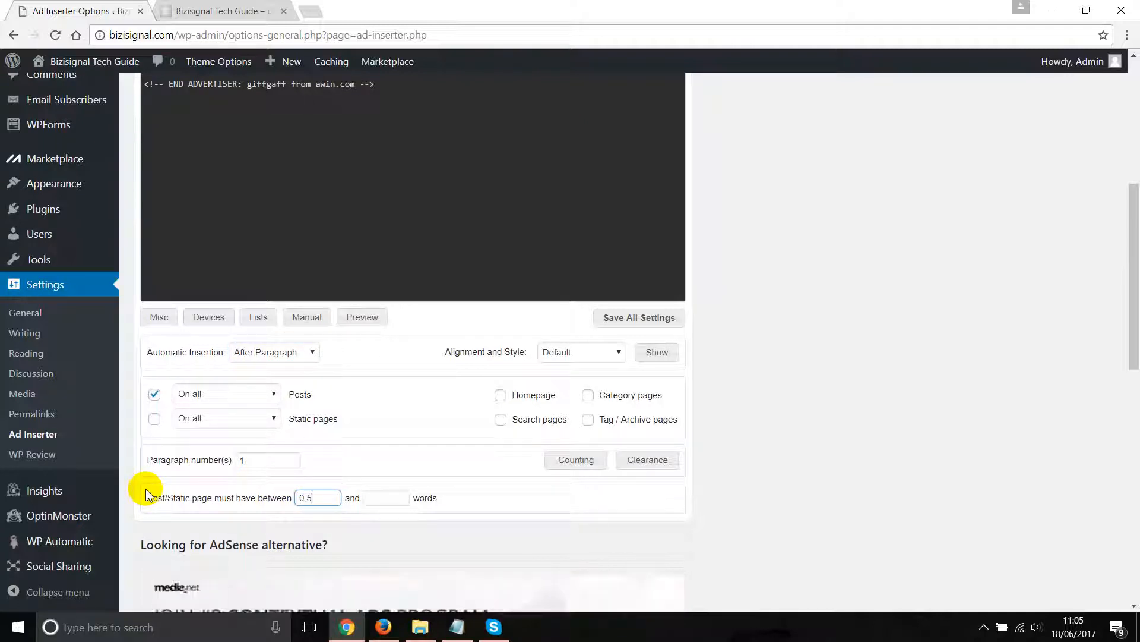
left_click(622, 318)
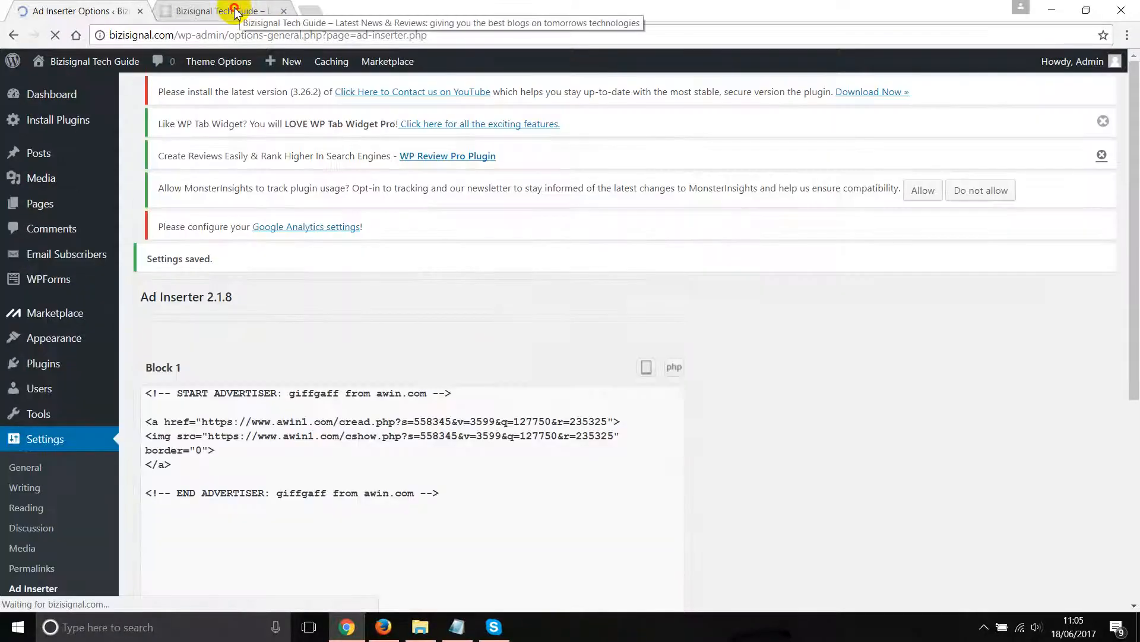
Step: Open the Dell Venue 8 Pro post from the reloaded Bizisignal homepage and check where the giffgaff ad appears
left_click(236, 11)
right_click(59, 214)
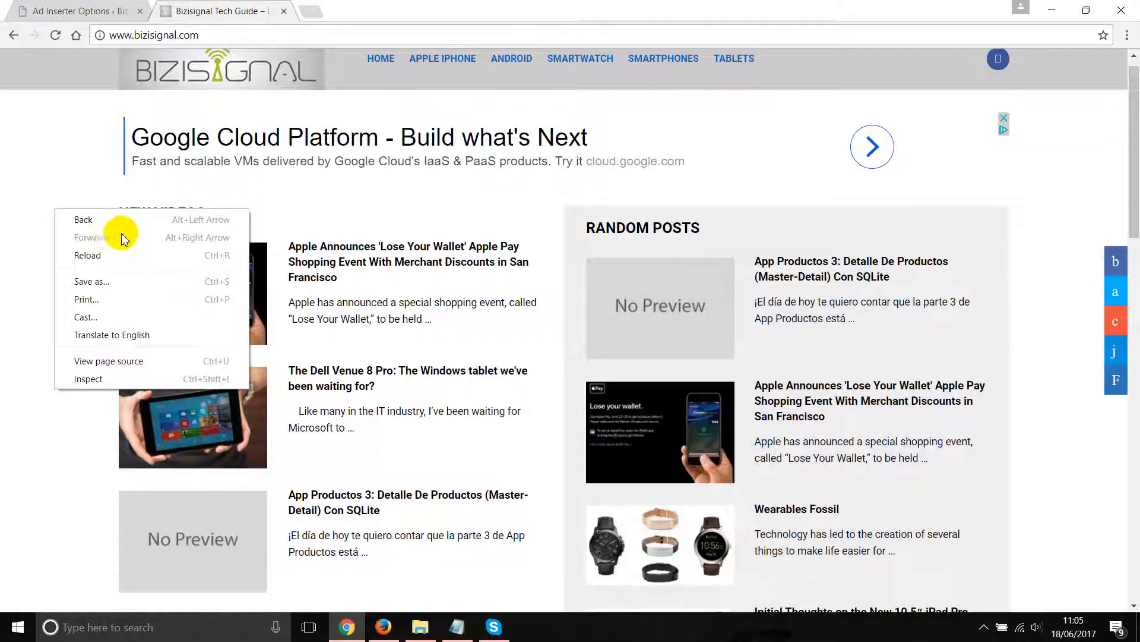
left_click(48, 240)
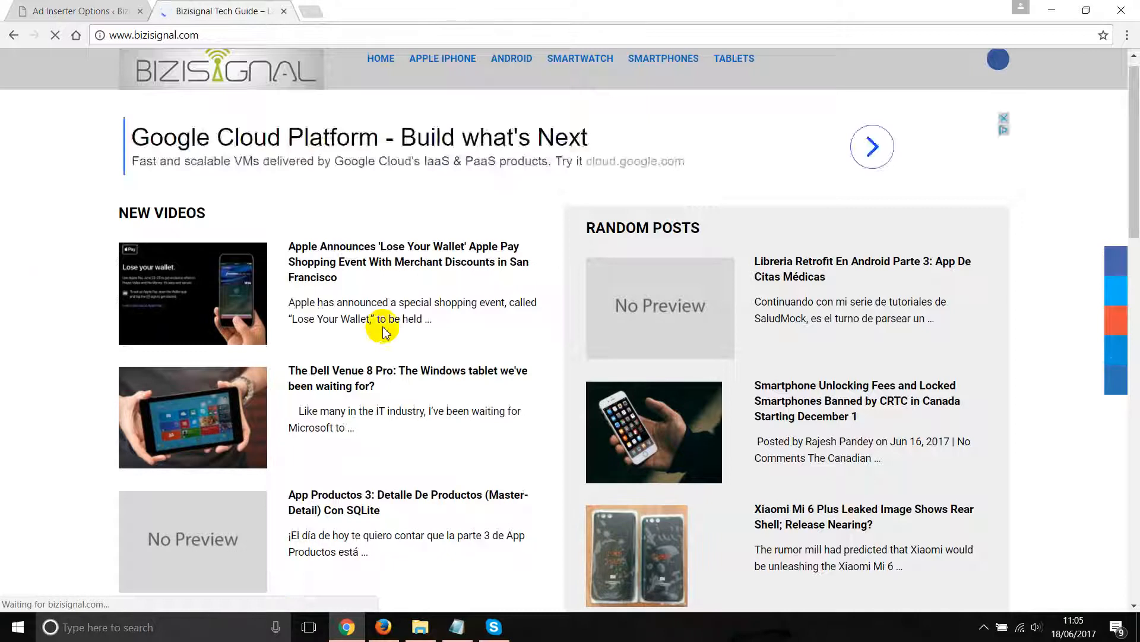
scroll(382, 326, "down", 3)
left_click(353, 257)
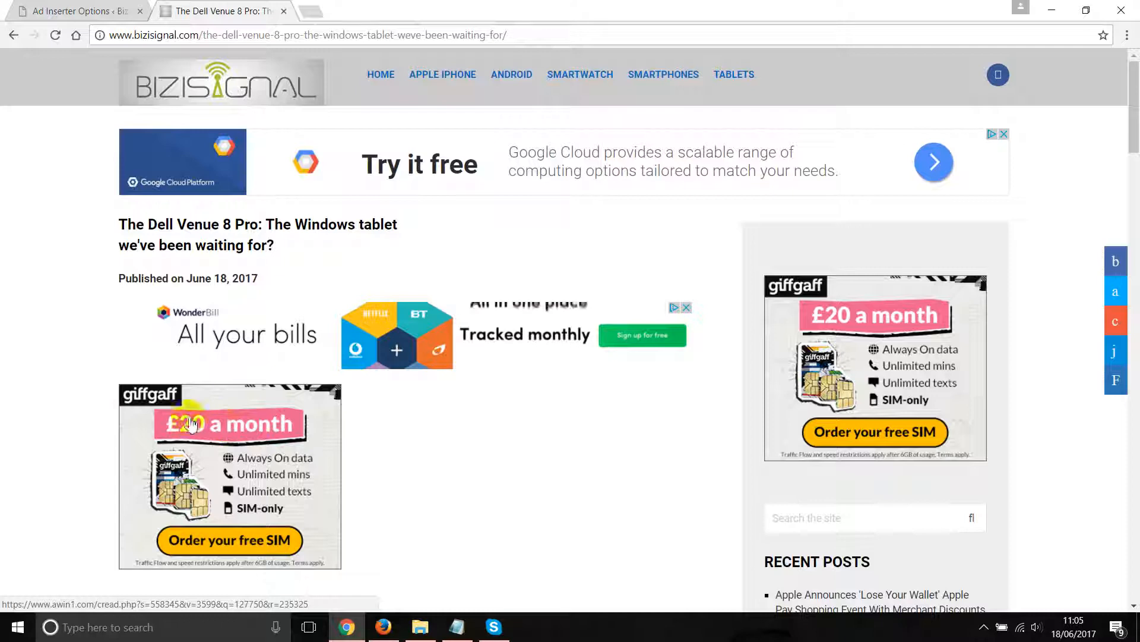
scroll(98, 408, "down", 3)
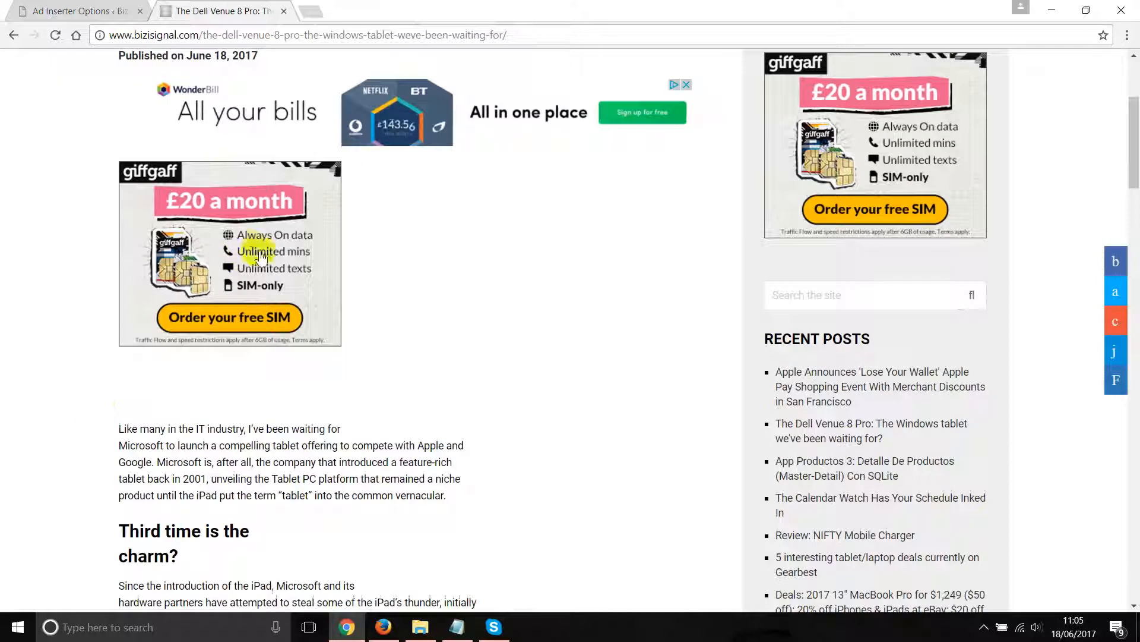
scroll(897, 252, "up", 2)
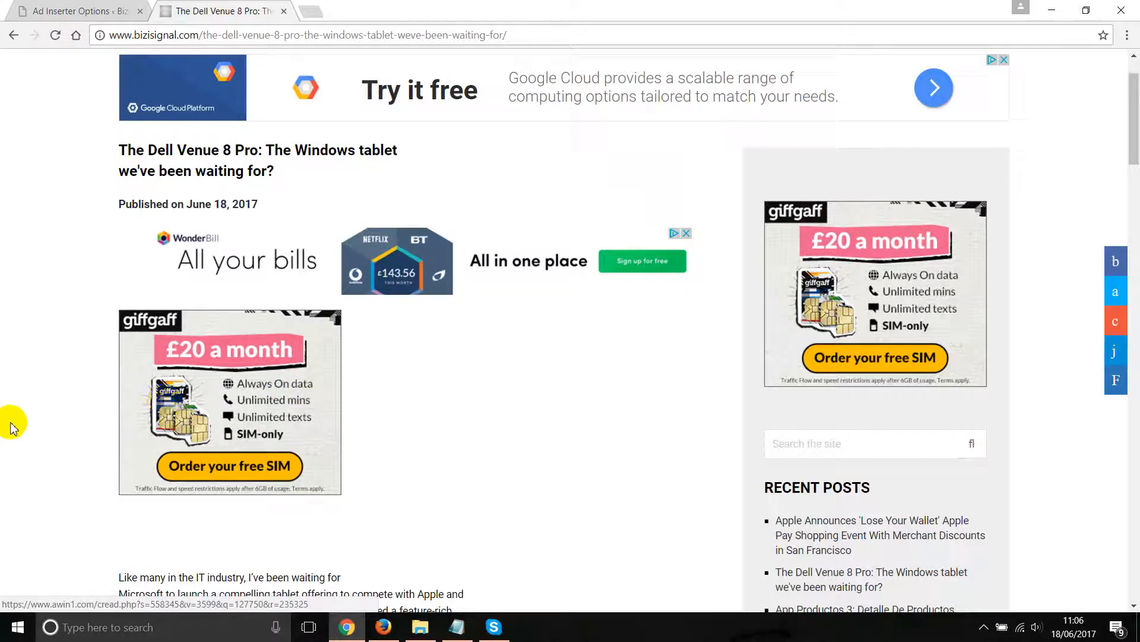
scroll(12, 416, "down", 15)
scroll(122, 202, "up", 6)
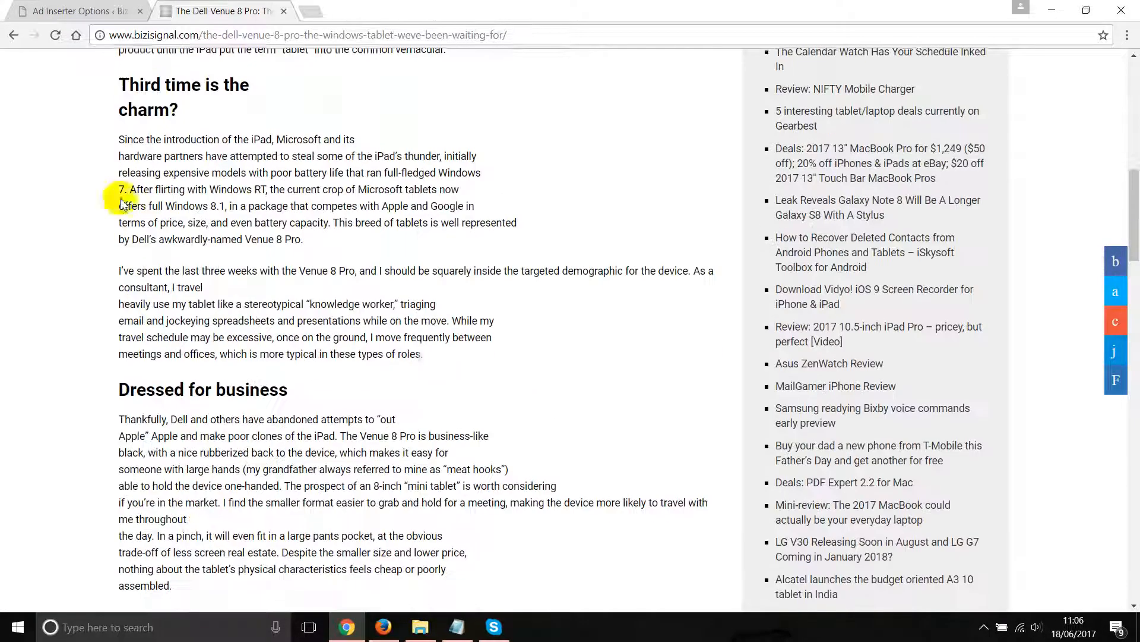
Step: Set Block 1's minimum word count to 0.9, keeping paragraph number 1, and save all settings
left_click(27, 10)
scroll(318, 397, "down", 6)
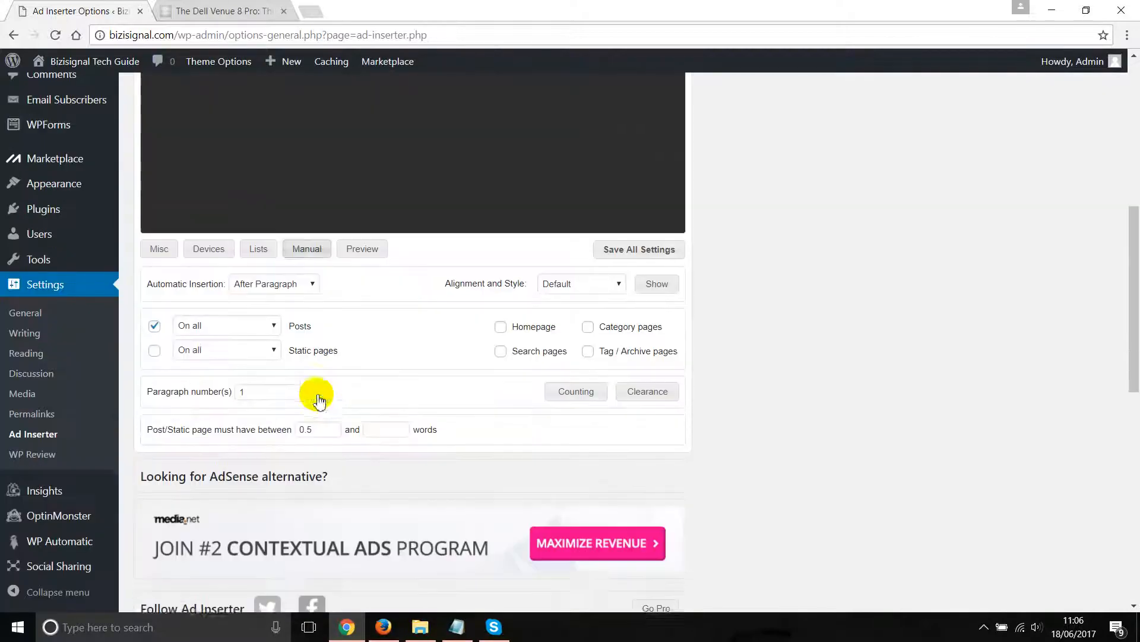
left_click(317, 423)
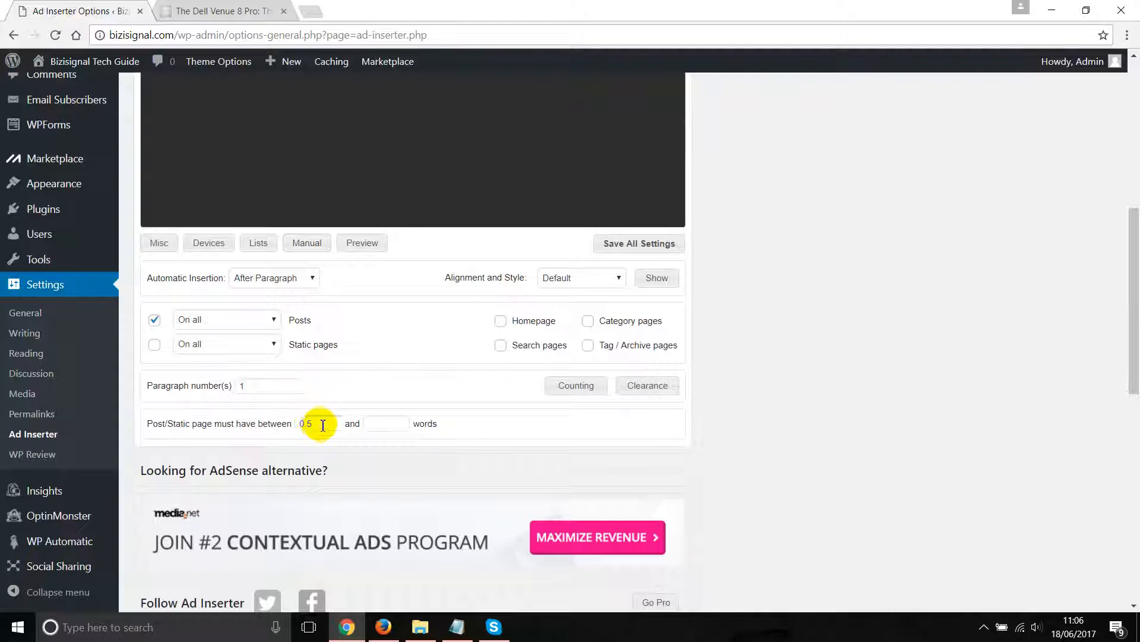
left_click(282, 388)
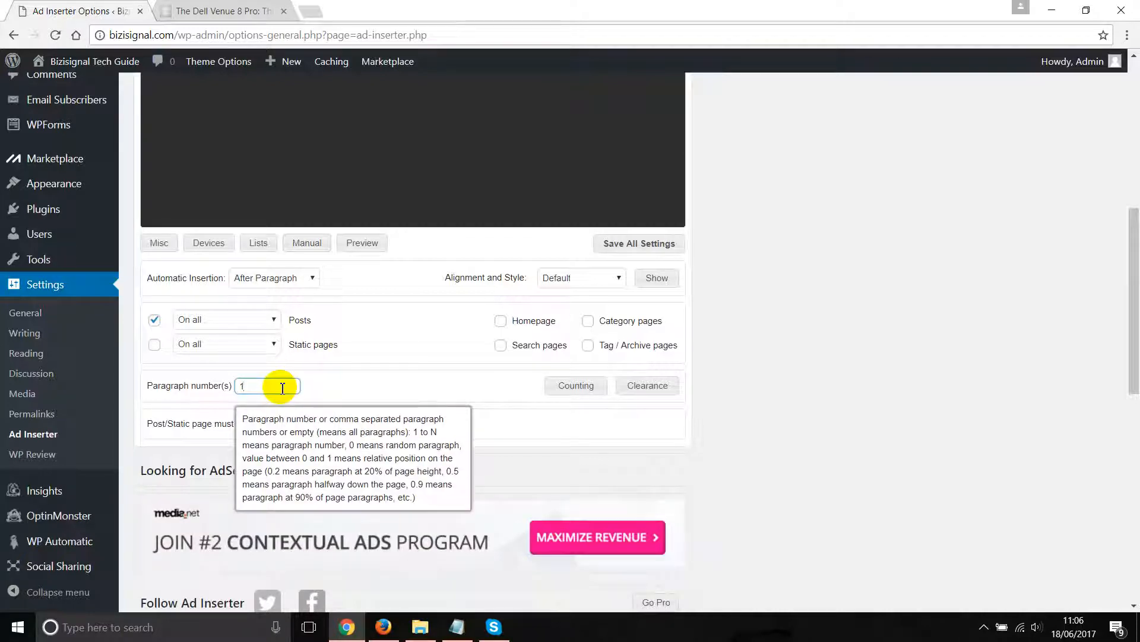
type(",")
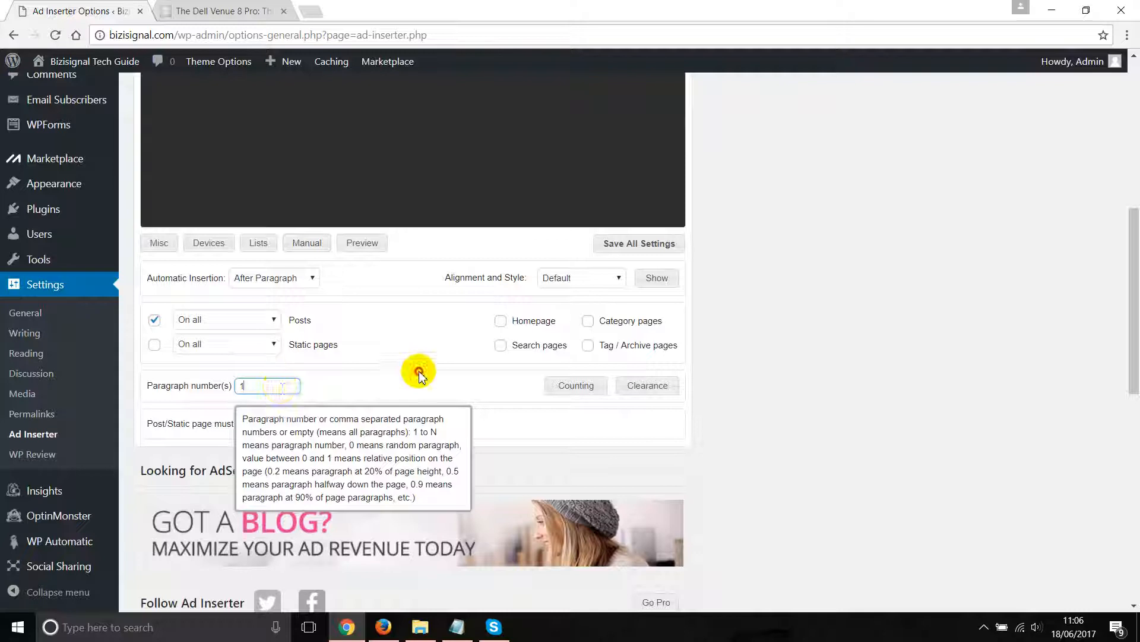
left_click(418, 374)
left_click_drag(311, 423, 314, 424)
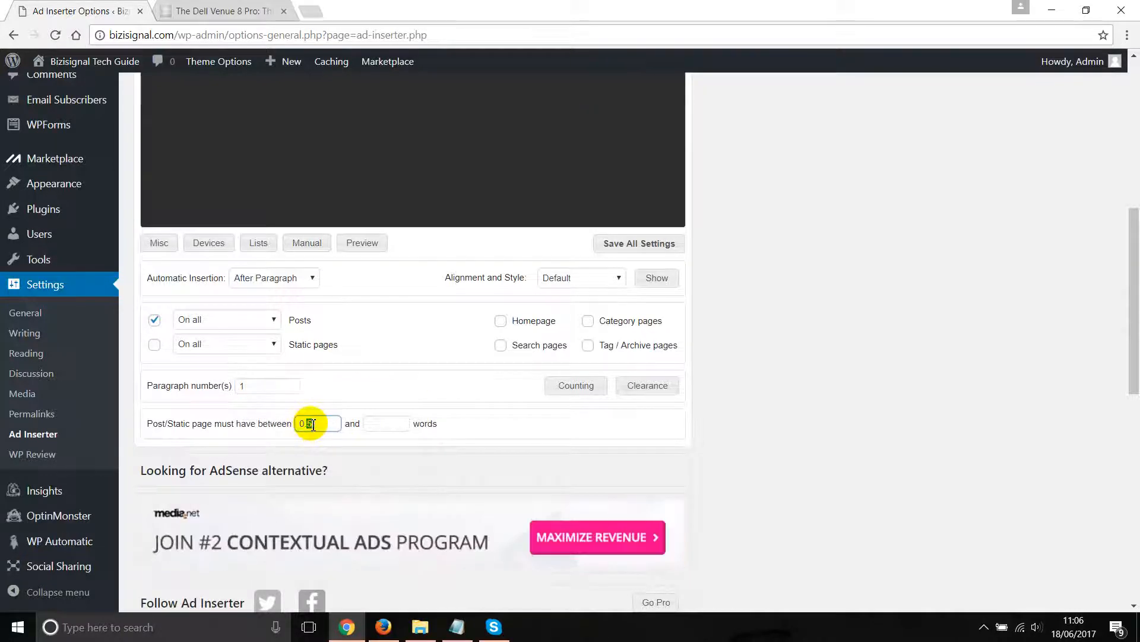
type("0.9")
left_click(627, 240)
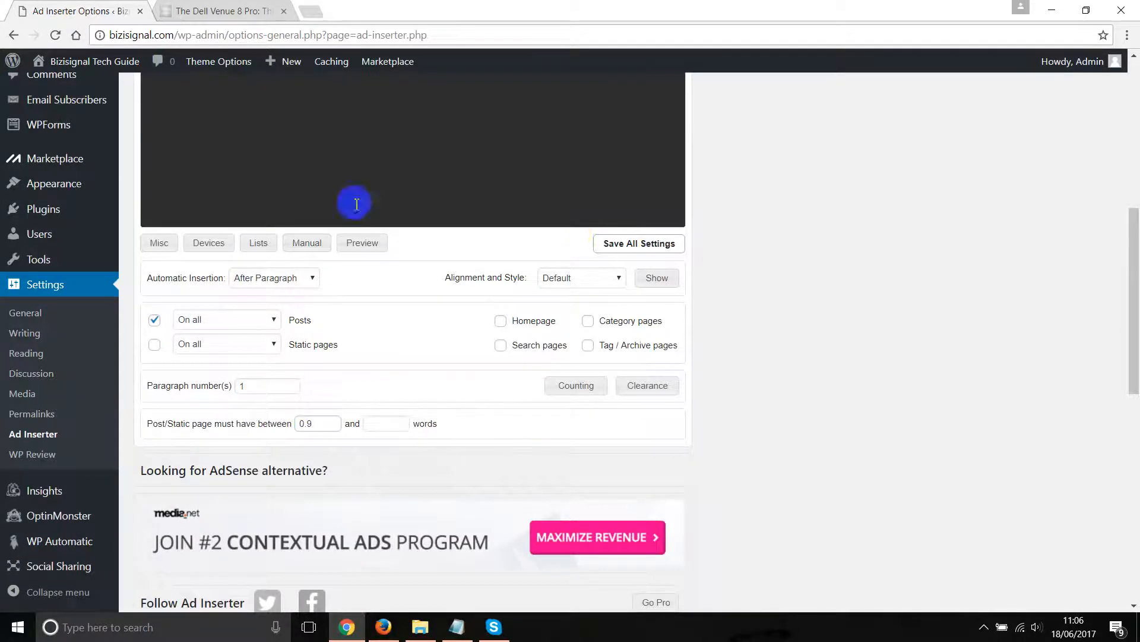
Step: Reload the Dell Venue 8 Pro post and check the giffgaff ad's position in the article
left_click(232, 24)
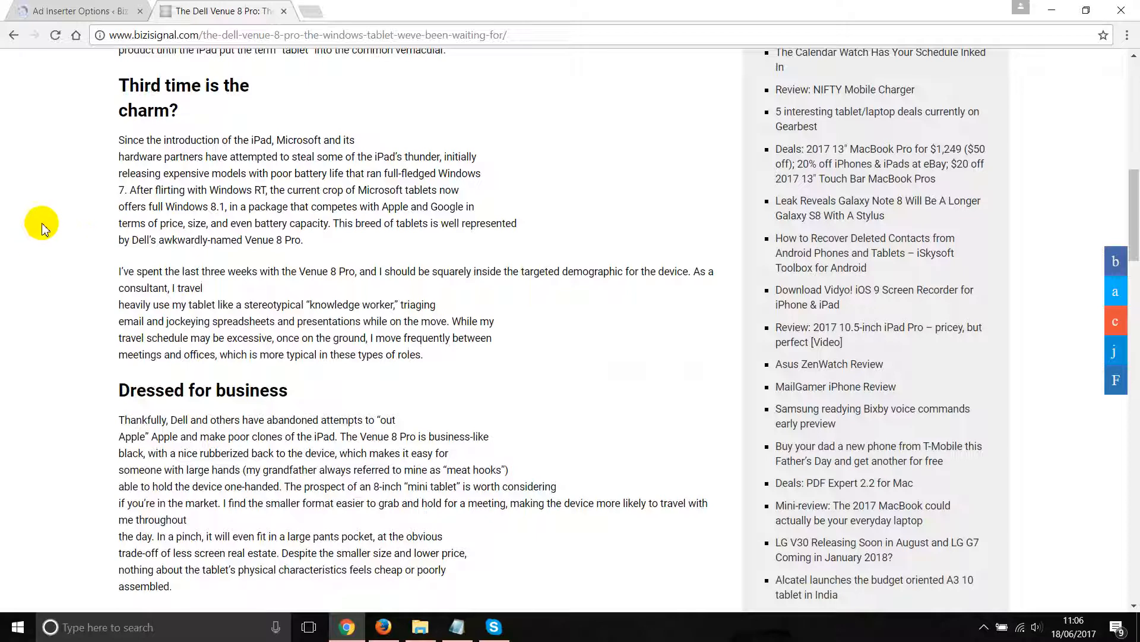
left_click(80, 11)
left_click(193, 12)
right_click(45, 169)
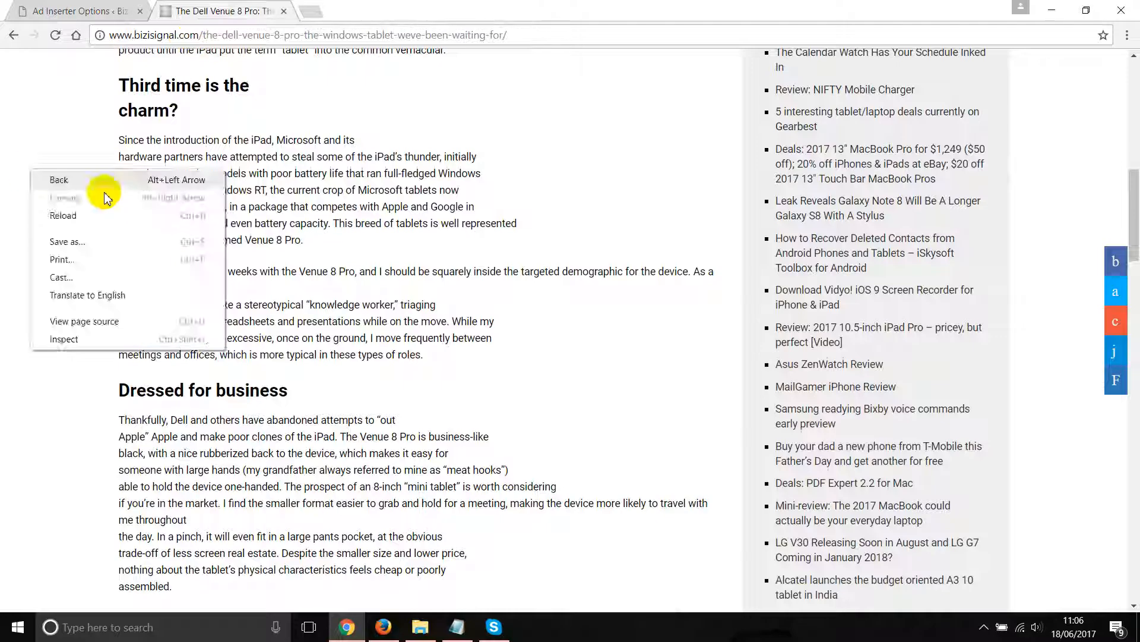
left_click(77, 214)
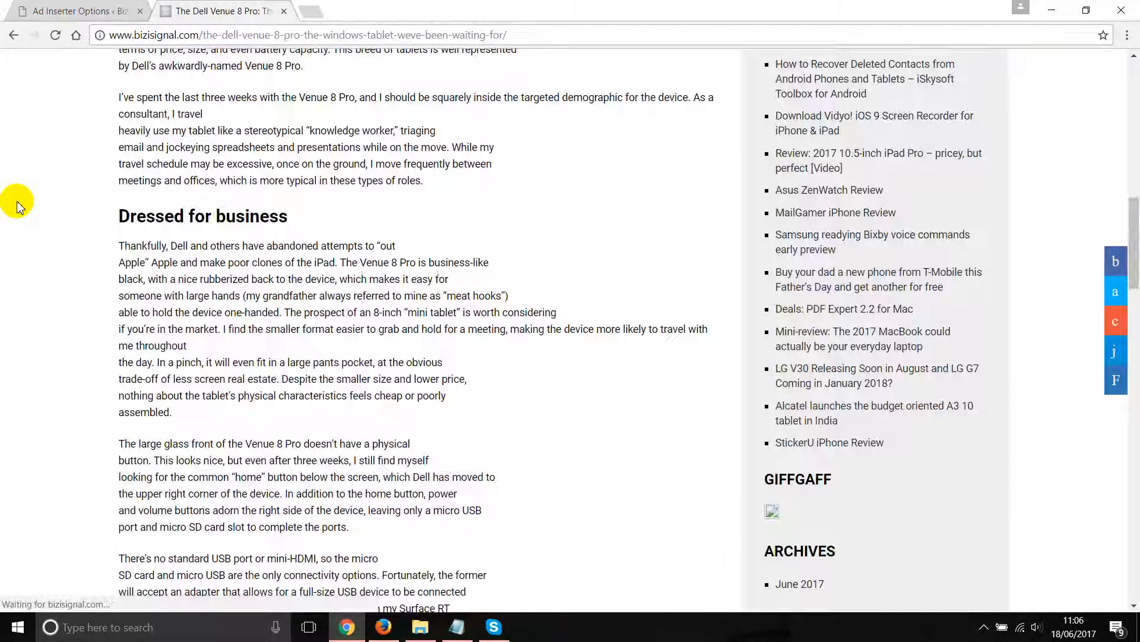
scroll(21, 207, "down", 5)
scroll(16, 207, "up", 20)
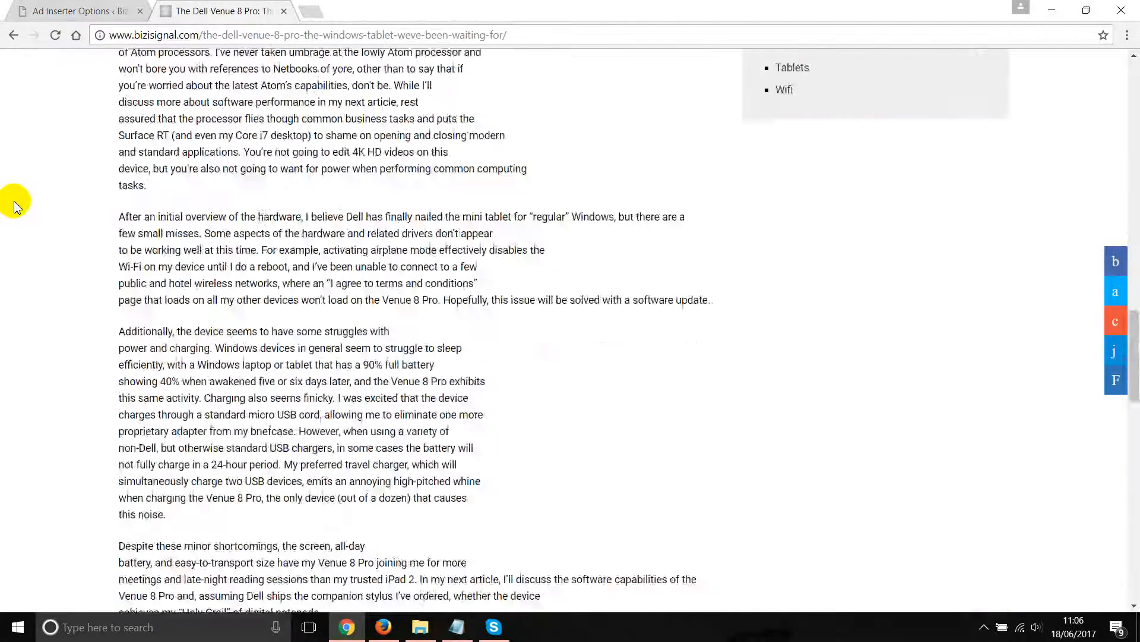
scroll(14, 207, "up", 3)
scroll(194, 167, "down", 5)
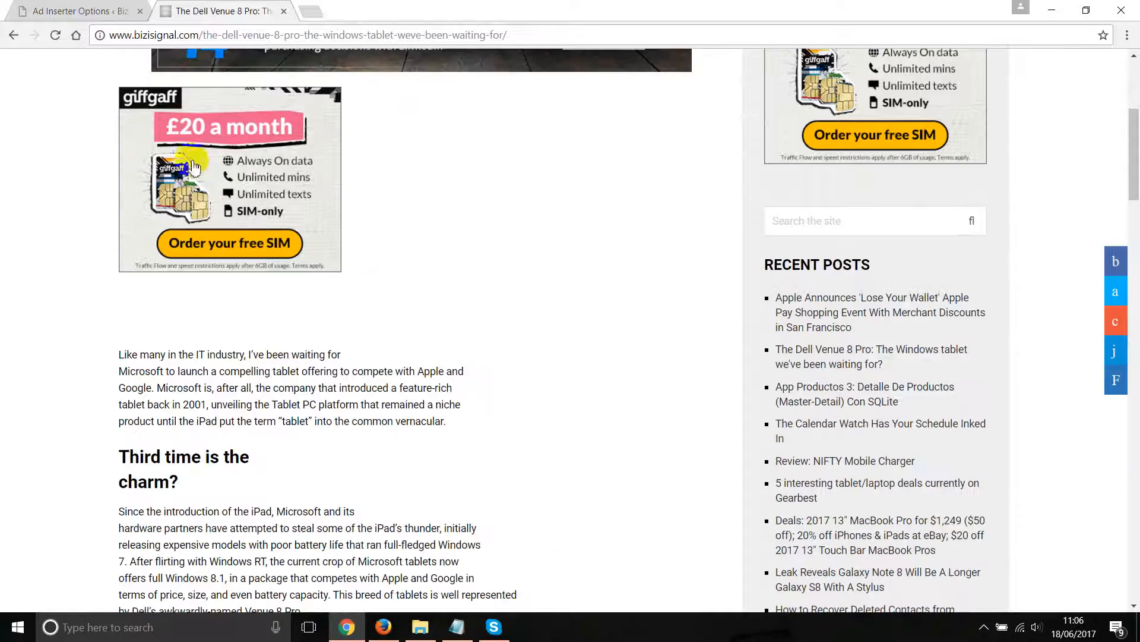
Step: Recheck the article text of the Dell Venue 8 Pro post for the ad and return to the Ad Inserter settings
left_click(84, 11)
left_click(202, 10)
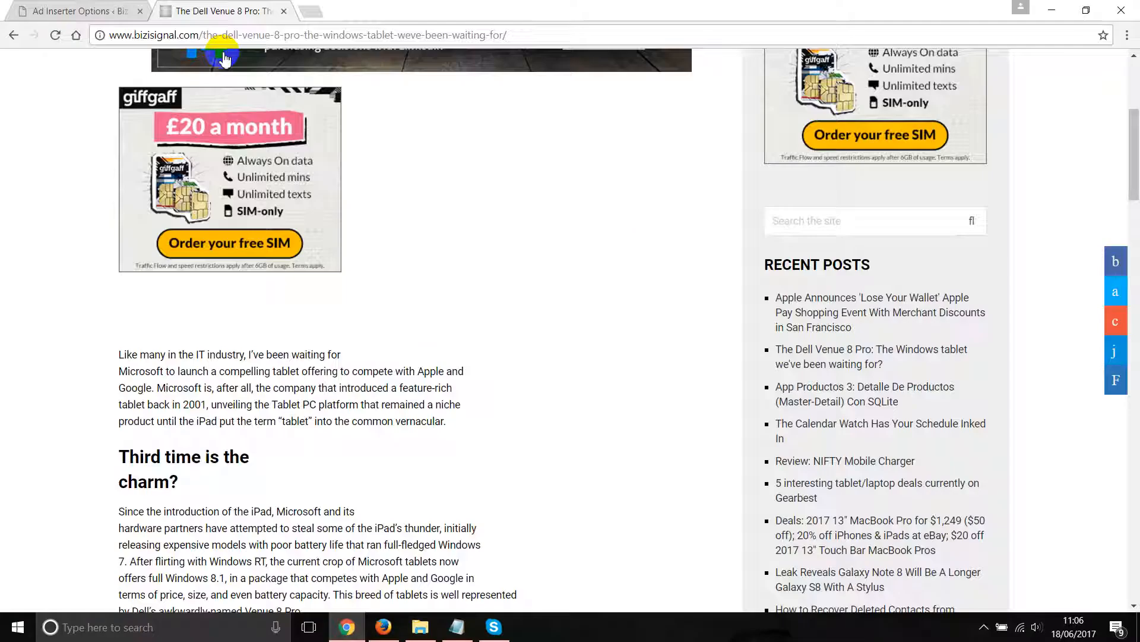
scroll(127, 301, "down", 6)
left_click(84, 10)
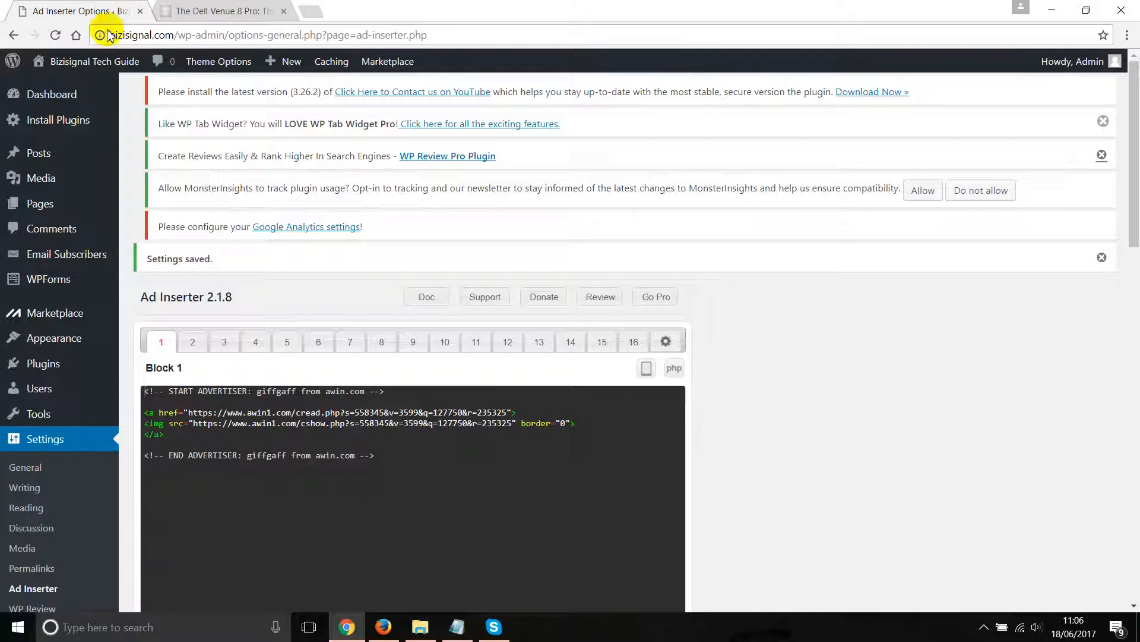
Step: Set Block 1's automatic insertion to After Content and save all settings
scroll(256, 389, "down", 4)
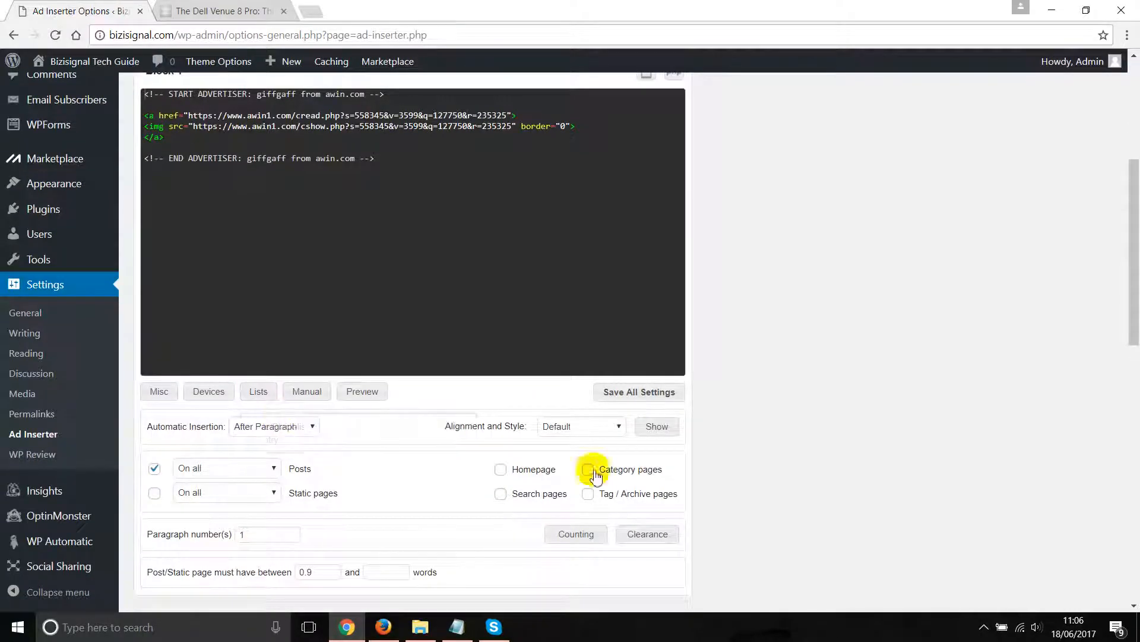
left_click(289, 436)
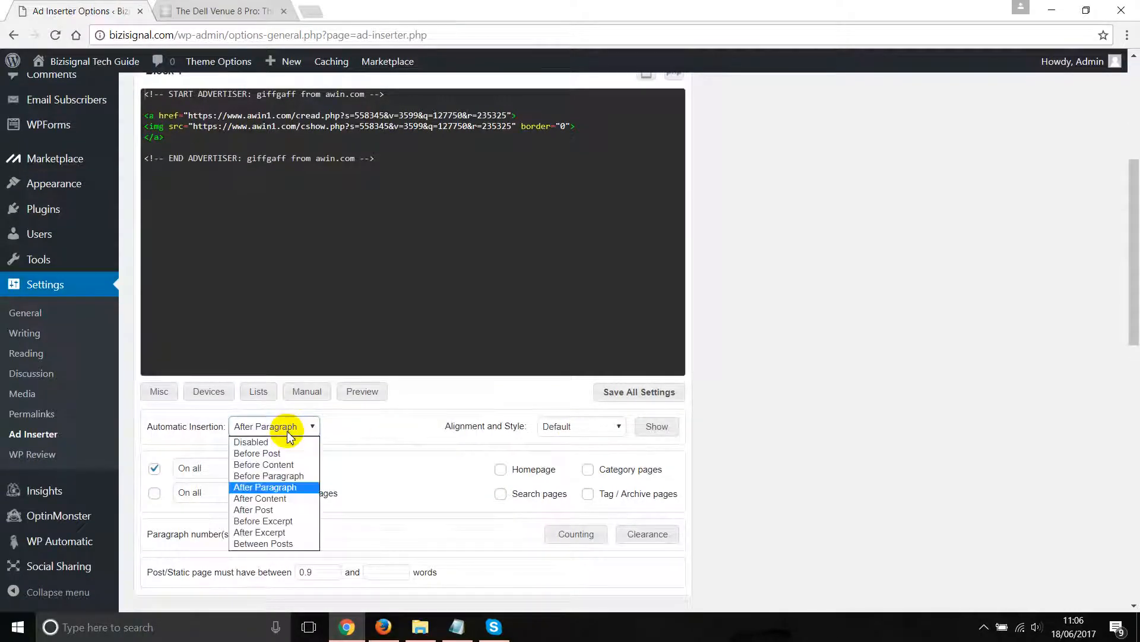
left_click(260, 498)
left_click(618, 392)
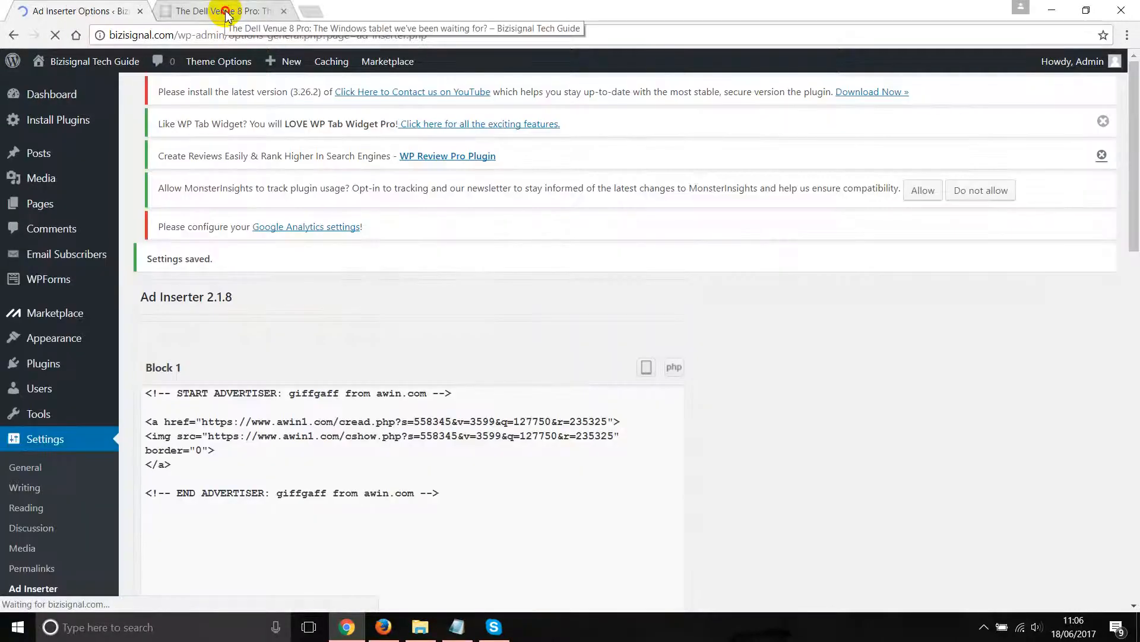
Step: Reload the Dell Venue 8 Pro post and check where the giffgaff ad appears around the article
left_click(226, 12)
right_click(21, 144)
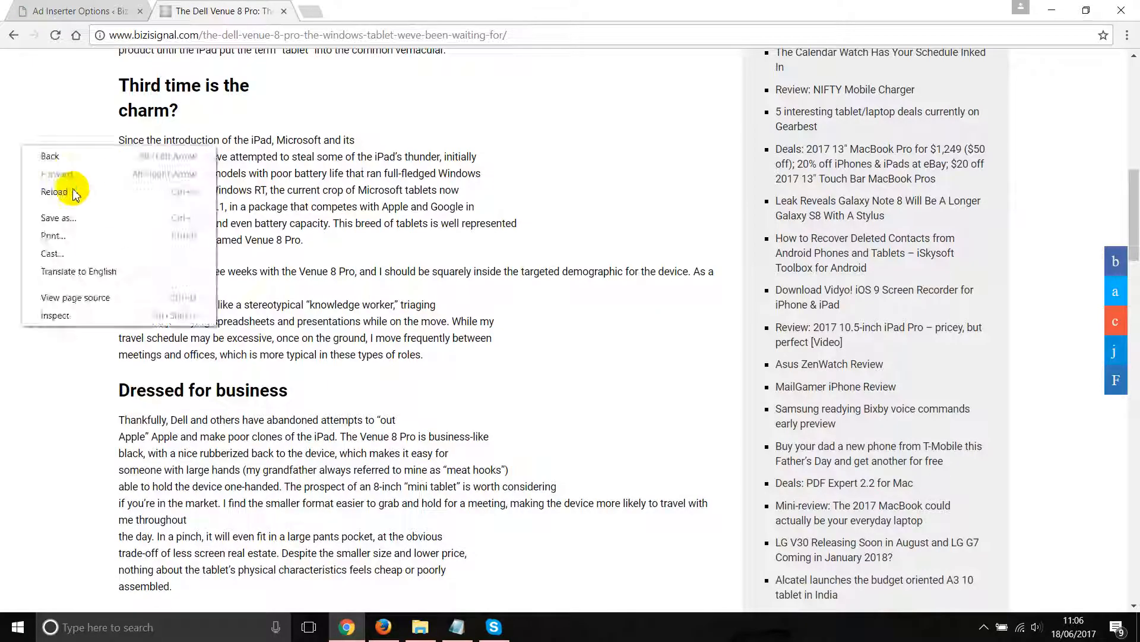
left_click(73, 191)
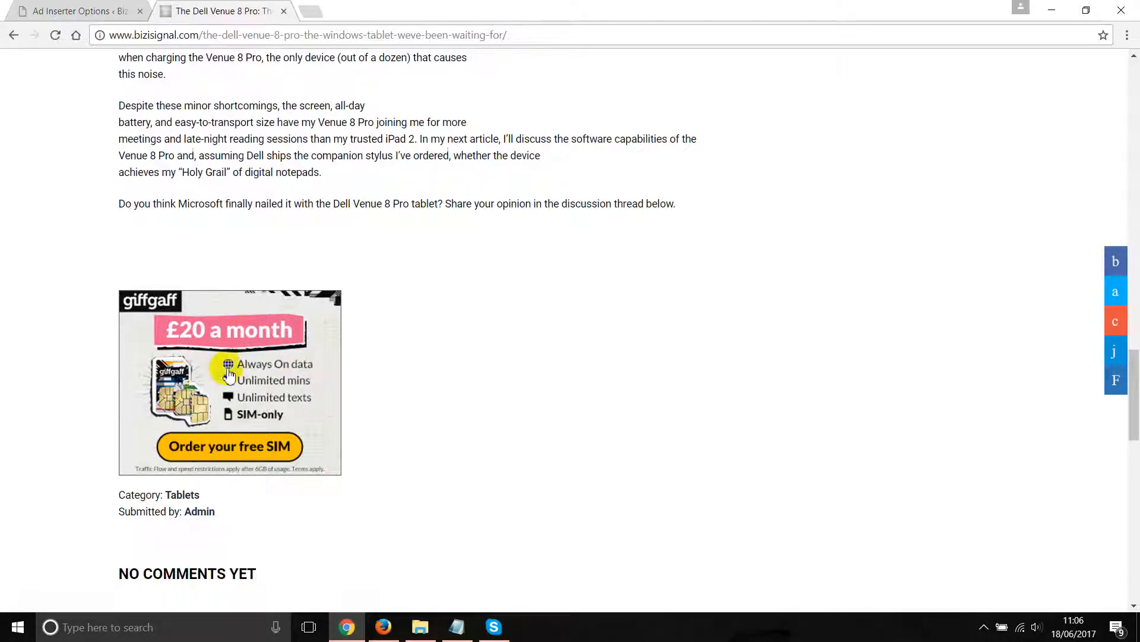
scroll(113, 396, "up", 20)
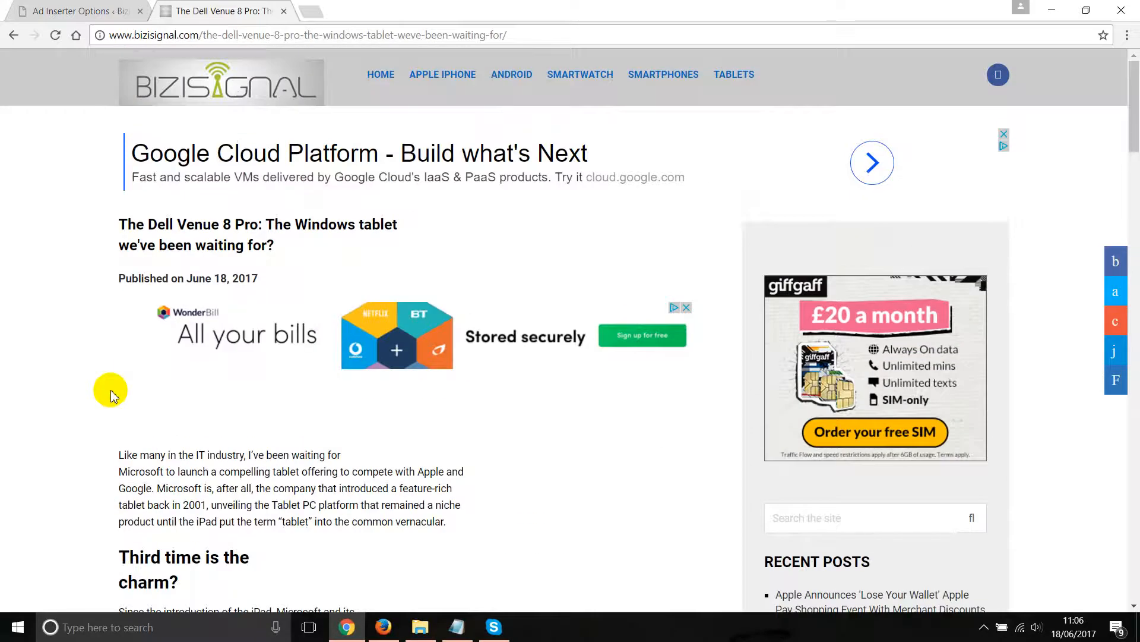
scroll(113, 392, "down", 20)
Step: Open the WordPress Widgets page and compare its Sidebar widgets with the sidebar of the Dell Venue 8 Pro post
left_click(88, 11)
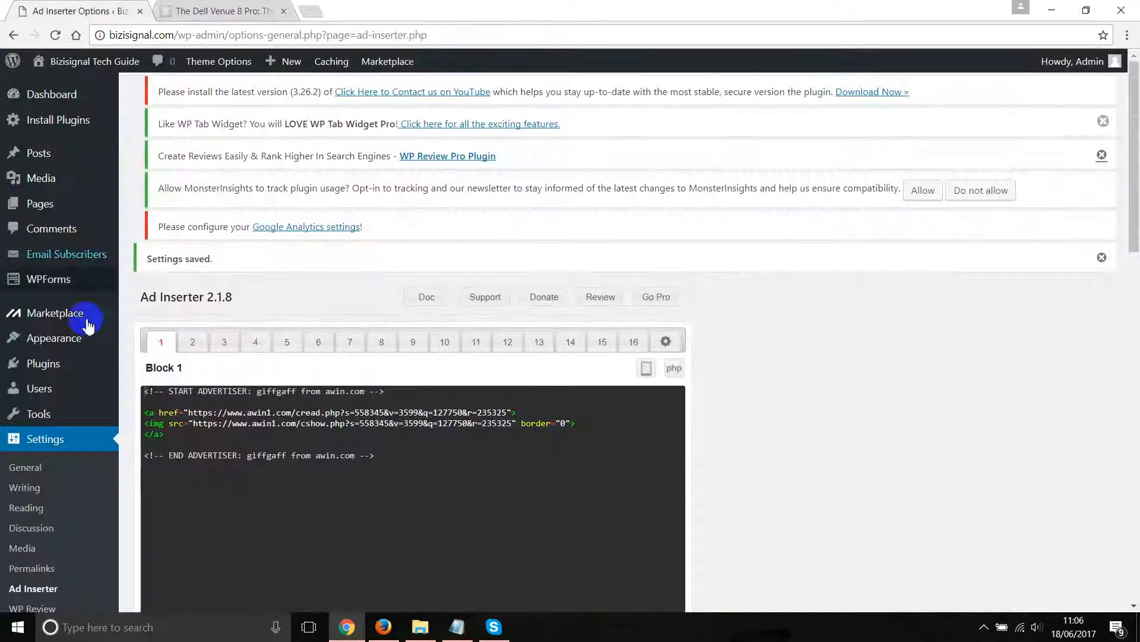
mouse_move(64, 336)
left_click(197, 378)
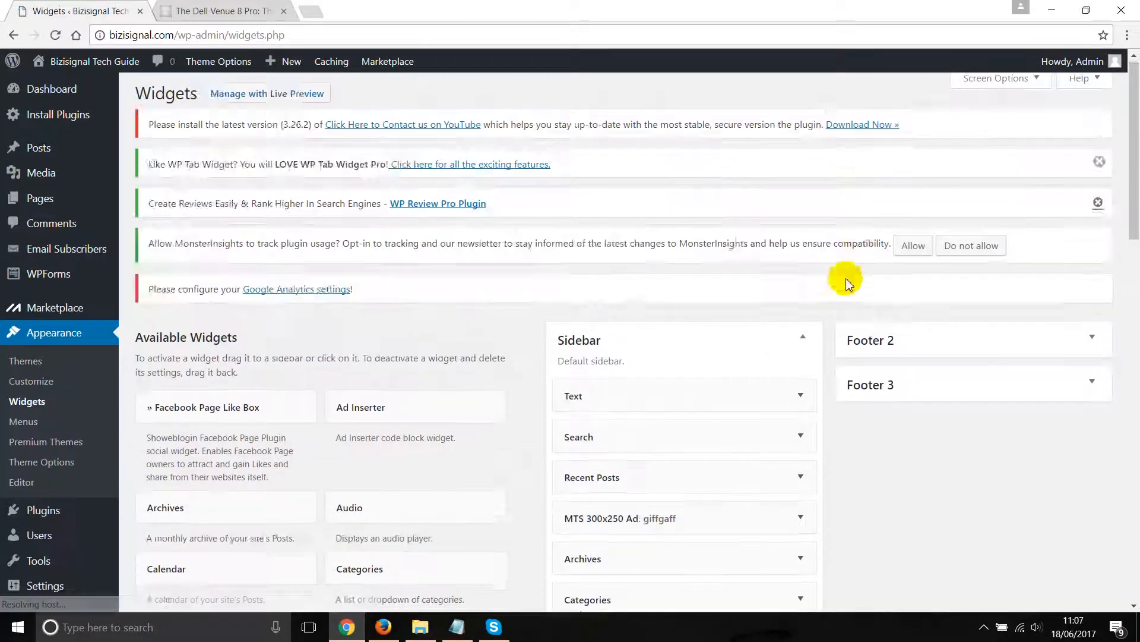
scroll(670, 283, "down", 4)
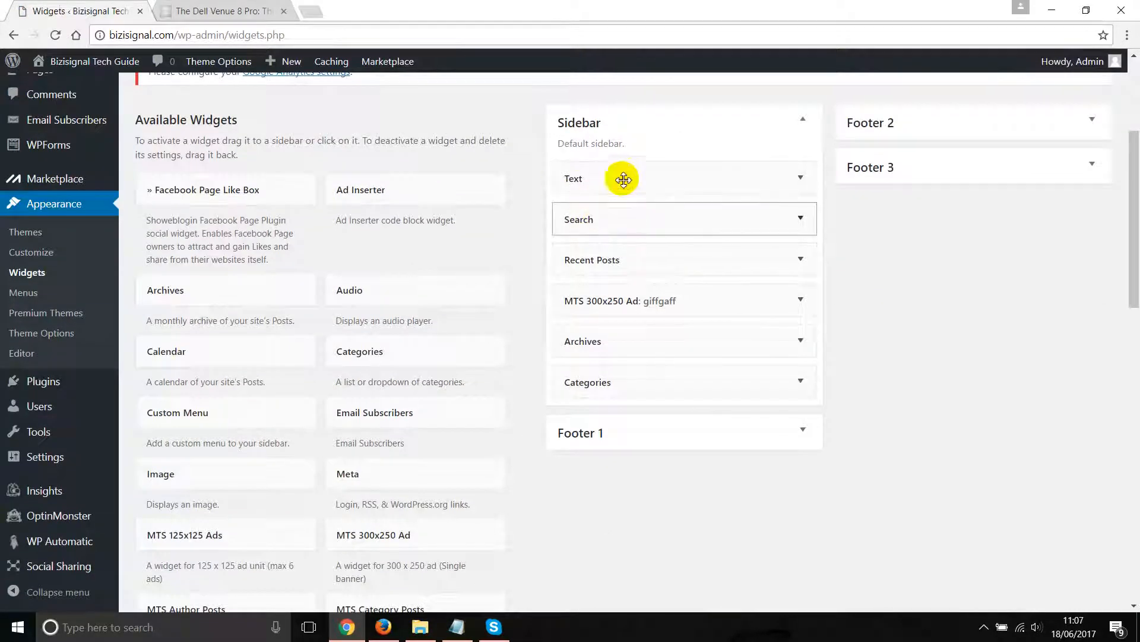
left_click(254, 12)
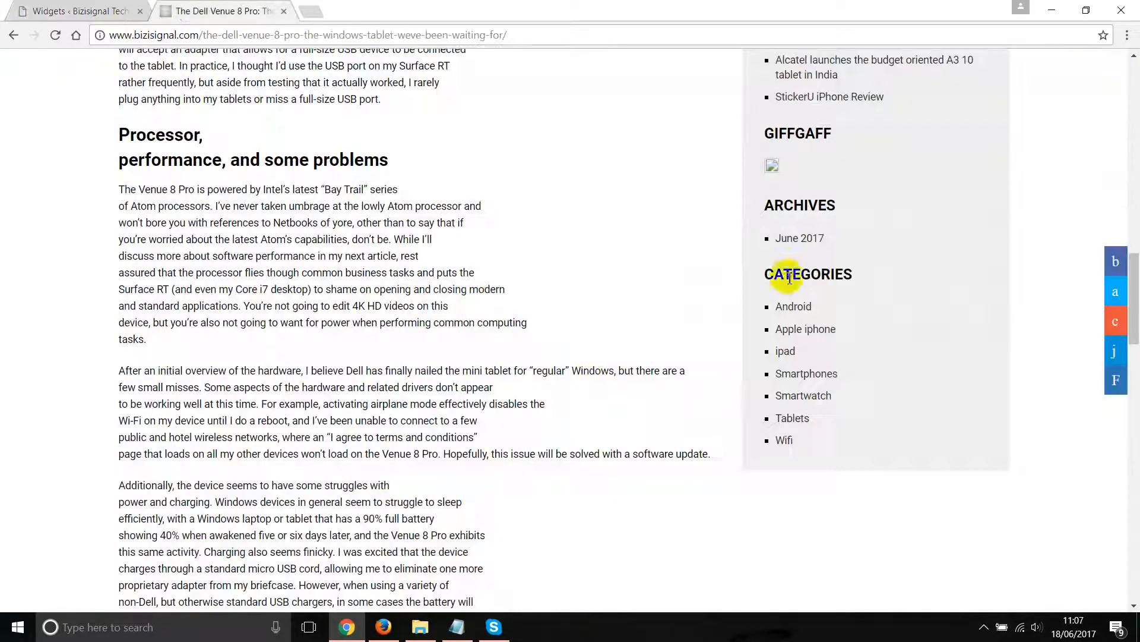
scroll(597, 365, "up", 3)
scroll(725, 323, "up", 15)
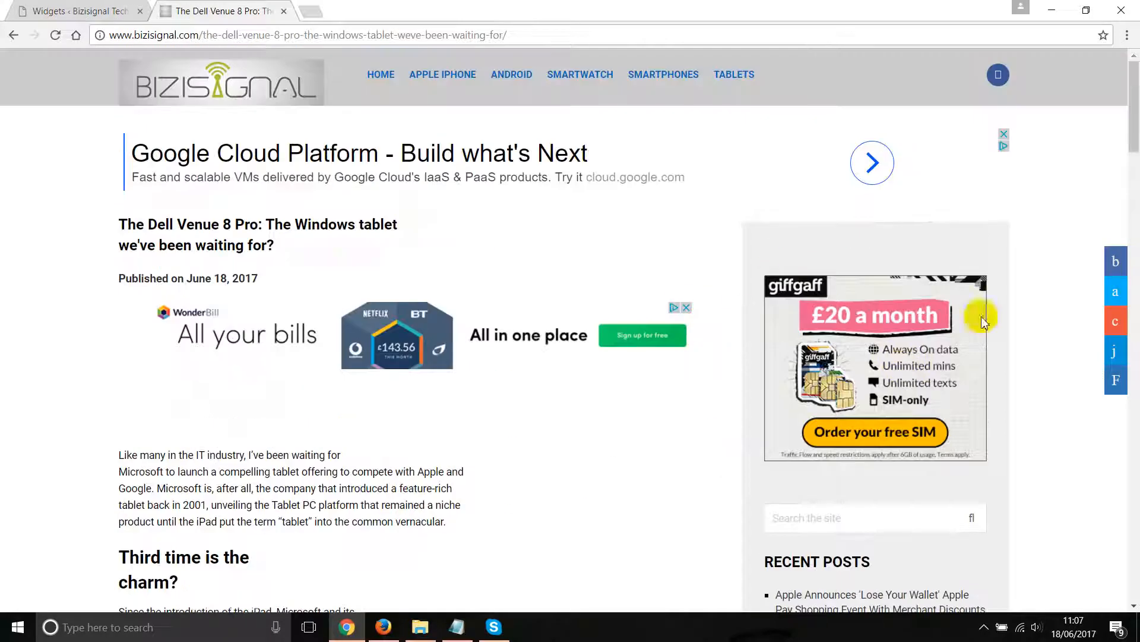
left_click(62, 12)
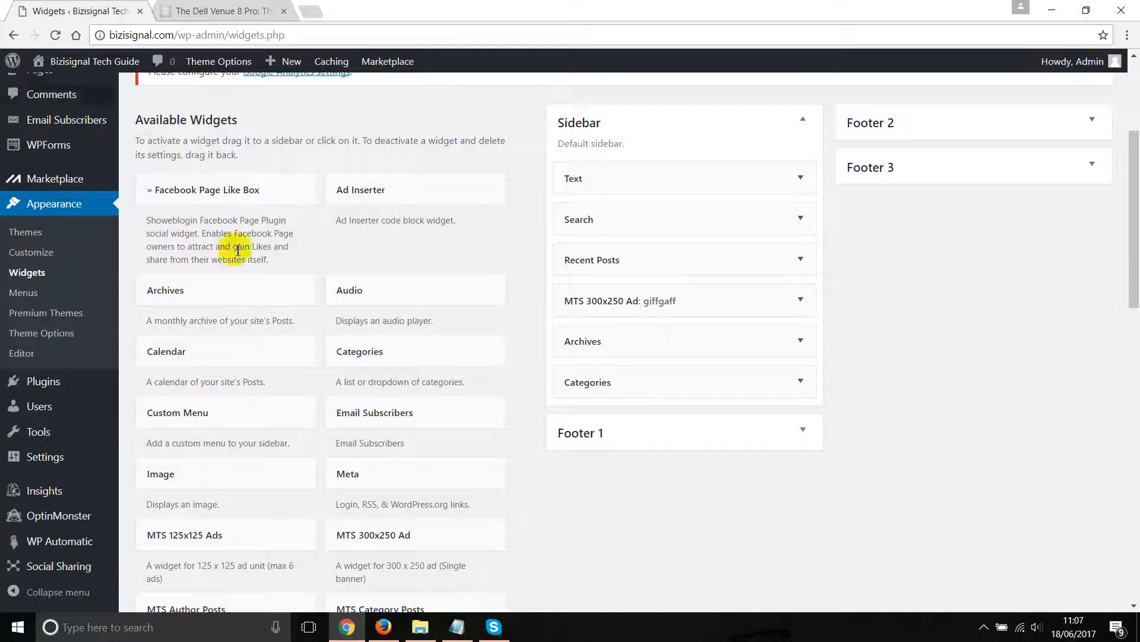
Step: Open the Theme Header (header.php) template in the theme editor and proceed past the code editing warning
left_click(17, 357)
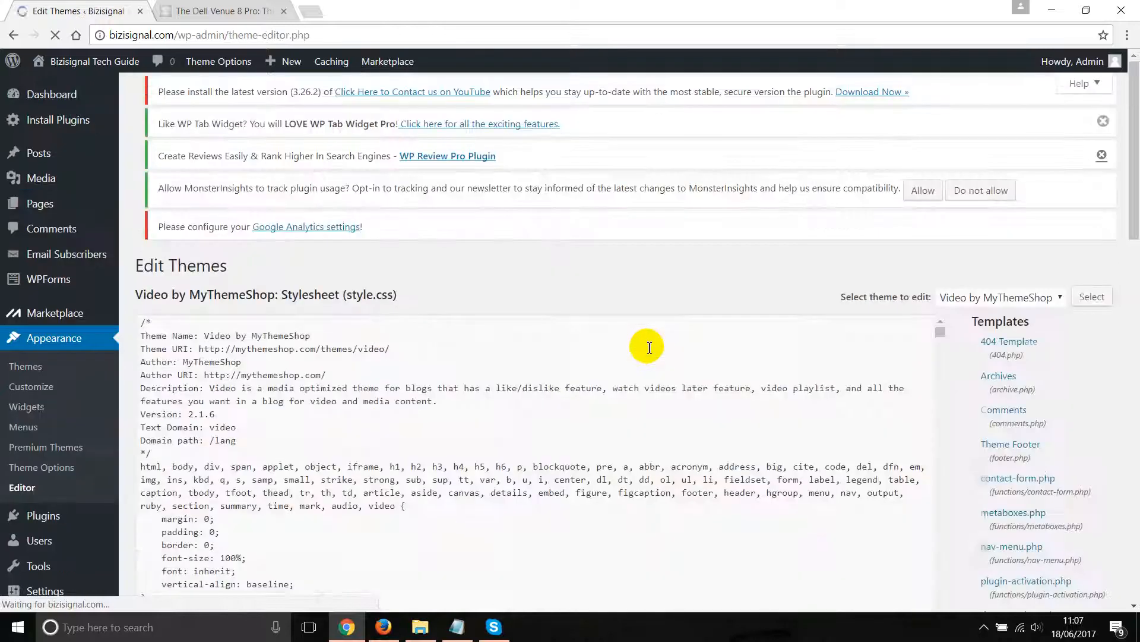
scroll(1037, 371, "down", 5)
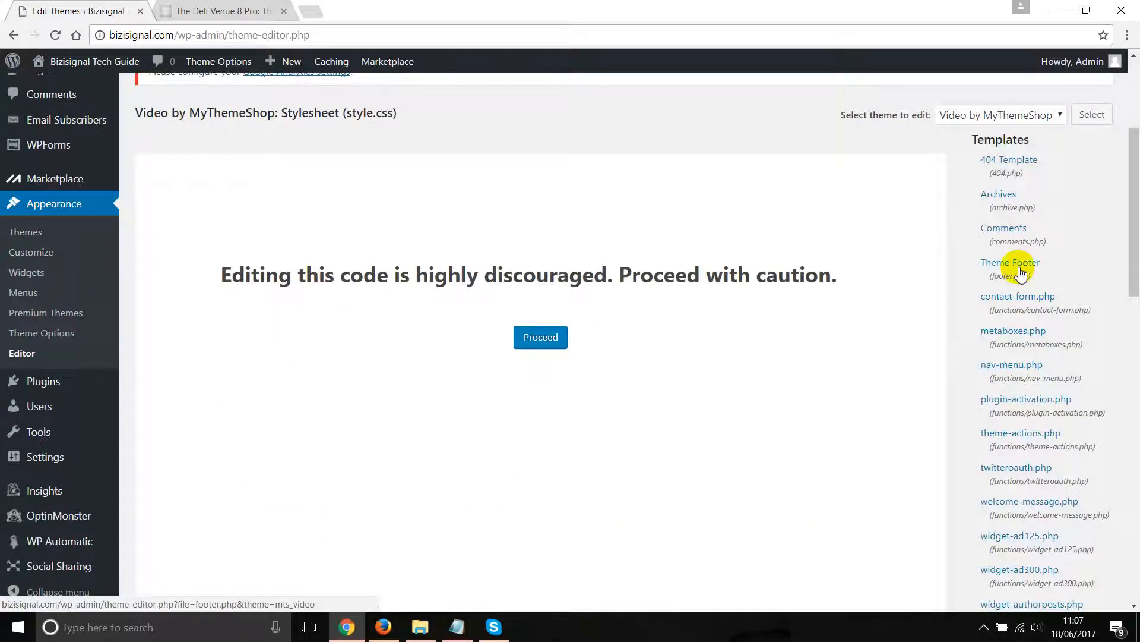
scroll(954, 331, "down", 4)
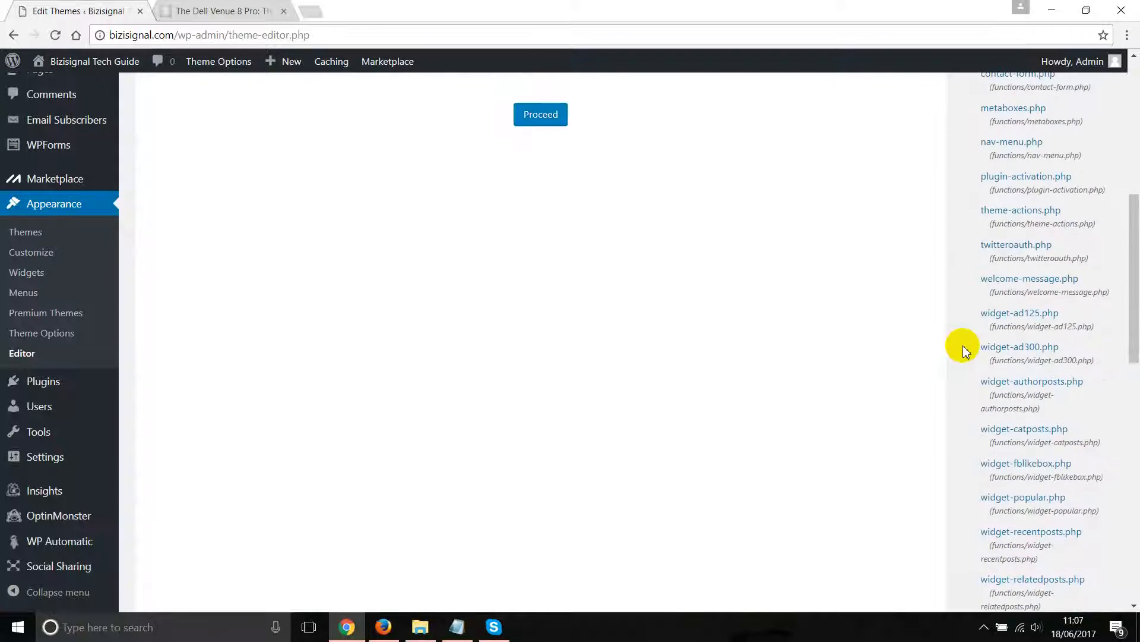
scroll(963, 352, "down", 4)
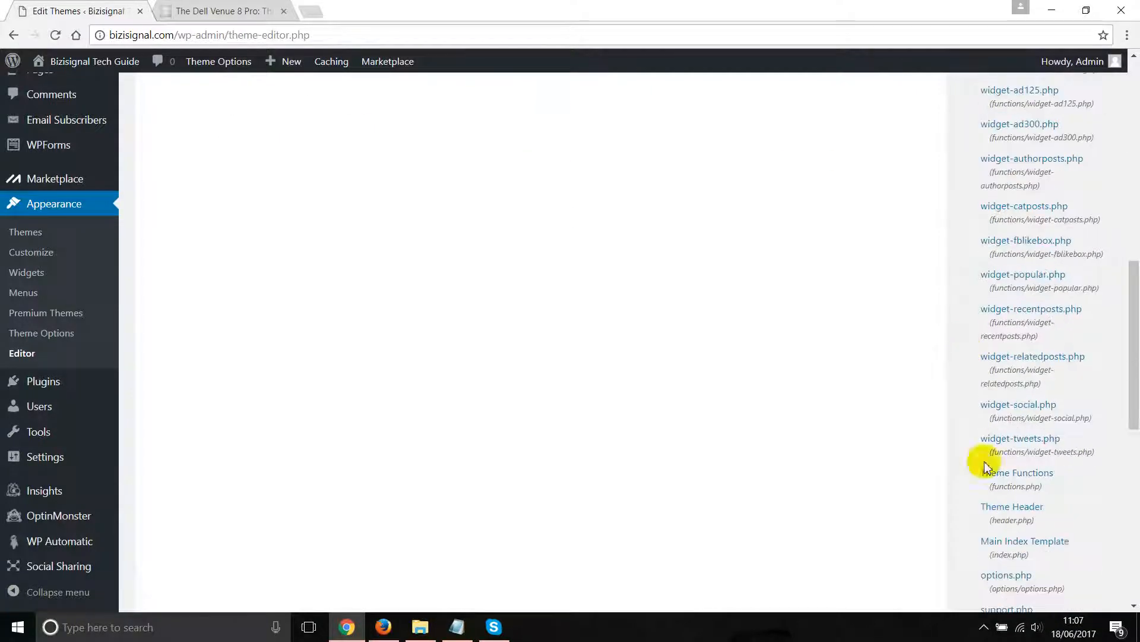
left_click(1008, 512)
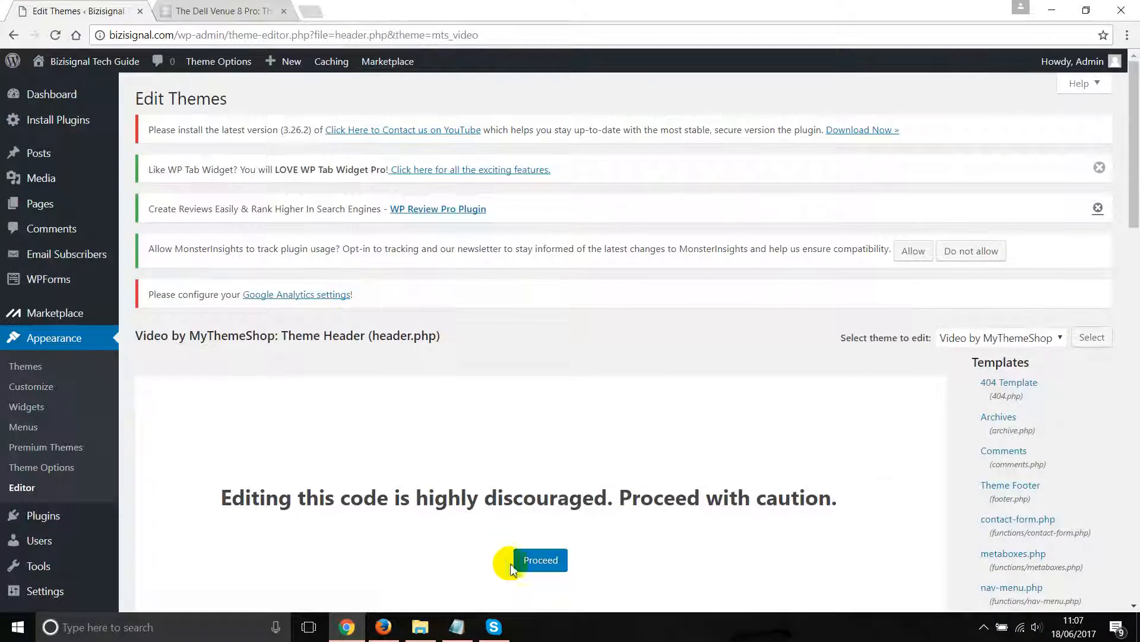
left_click(516, 559)
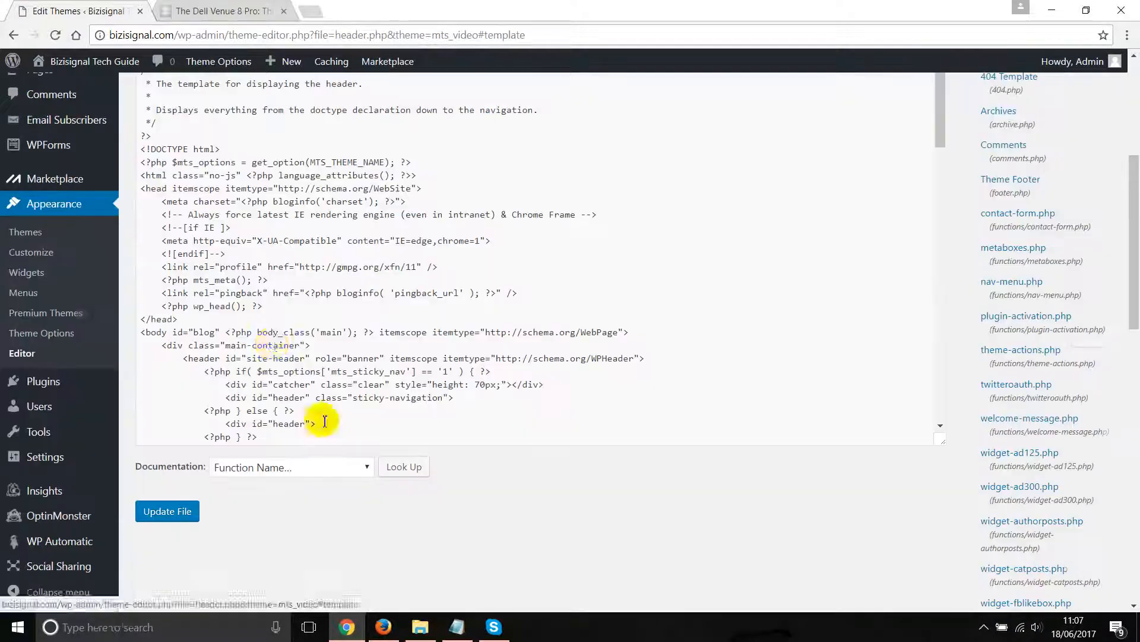
Step: Add the placeholder text "here" below the closing head tag in header.php and compare with the post's header area
left_click(300, 267)
scroll(299, 273, "up", 1)
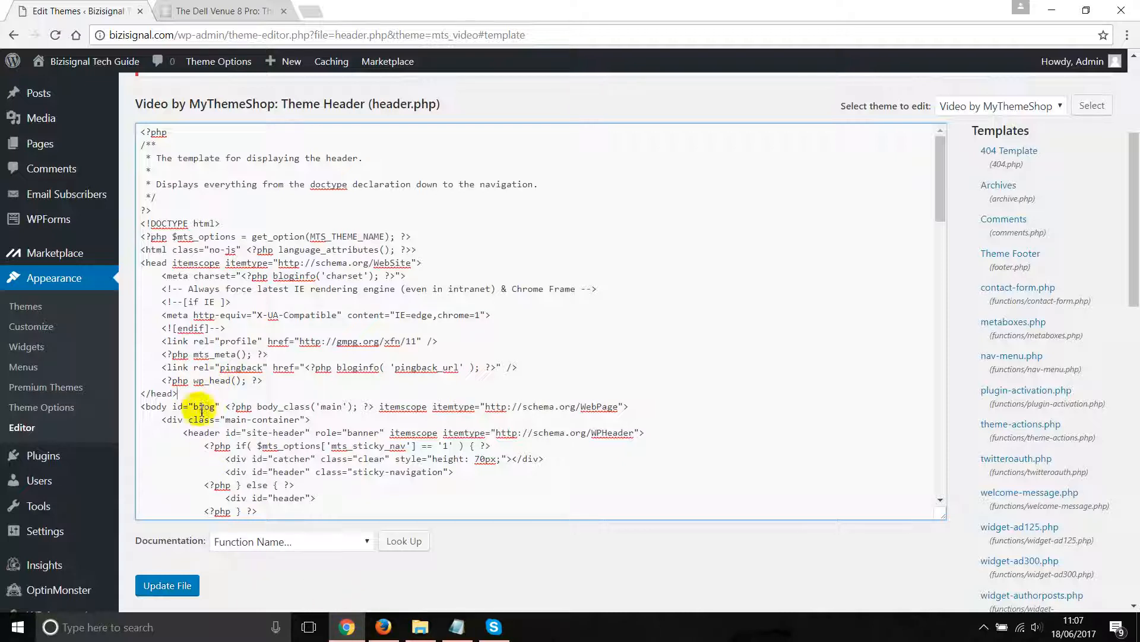
key("Return")
key("Return")
key("Return")
key("Return")
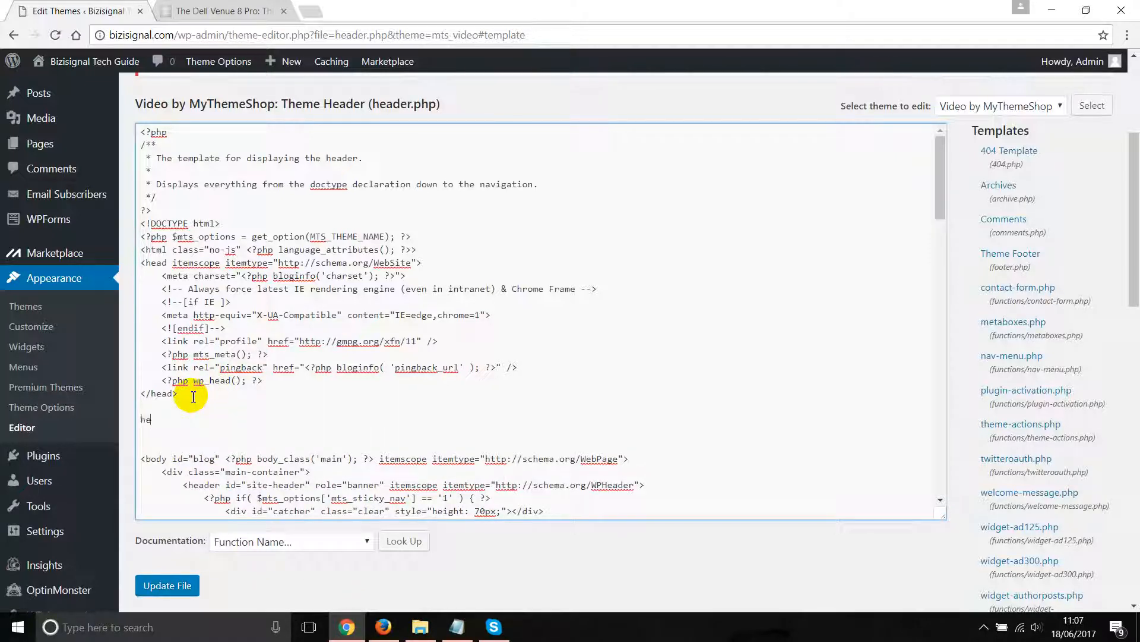
left_click(227, 12)
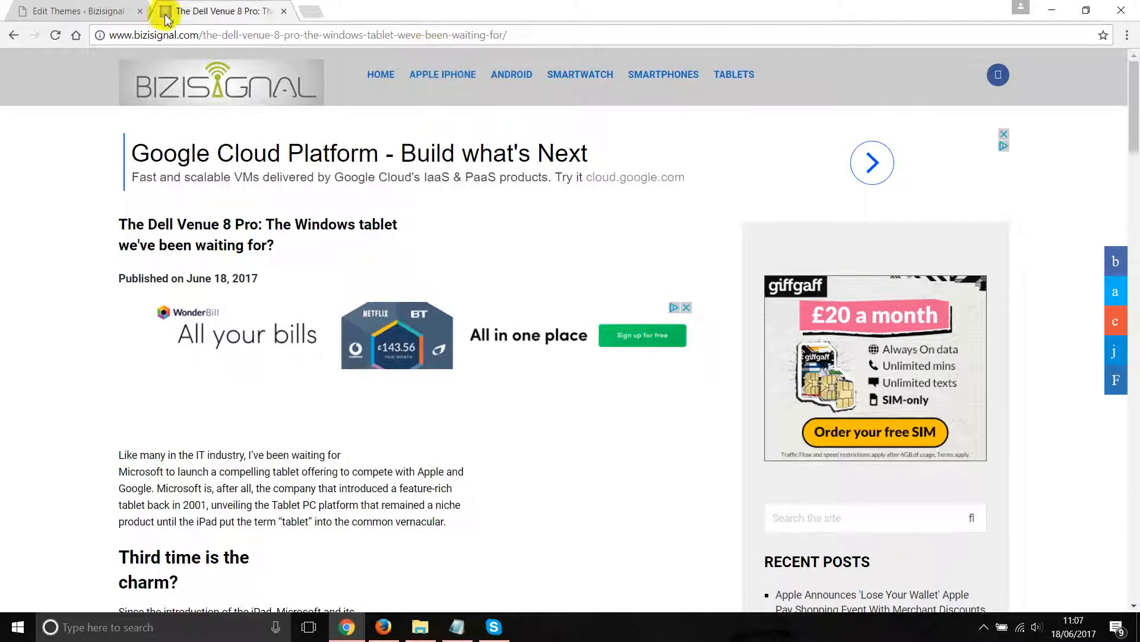
left_click(82, 11)
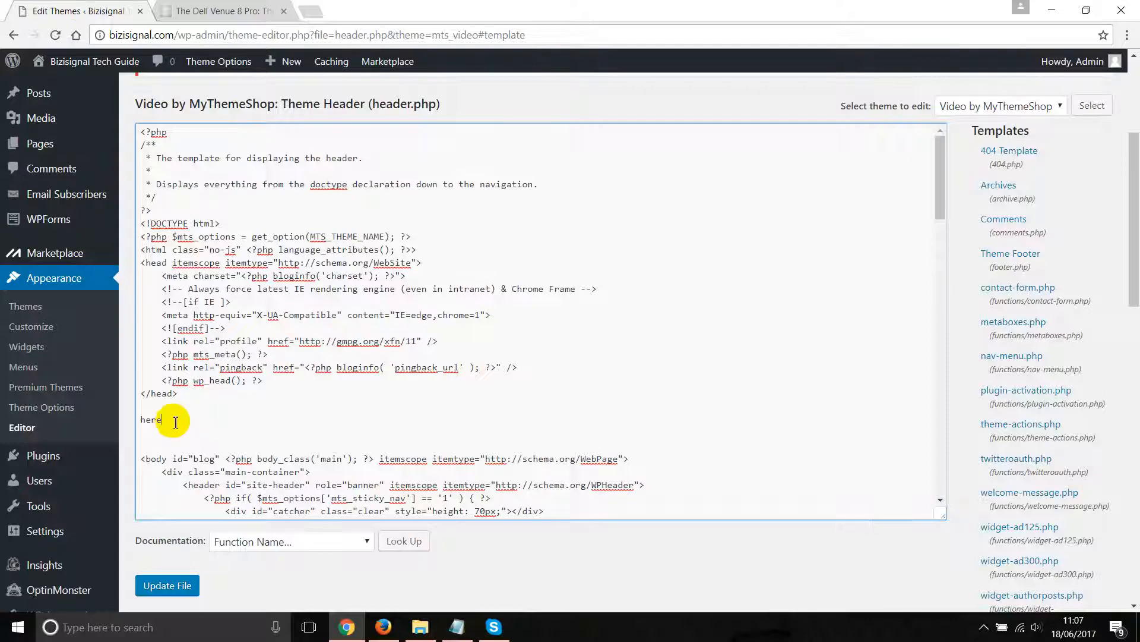
Step: Delete the placeholder "here" and the surplus blank lines above the body tag in header.php
left_click_drag(173, 423, 140, 424)
key("Delete")
key("Delete")
key("Delete")
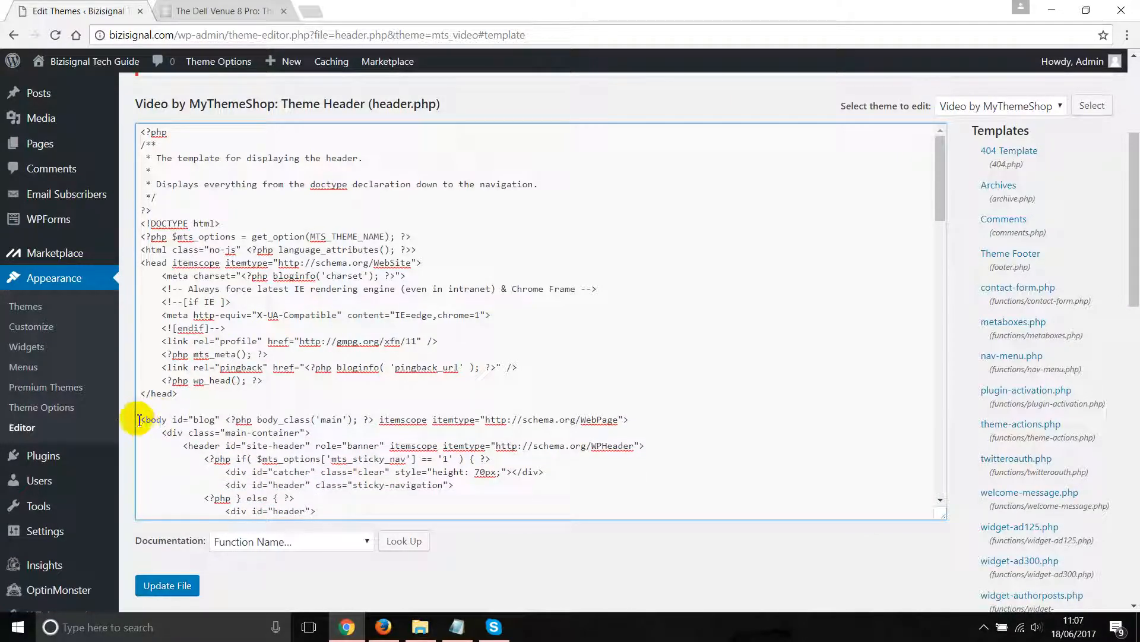
Step: Open the Bizisignal homepage from the post, check its header area, and return to the theme editor
left_click(246, 10)
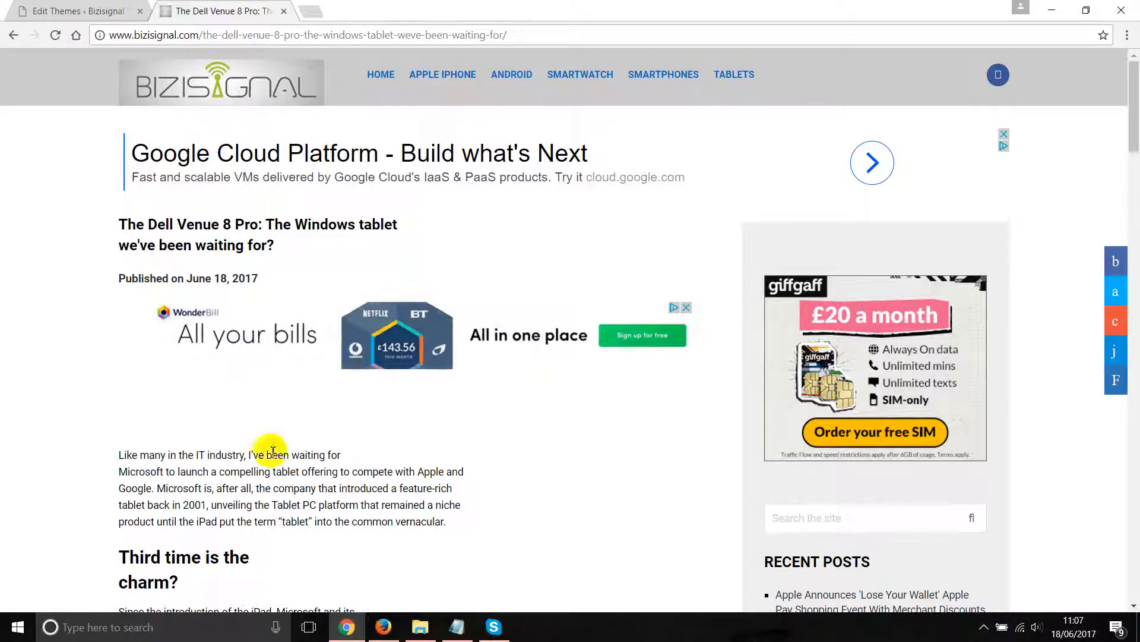
left_click(178, 84)
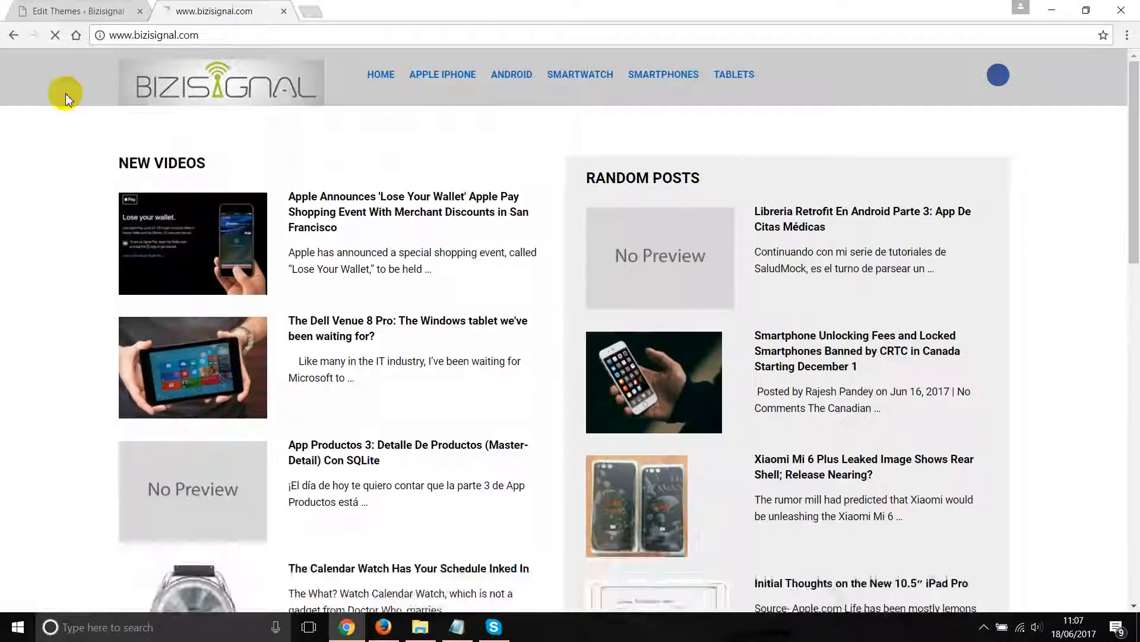
left_click(79, 10)
scroll(279, 389, "down", 4)
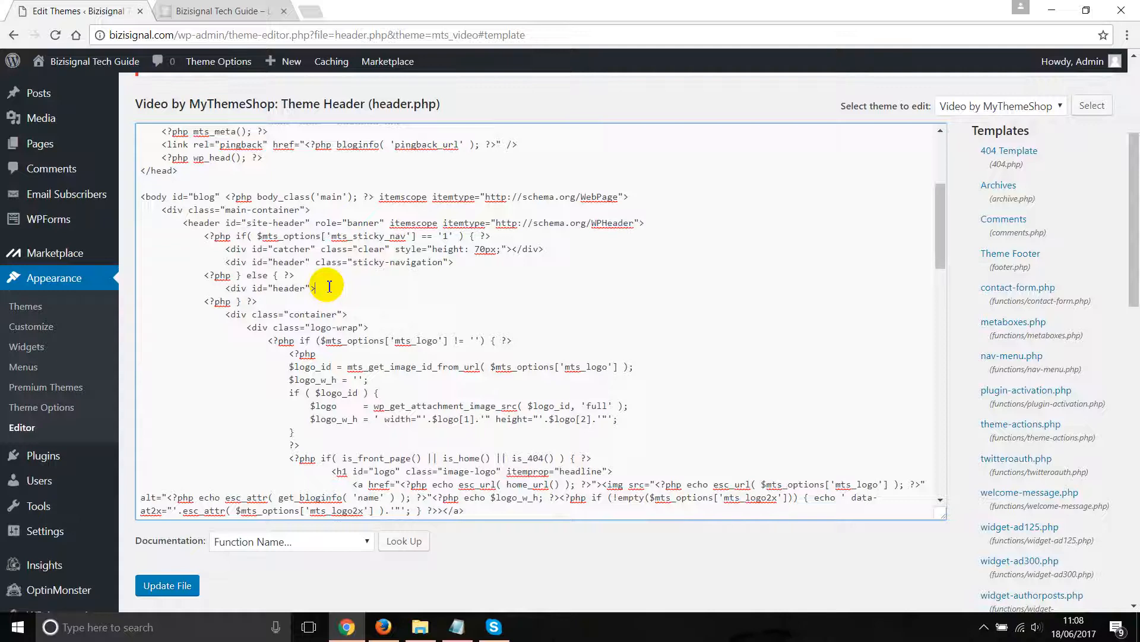
key("Return")
key("Return")
key("Return")
key("BackSpace")
key("BackSpace")
key("BackSpace")
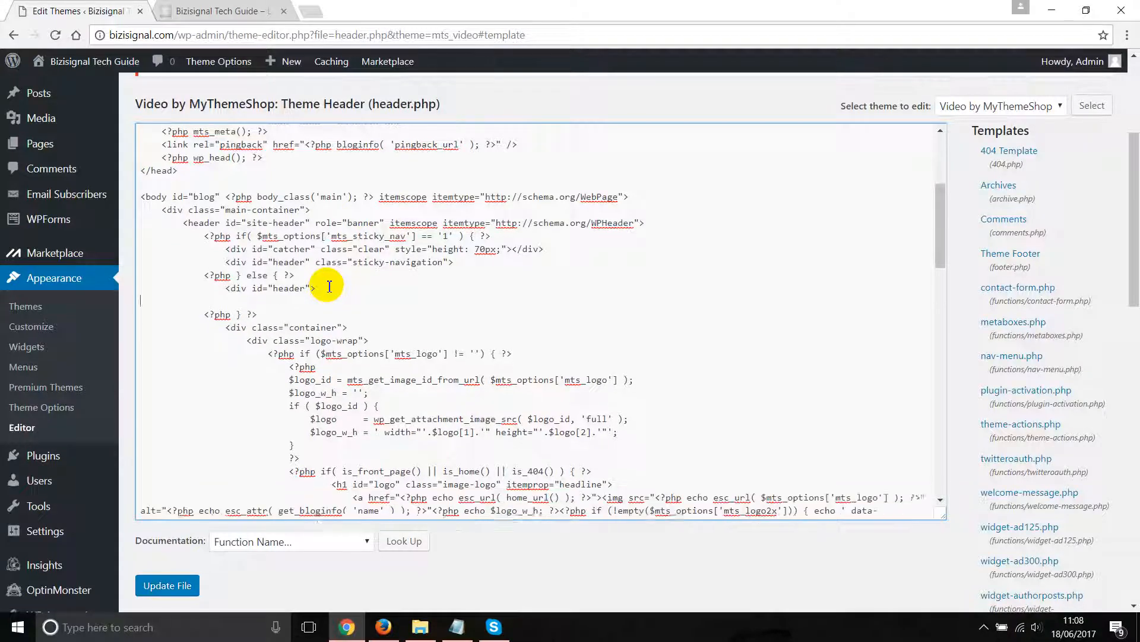
Step: Add a placeholder line of repeated "n" characters below the header ad block at the end of header.php
scroll(680, 343, "down", 1)
scroll(681, 343, "down", 2)
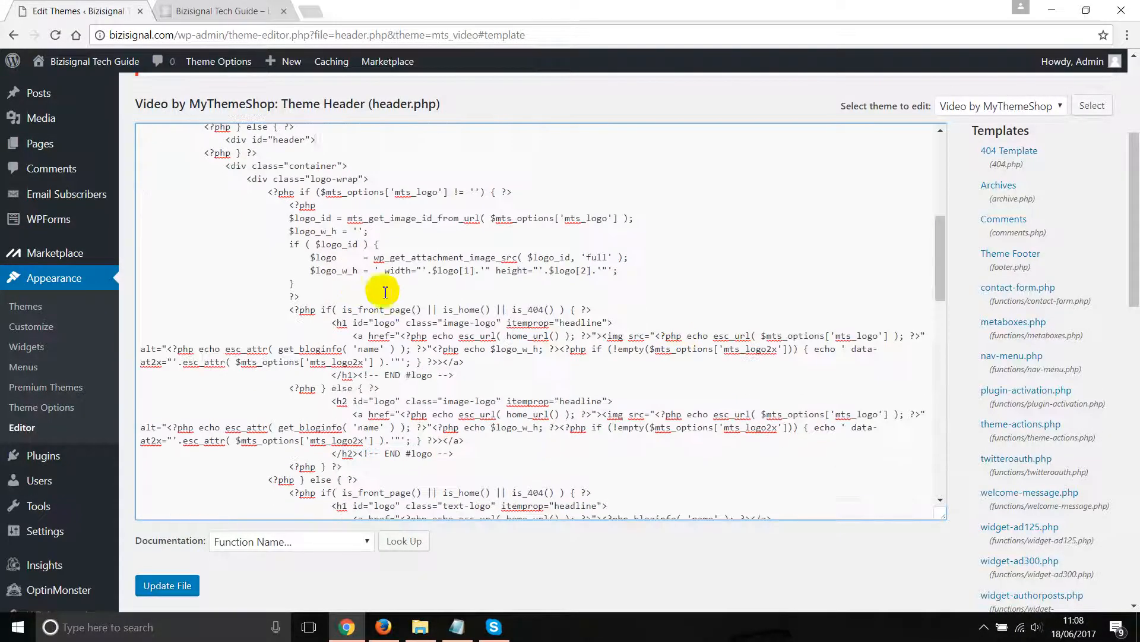
scroll(374, 325, "down", 3)
scroll(373, 325, "down", 3)
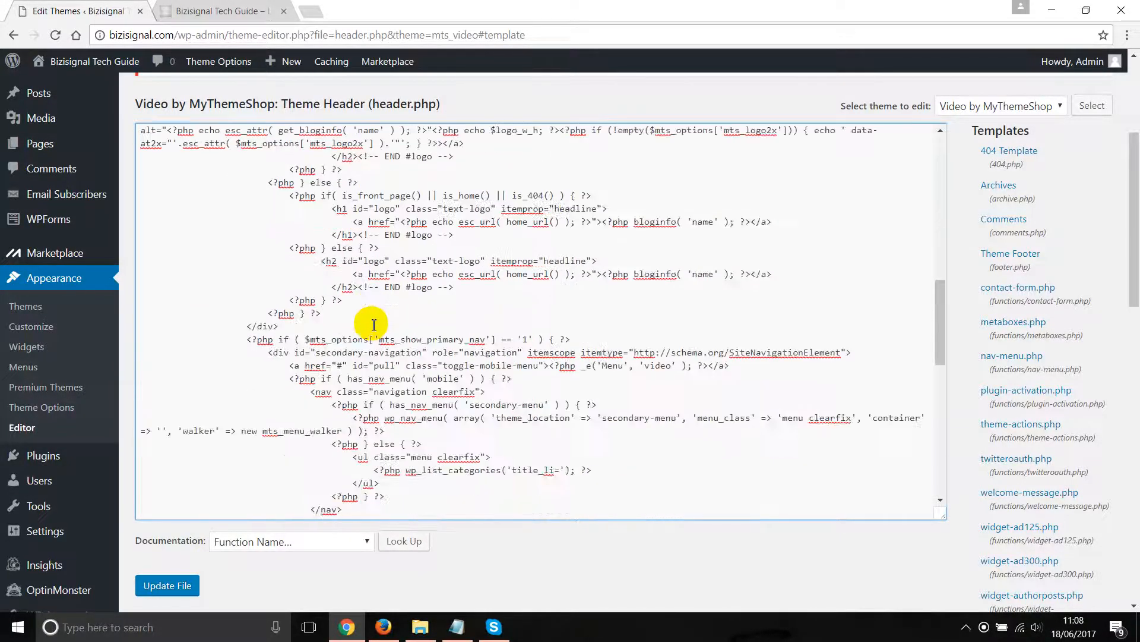
scroll(373, 325, "down", 4)
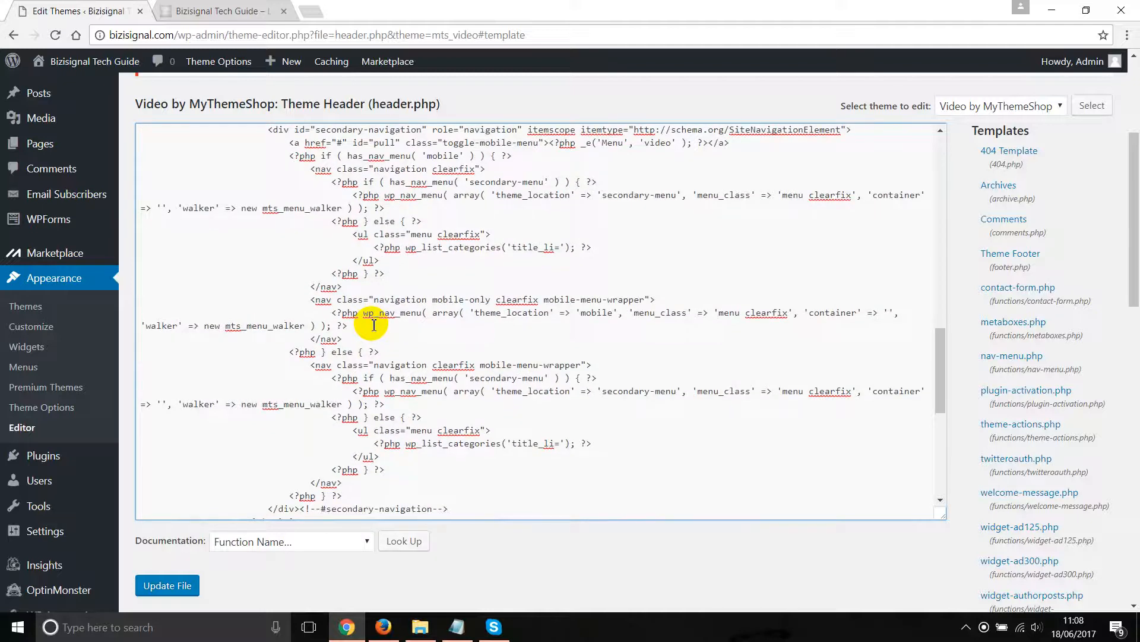
scroll(374, 325, "down", 7)
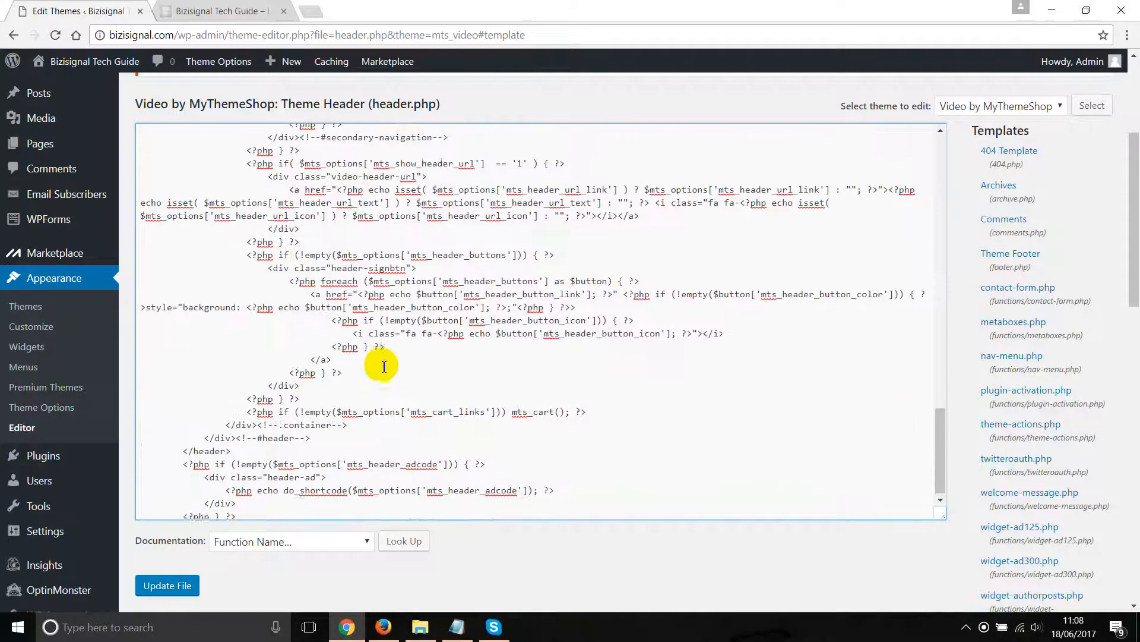
scroll(331, 382, "down", 2)
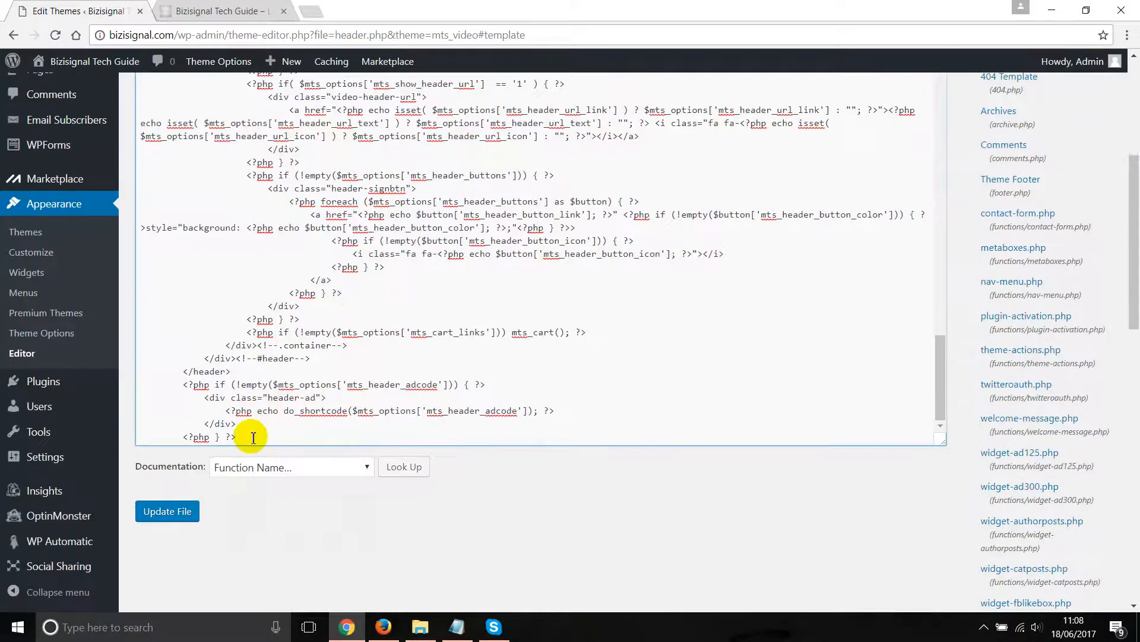
scroll(253, 438, "down", 1)
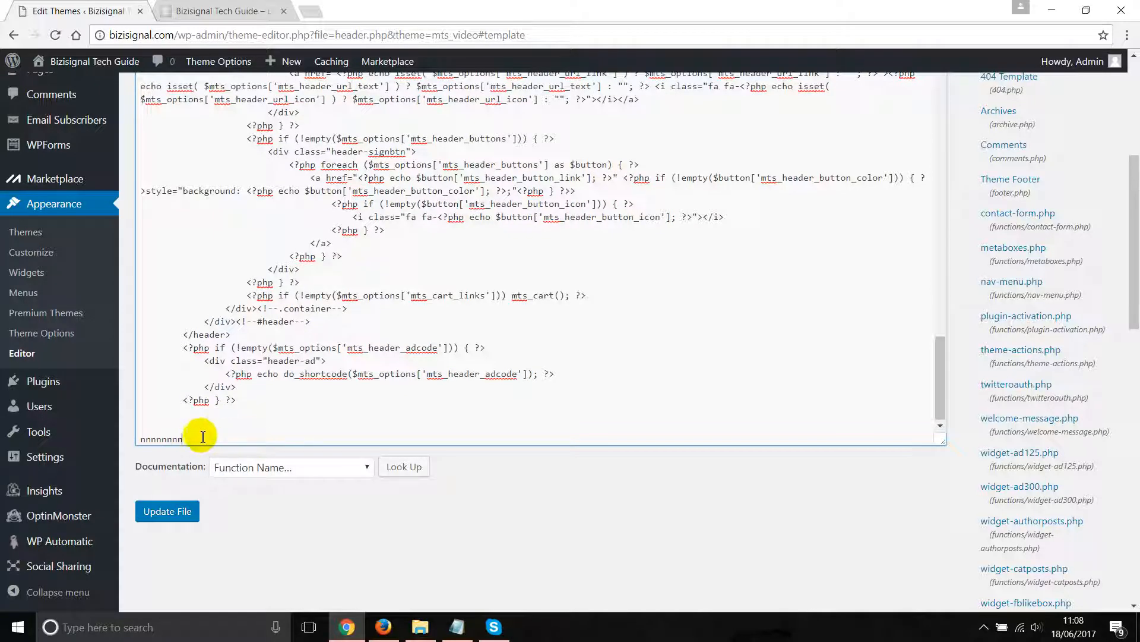
Step: Switch to Firefox and copy the selected giffgaff advertiser code from the buyer's message on the Fiverr order page
left_click(384, 627)
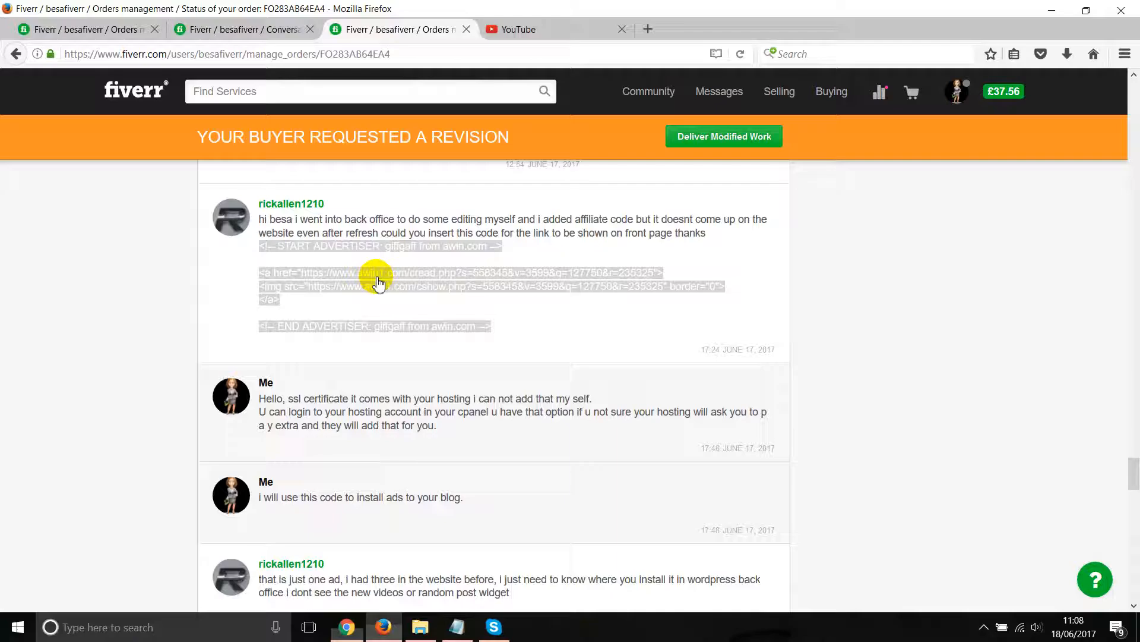
right_click(358, 283)
left_click(378, 376)
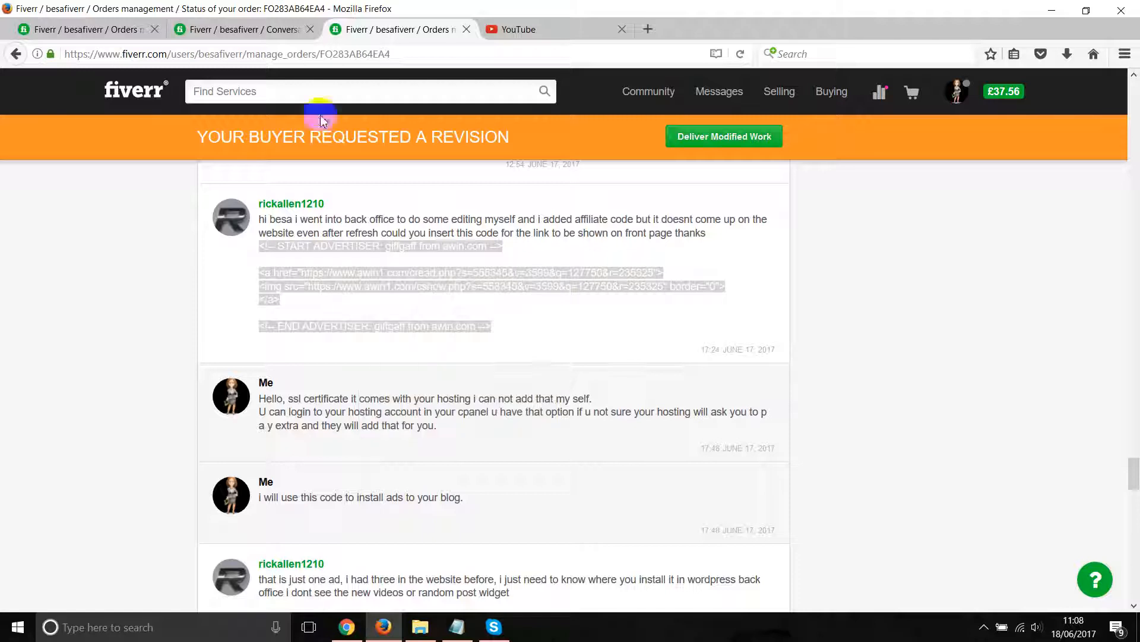
Step: Switch to Chrome and replace the placeholder "n" line at the end of header.php with the copied giffgaff advertiser code
left_click(127, 31)
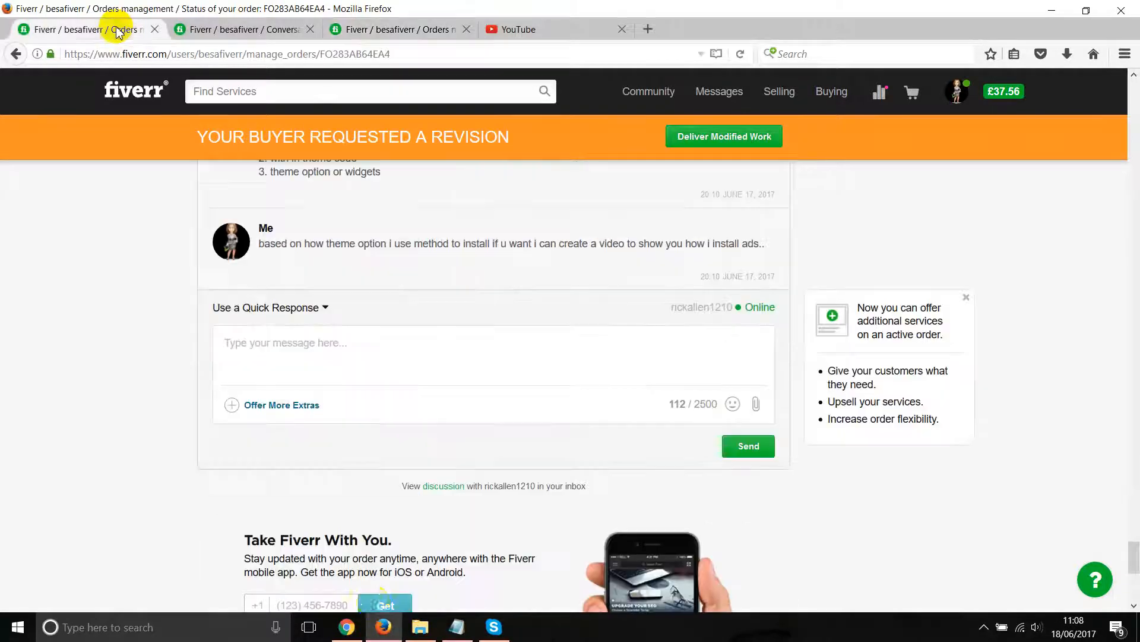
left_click(347, 627)
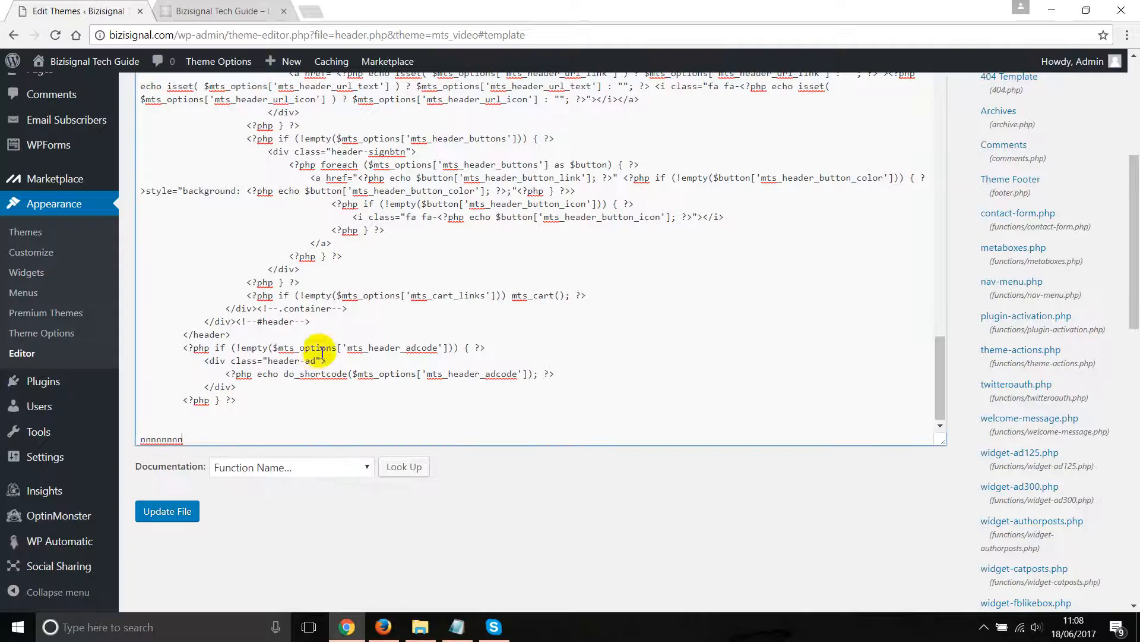
right_click(177, 440)
left_click(174, 523)
key("ctrl+v")
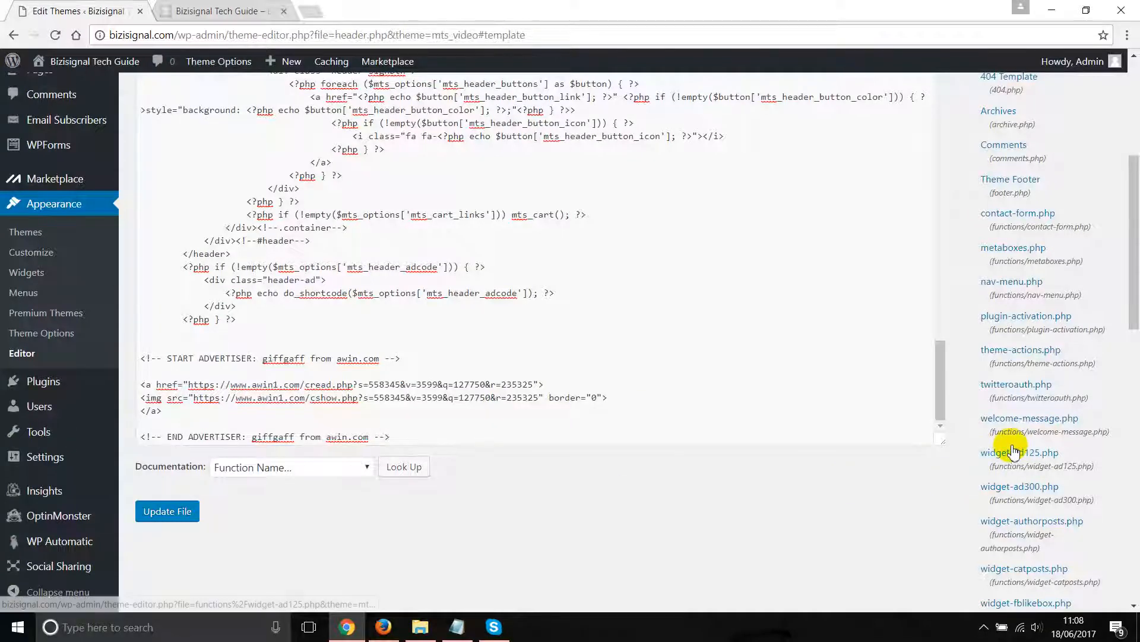
Step: Open the Main Index Template (index.php) of the Video by MyThemeShop theme
scroll(1013, 449, "down", 3)
scroll(867, 389, "down", 2)
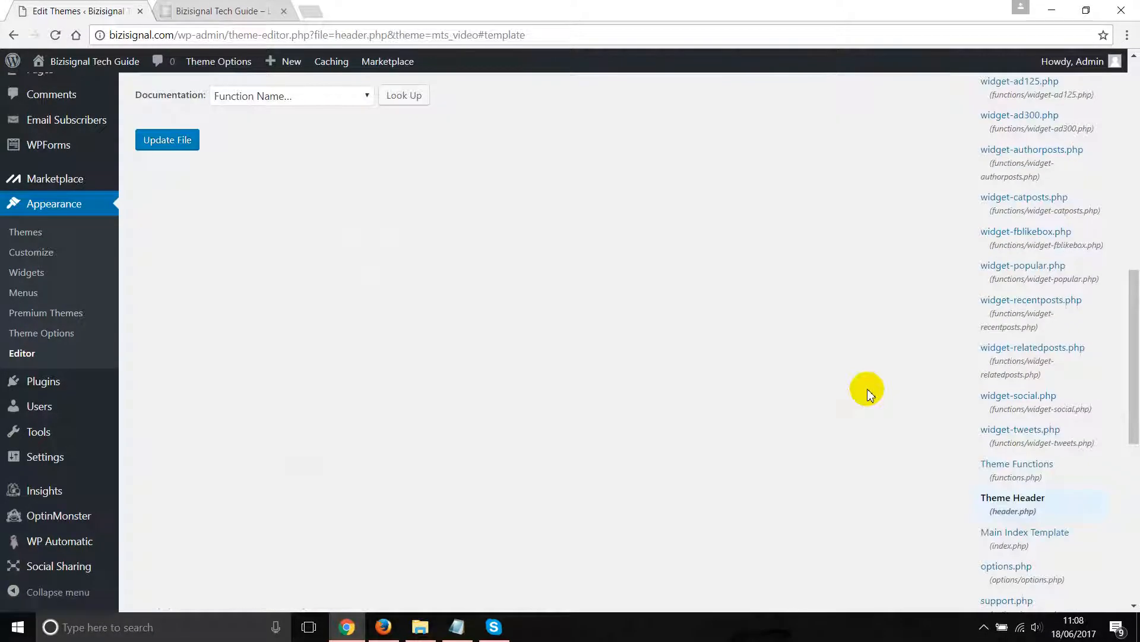
scroll(867, 389, "down", 1)
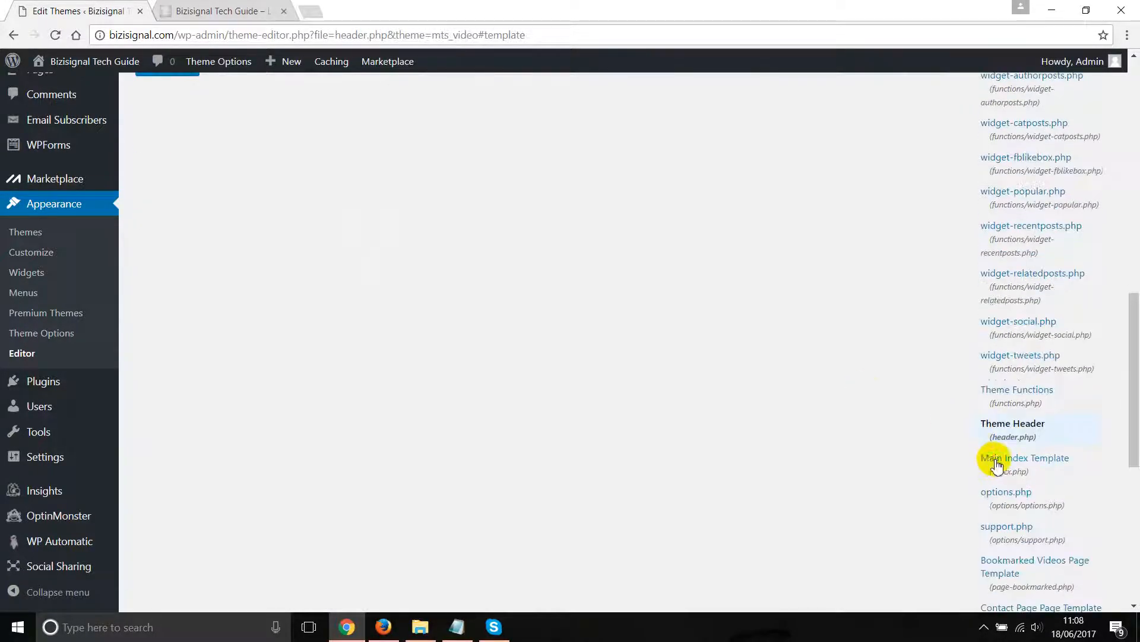
left_click(995, 460)
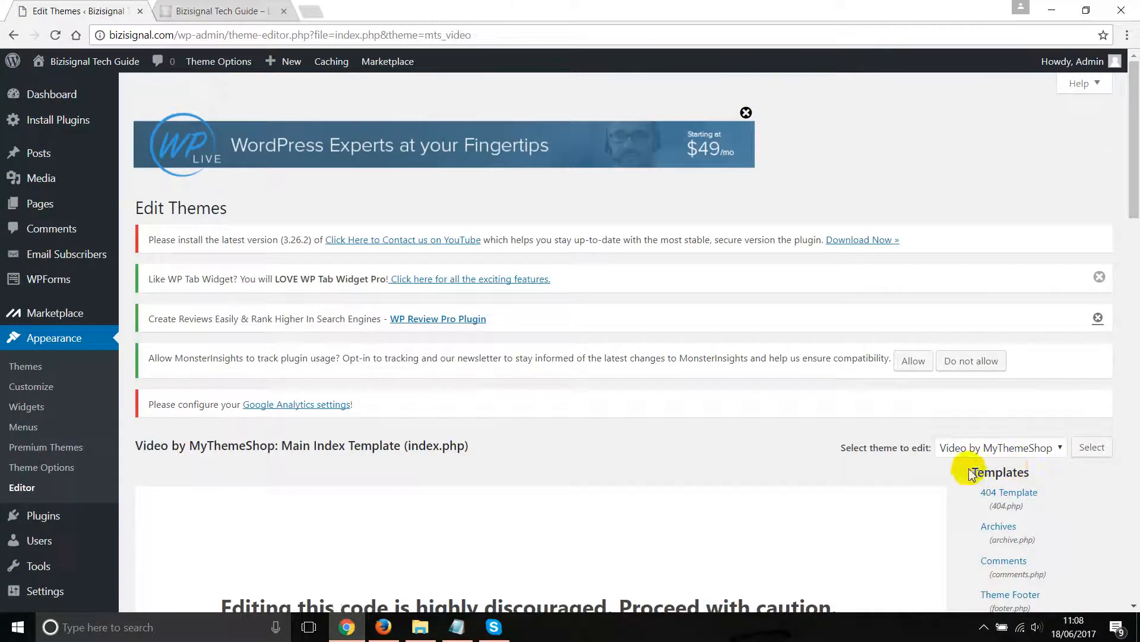
Step: Open the Single Post template (single.php) and proceed past the caution to its code
scroll(1010, 463, "down", 1)
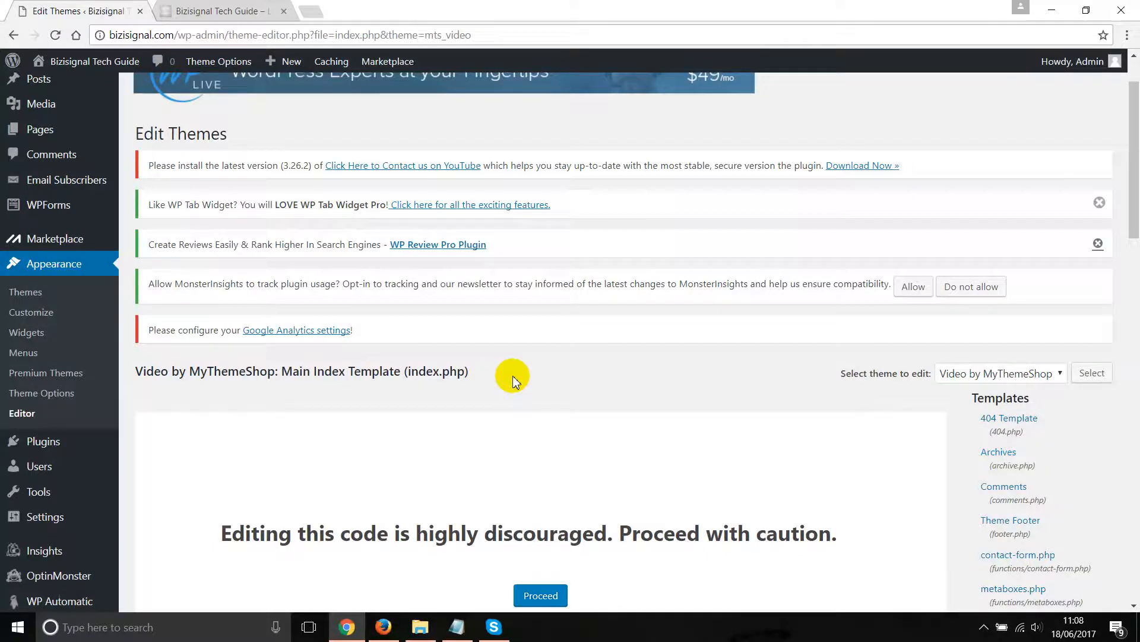
scroll(876, 360, "down", 8)
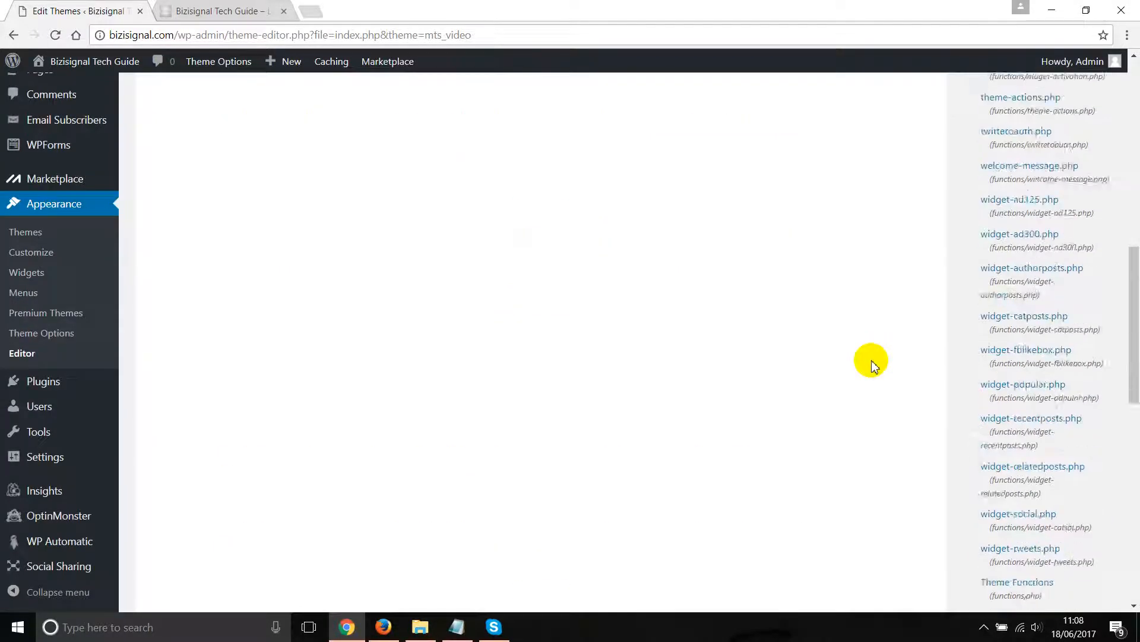
scroll(871, 362, "down", 4)
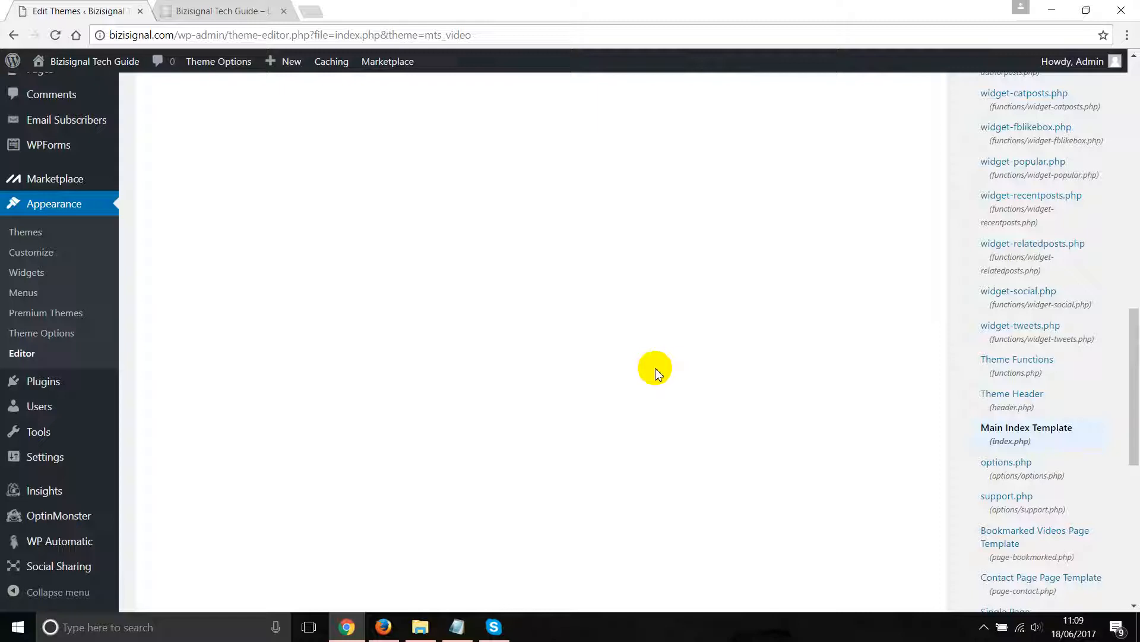
scroll(998, 415, "down", 6)
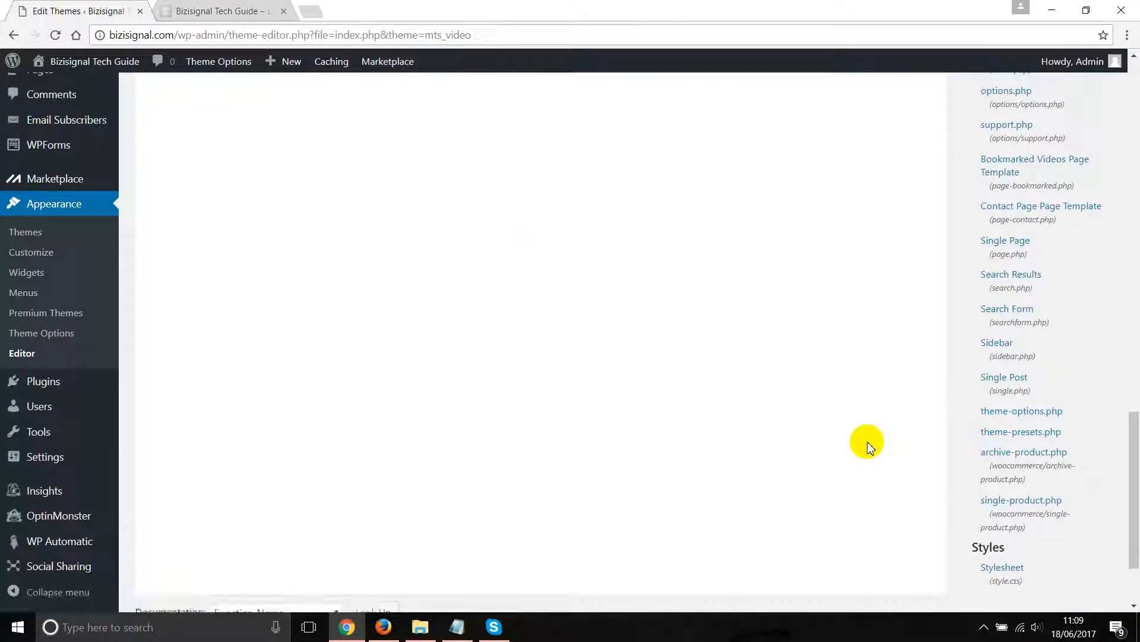
left_click(1002, 380)
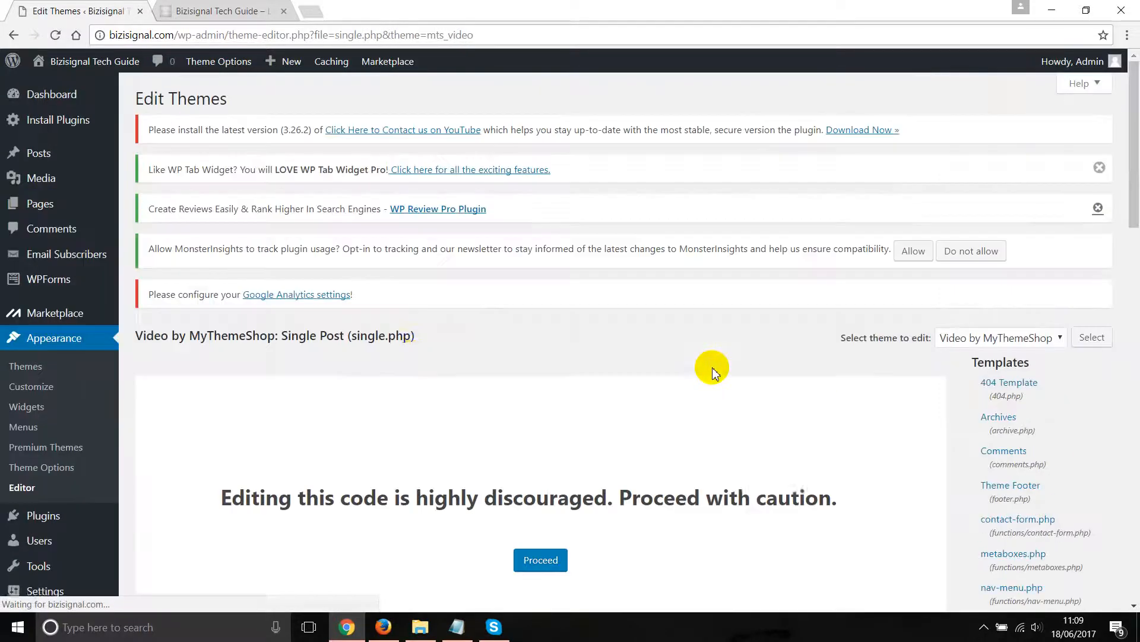
left_click(537, 563)
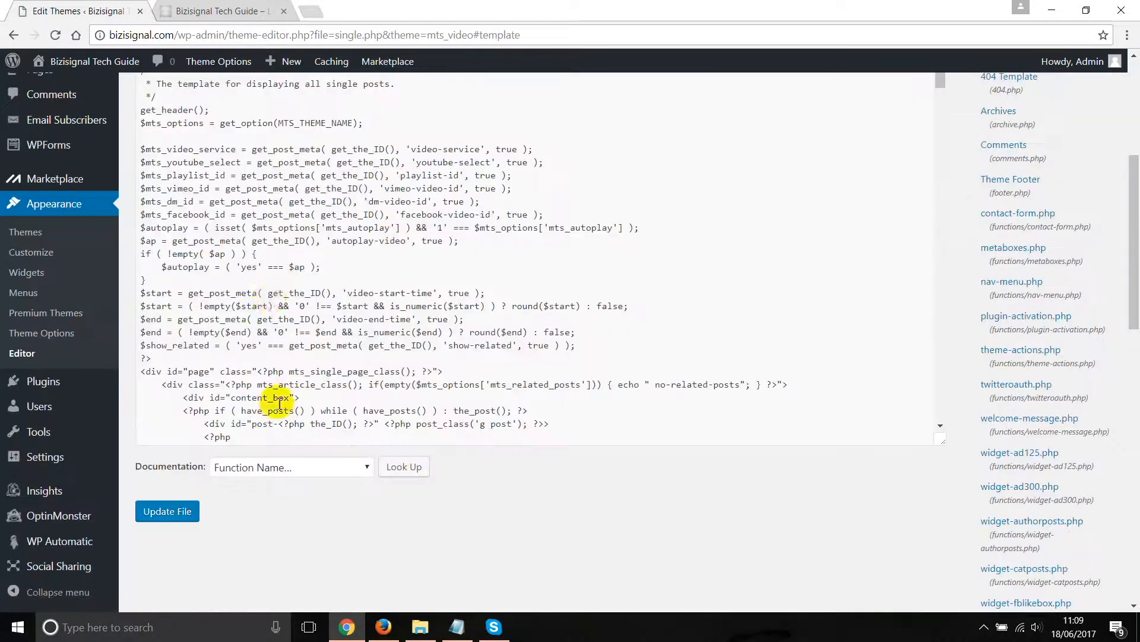
Step: Search the single.php code for "head"
scroll(178, 309, "up", 1)
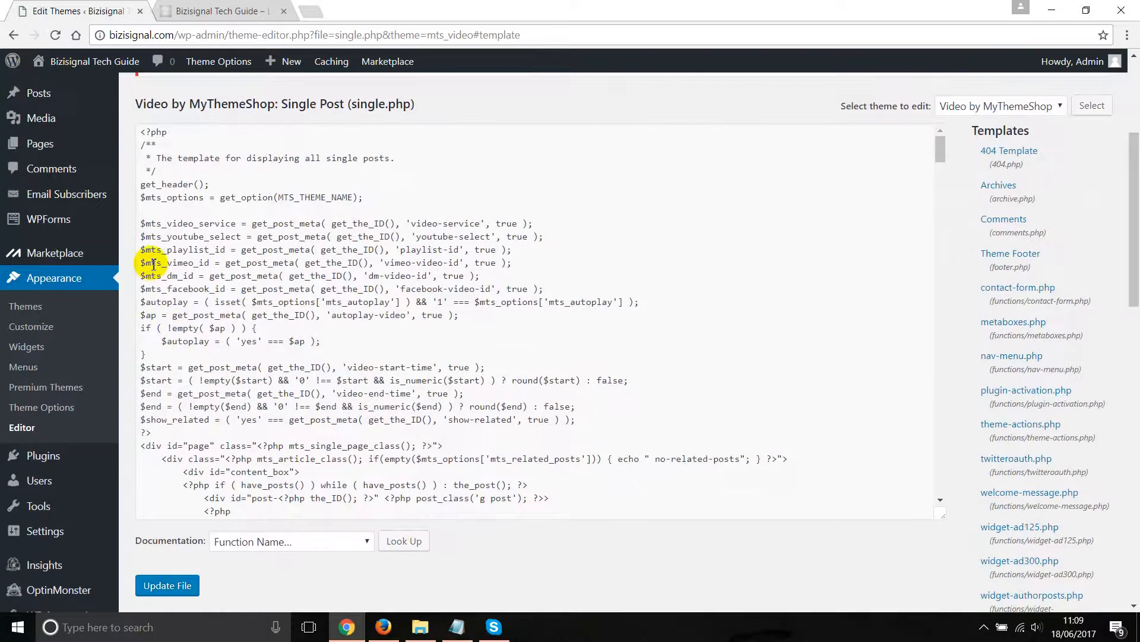
scroll(258, 330, "down", 3)
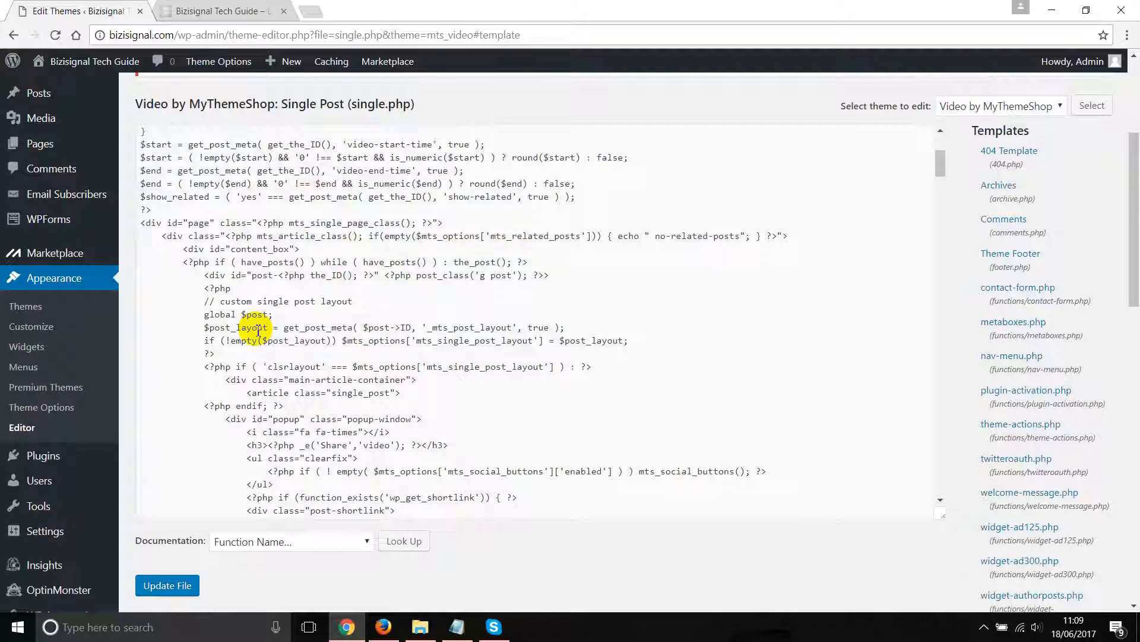
scroll(255, 326, "down", 3)
left_click(276, 311)
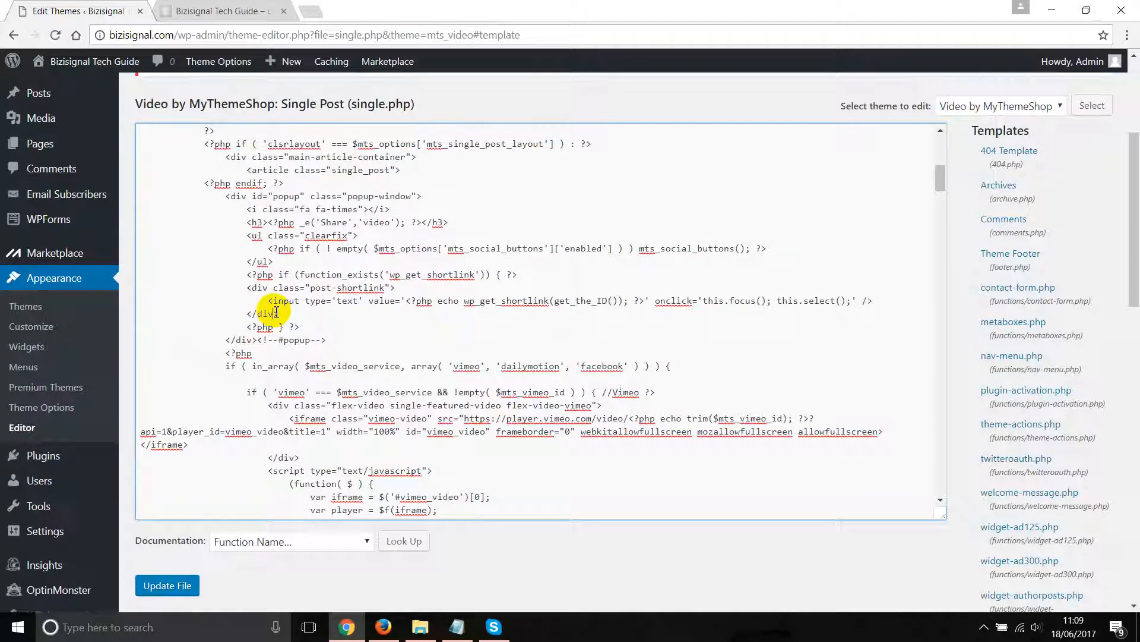
key("ctrl+f")
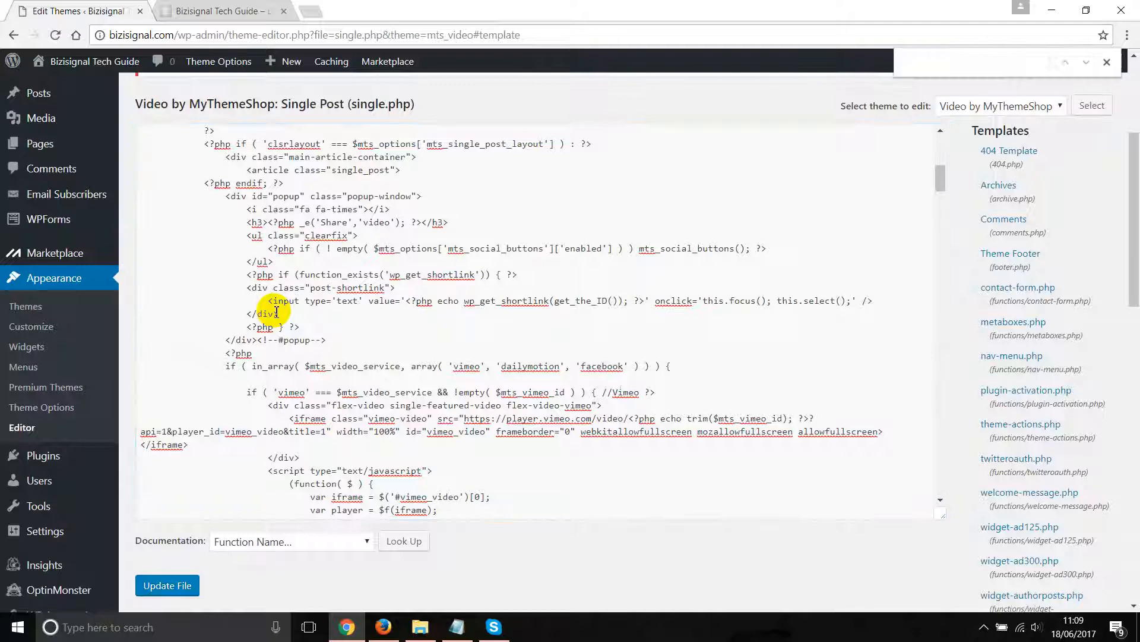
type("head")
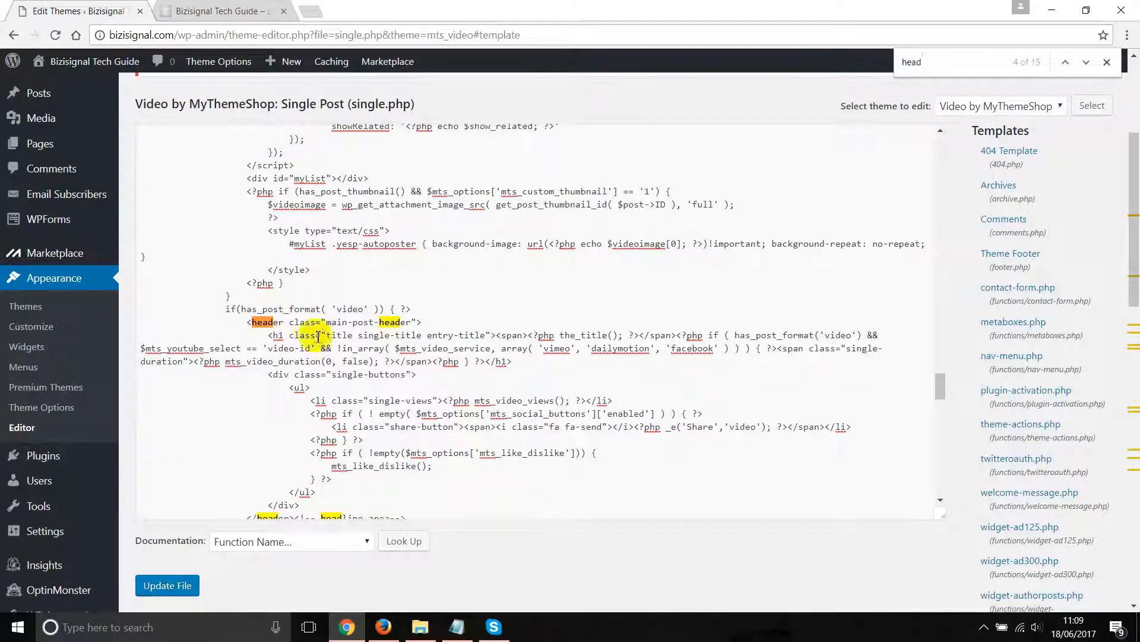
Step: Examine the main-post-header and headline area in single.php and the post code below for possible ad positions
left_click(434, 321)
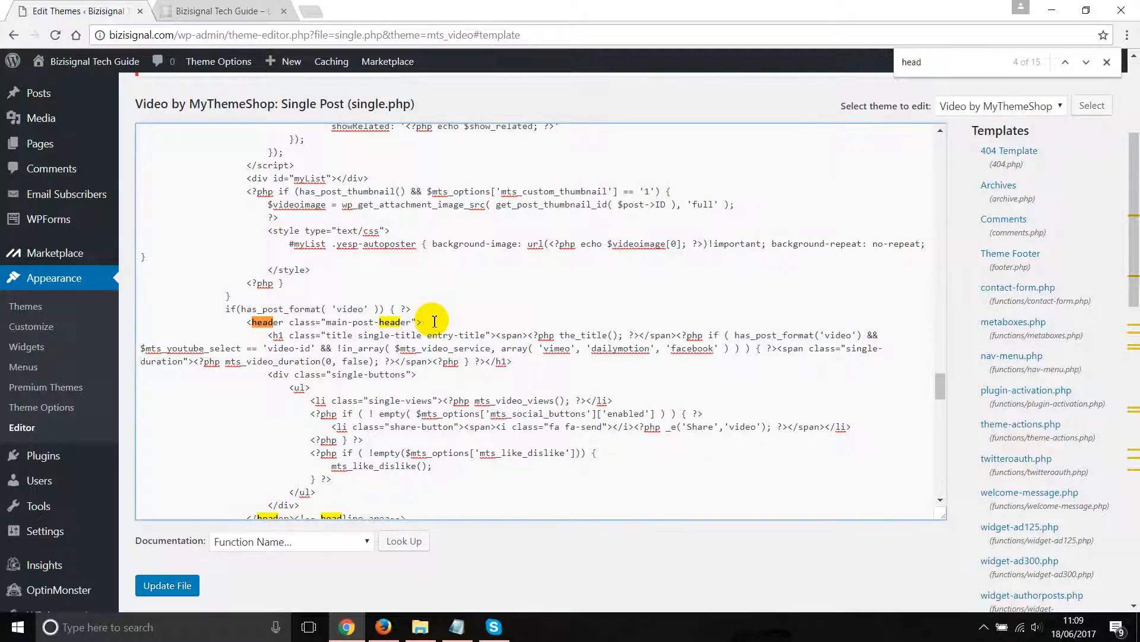
scroll(434, 321, "down", 1)
left_click(436, 446)
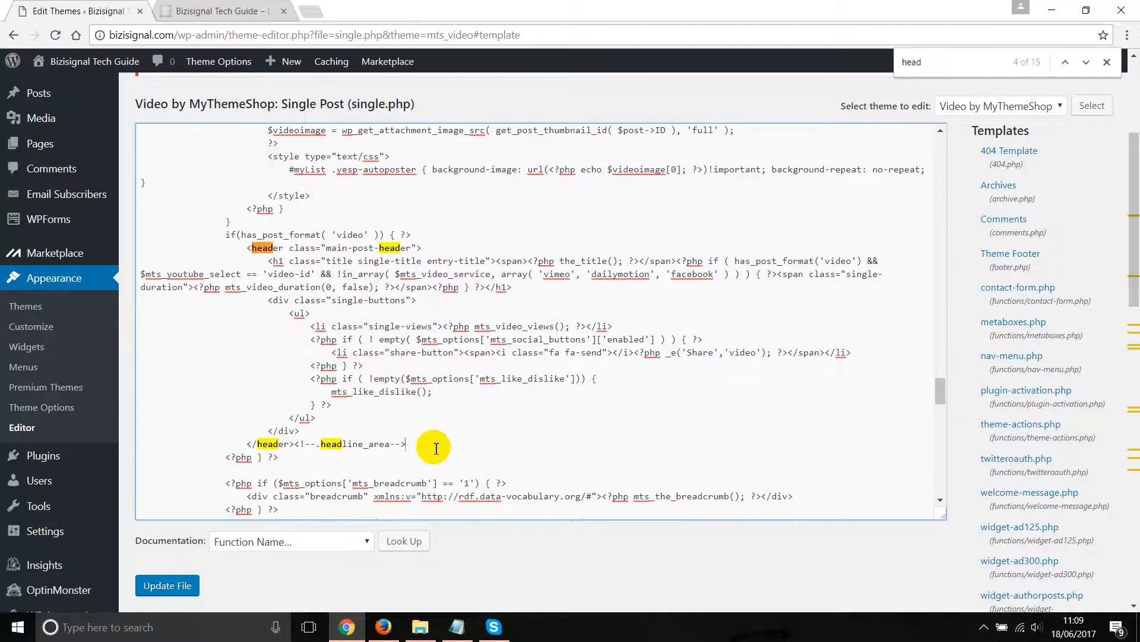
scroll(436, 448, "down", 8)
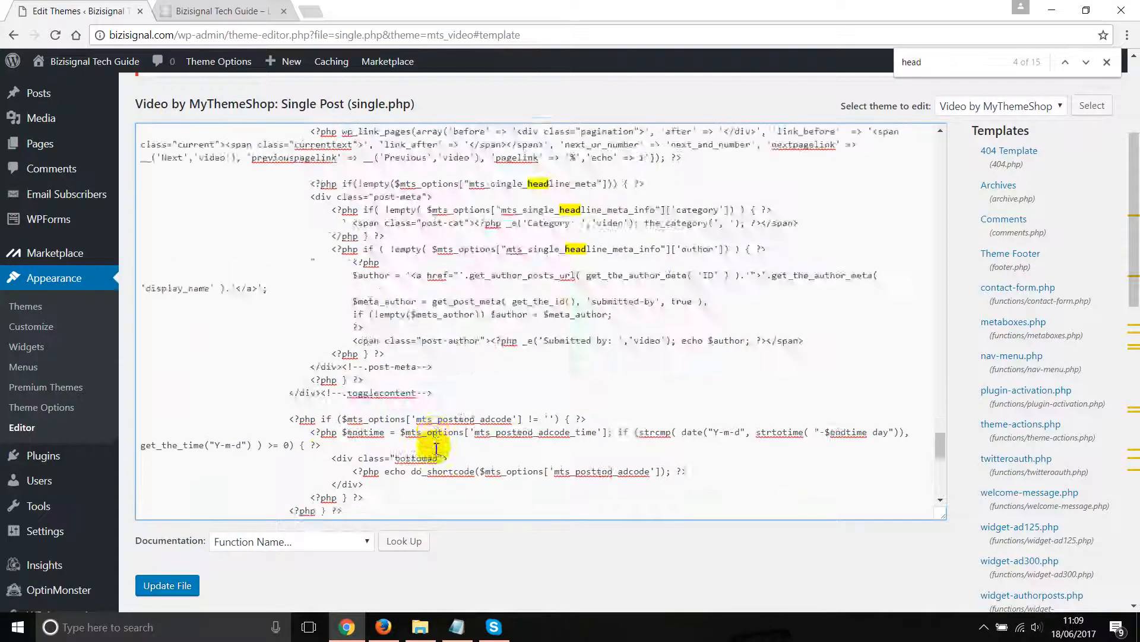
scroll(436, 447, "down", 4)
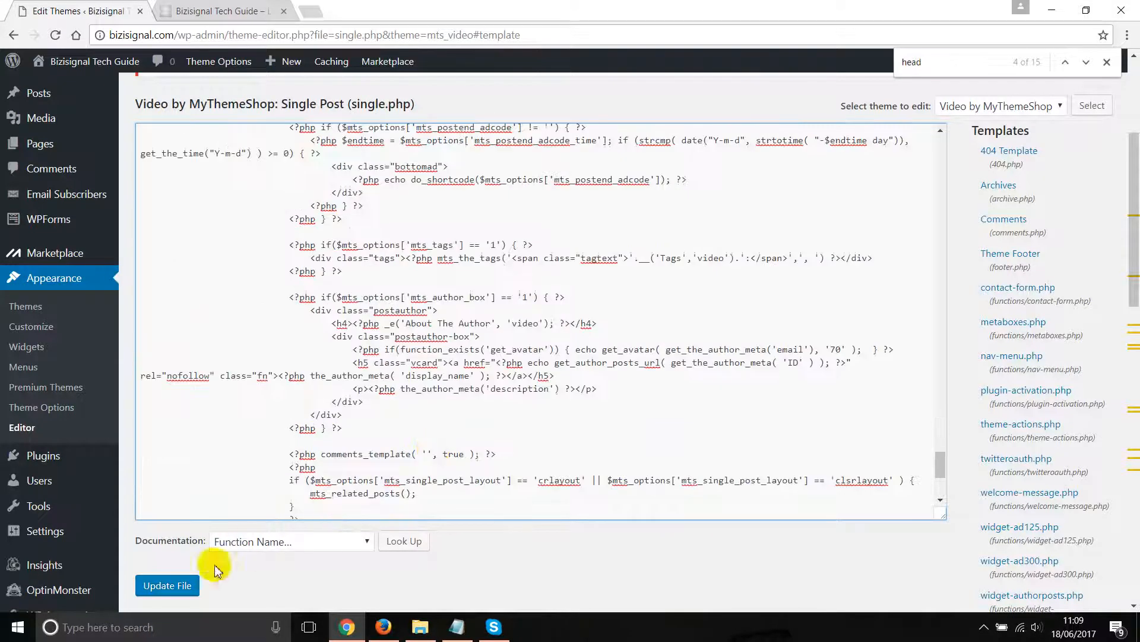
Step: View the Bizisignal homepage and check the blank margin beside its content as an ad position
left_click(227, 20)
right_click(69, 198)
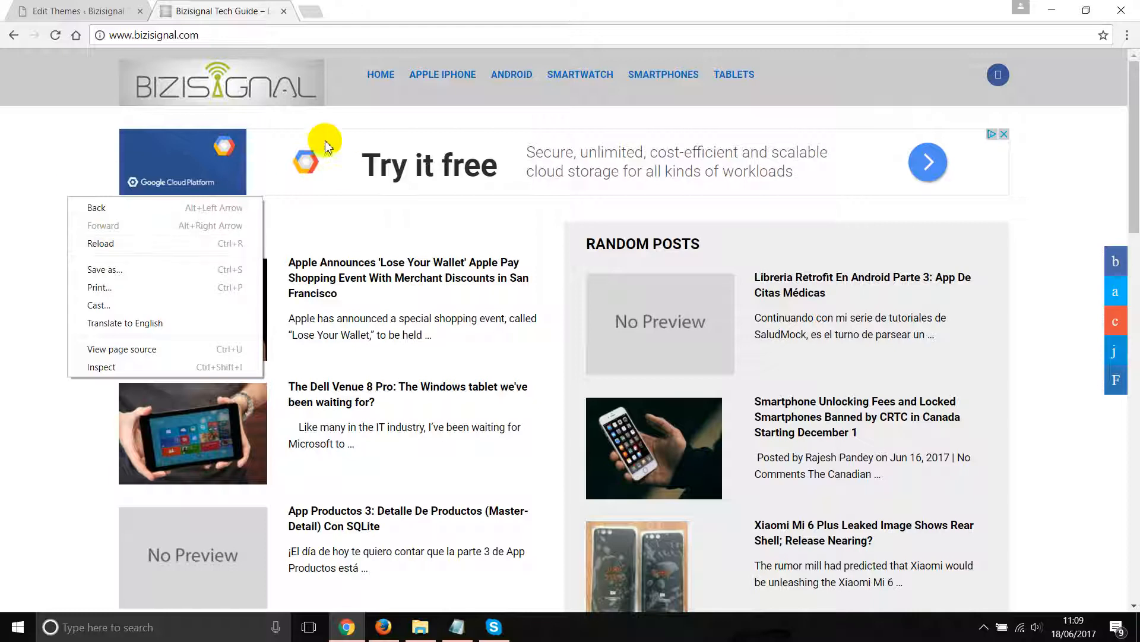
left_click(39, 206)
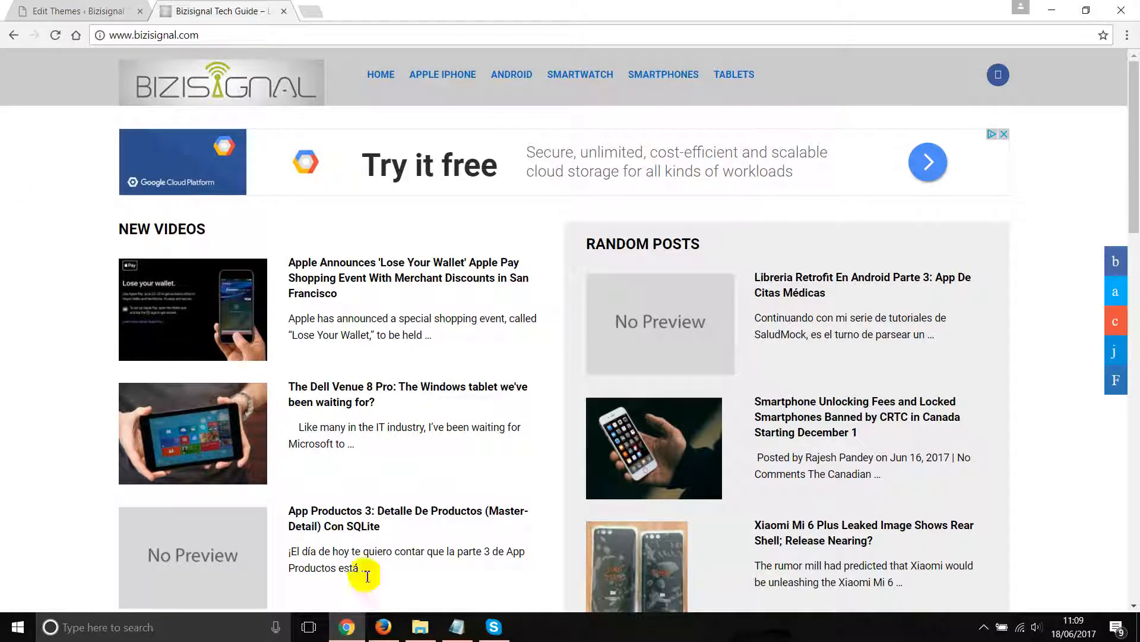
Step: Switch to Firefox and look through the Fiverr order conversation for the buyer's ad code messages
left_click(383, 626)
scroll(150, 375, "up", 15)
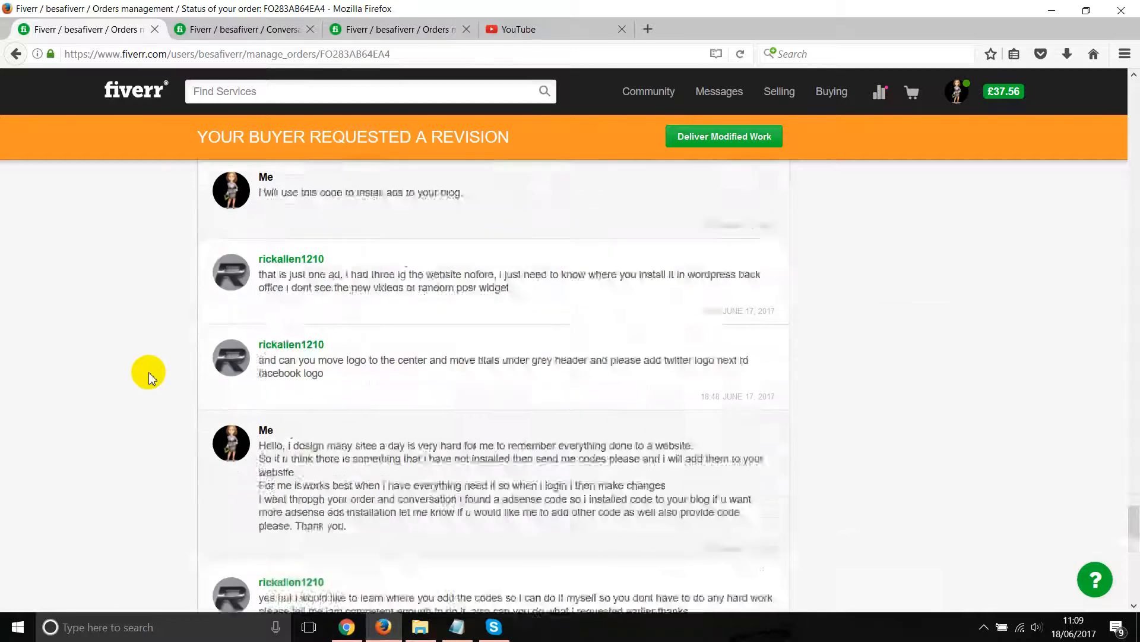
scroll(150, 375, "up", 10)
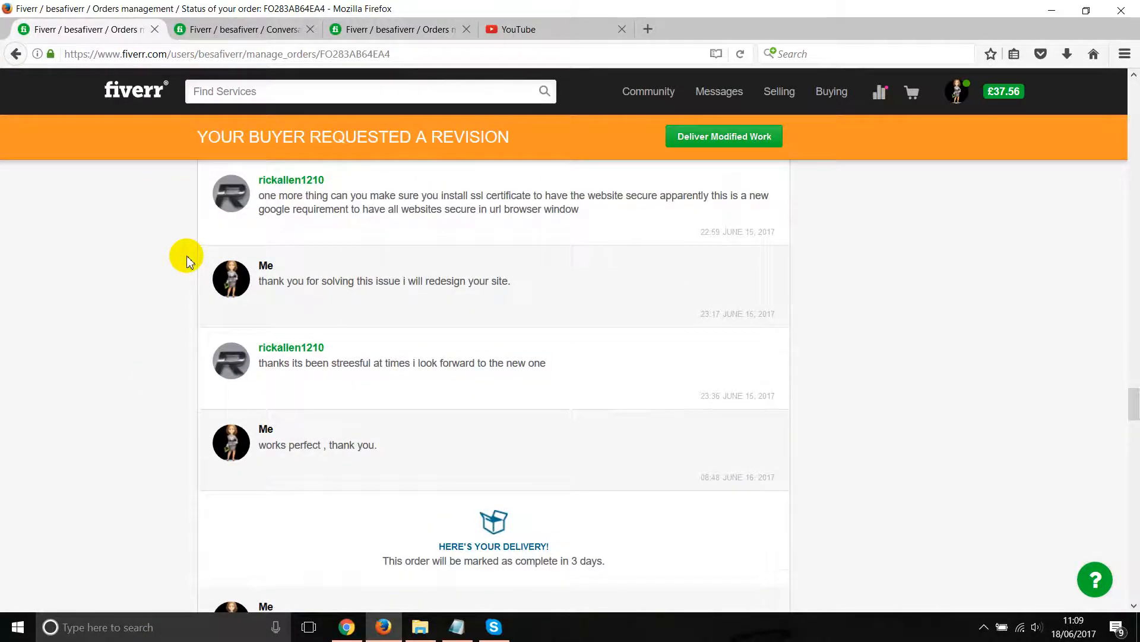
scroll(188, 262, "up", 15)
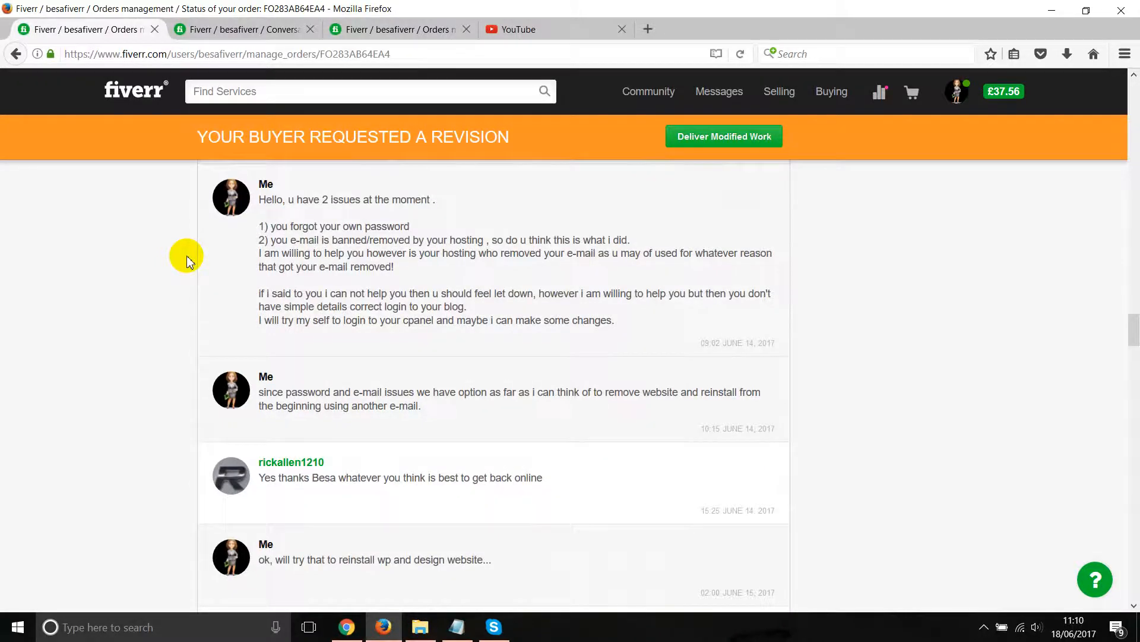
scroll(188, 261, "down", 20)
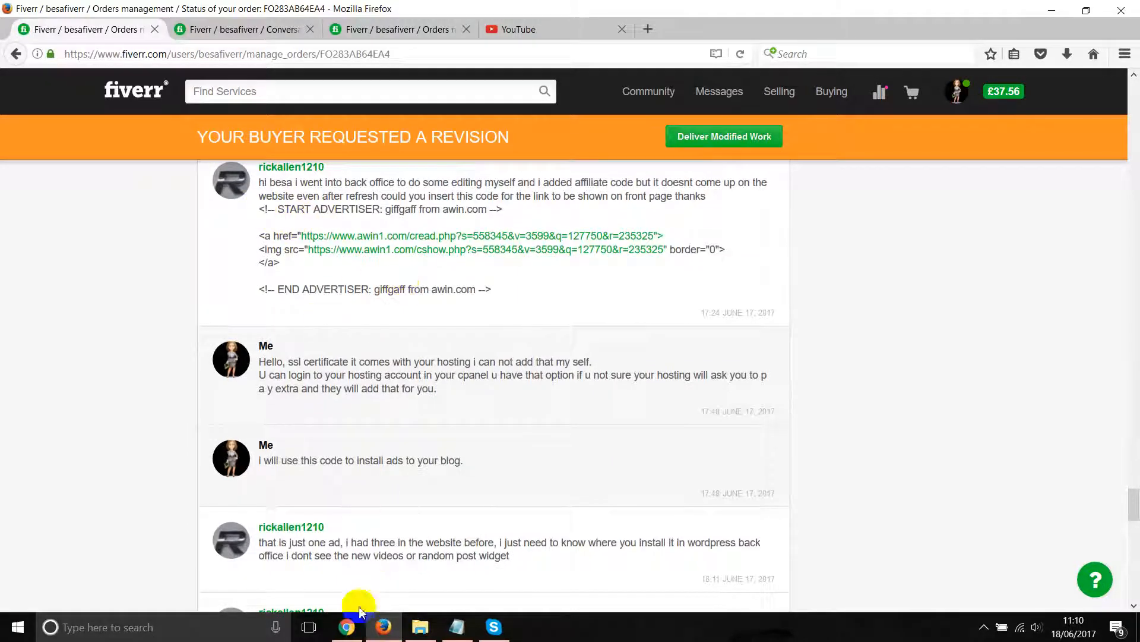
Step: Switch to Chrome and open the Ad Inserter settings from the WordPress admin
left_click(349, 627)
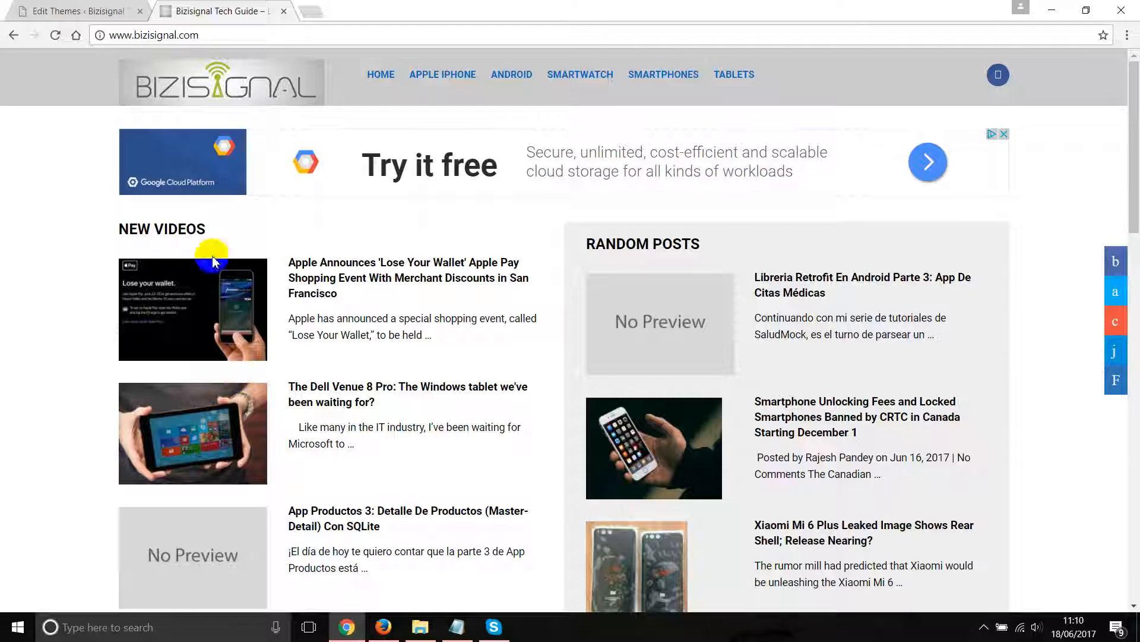
left_click(77, 11)
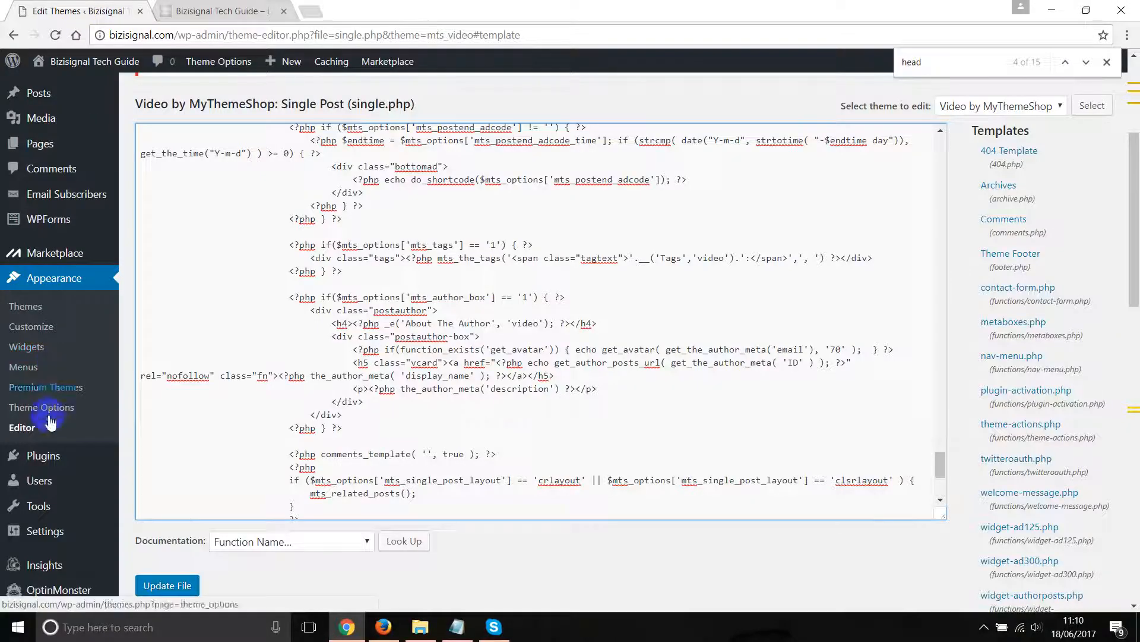
scroll(131, 463, "down", 3)
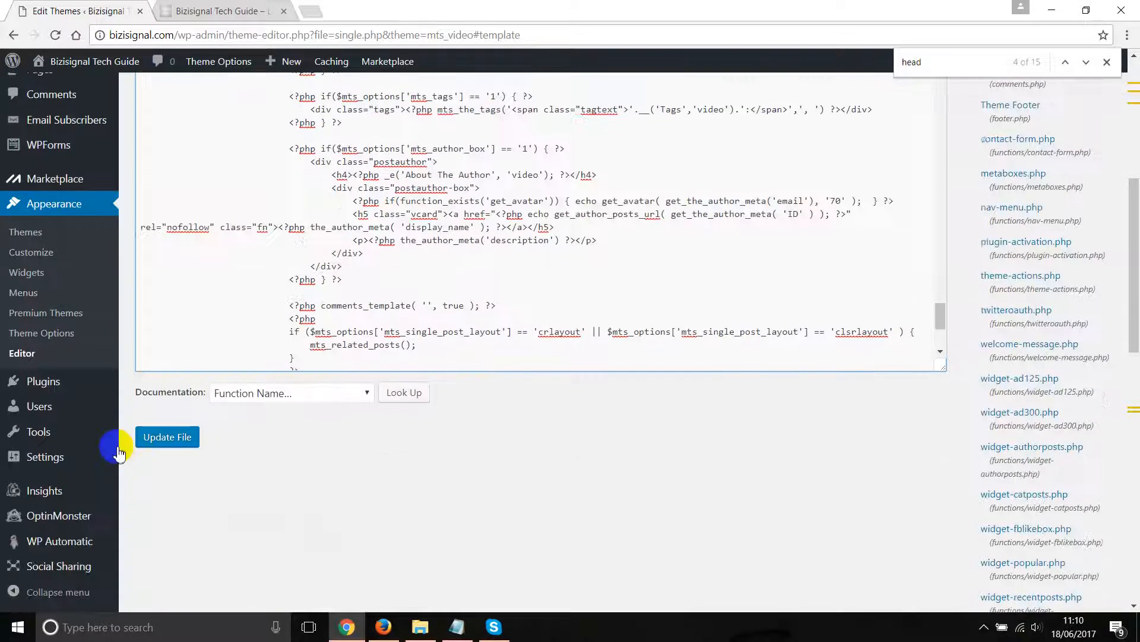
left_click(53, 457)
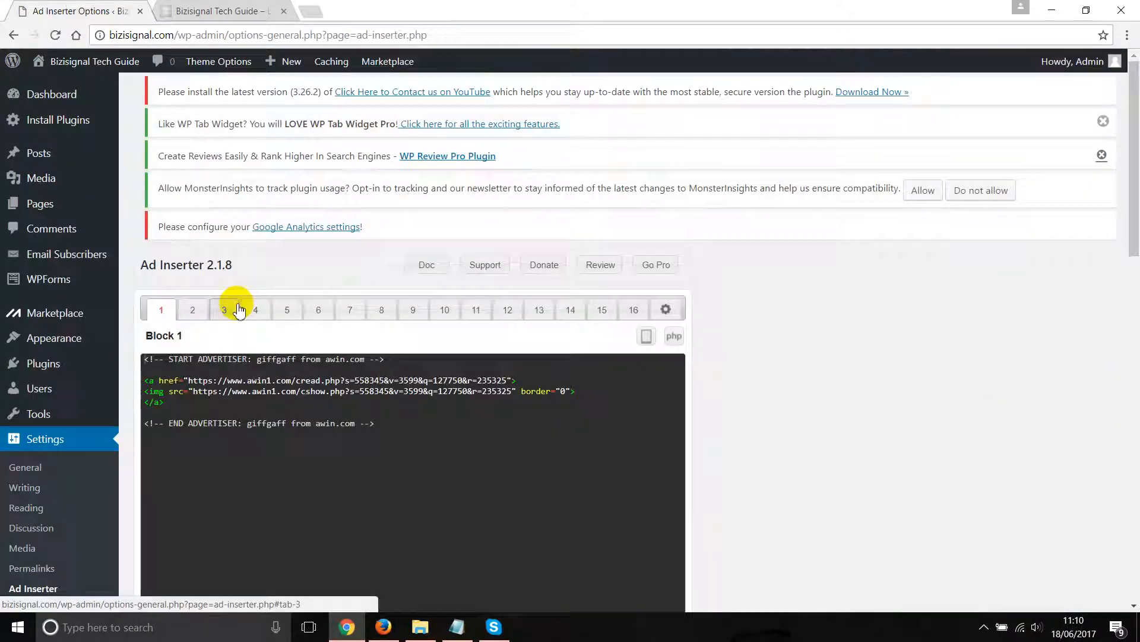
Step: Select Ad Inserter block 2 for an ad code and set its Alignment and Style to Center
left_click(191, 309)
scroll(186, 372, "down", 1)
right_click(168, 302)
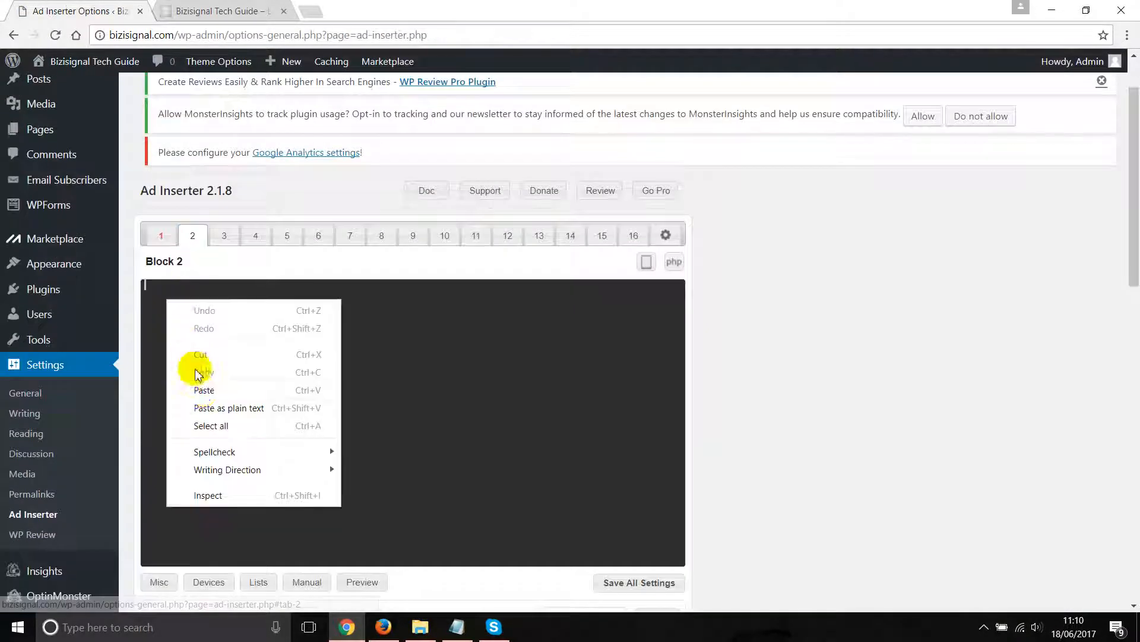
left_click(191, 371)
scroll(359, 354, "down", 5)
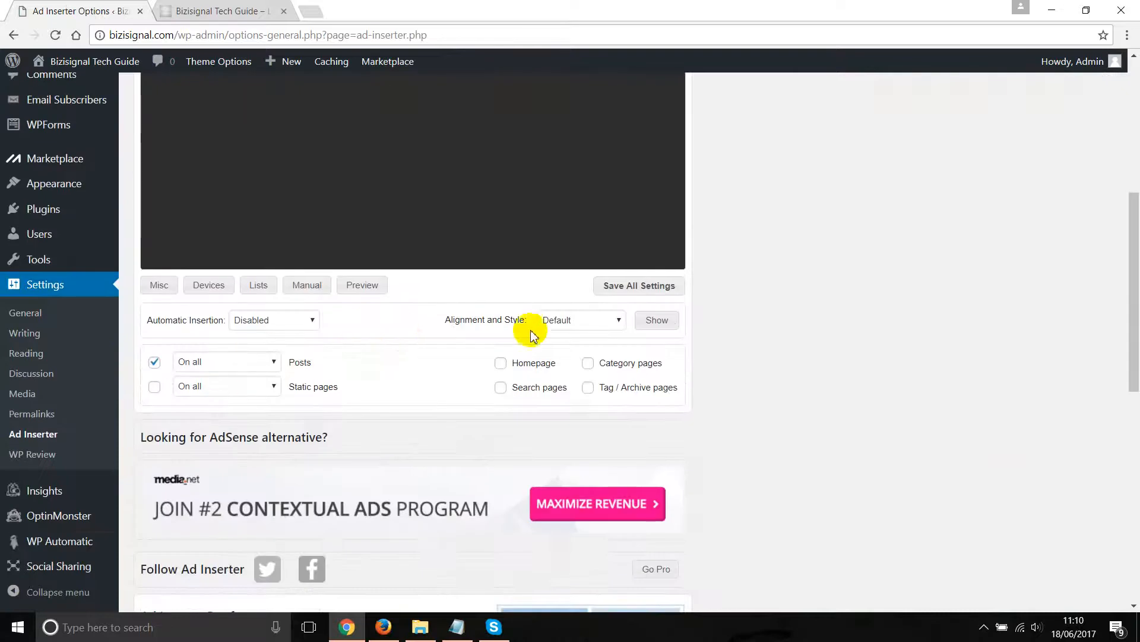
left_click(552, 321)
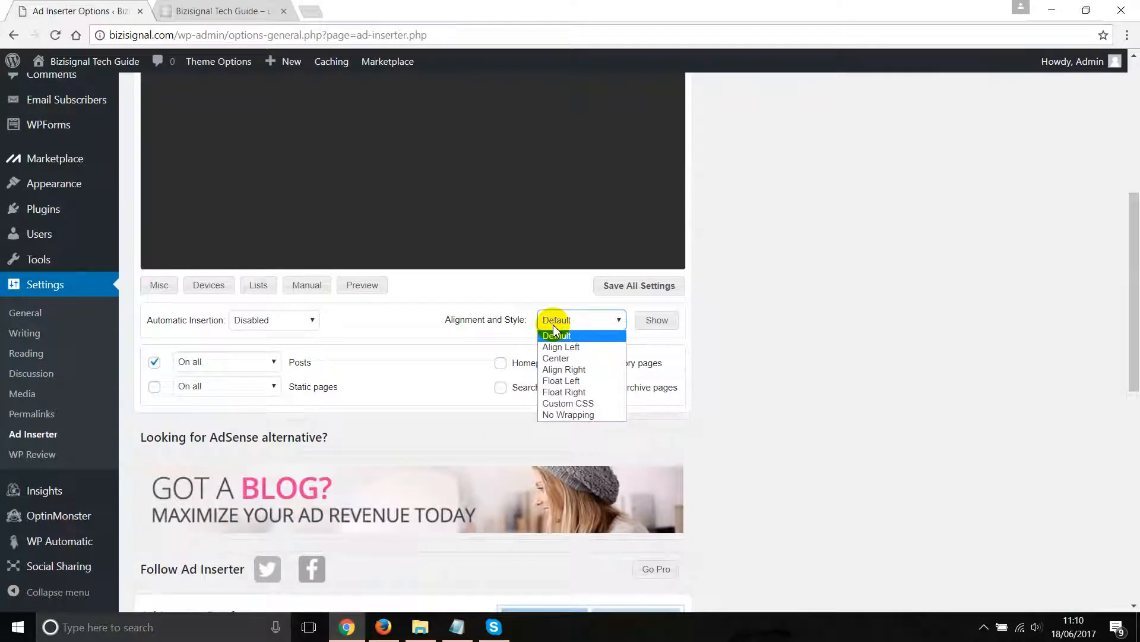
left_click(555, 359)
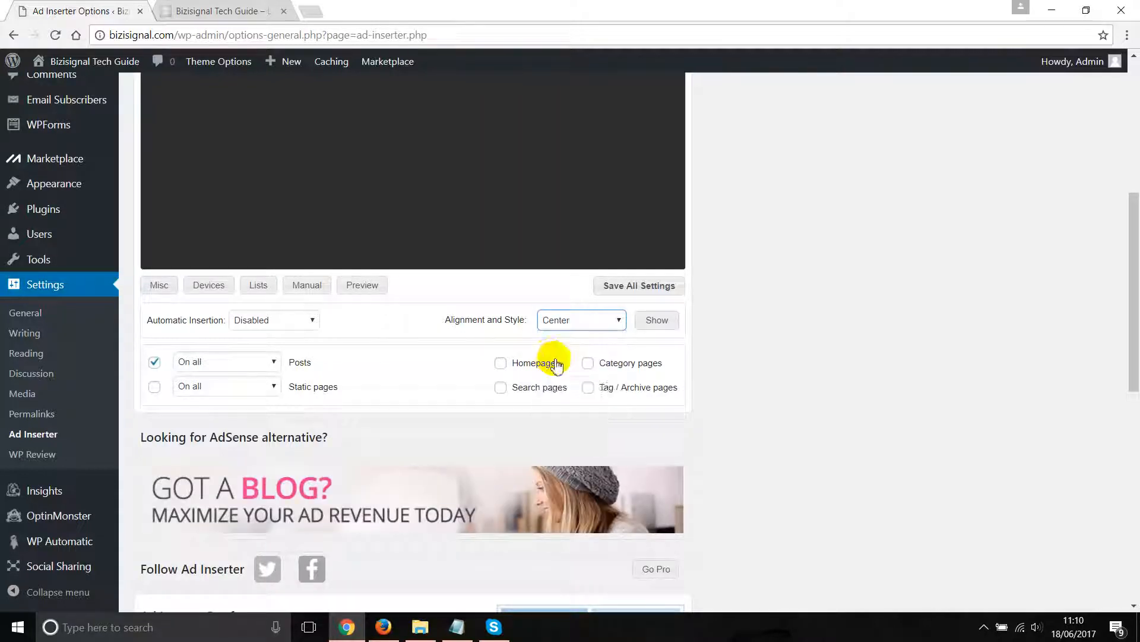
Step: Set Ad Inserter block 2's Automatic Insertion to Before Paragraph
left_click(262, 327)
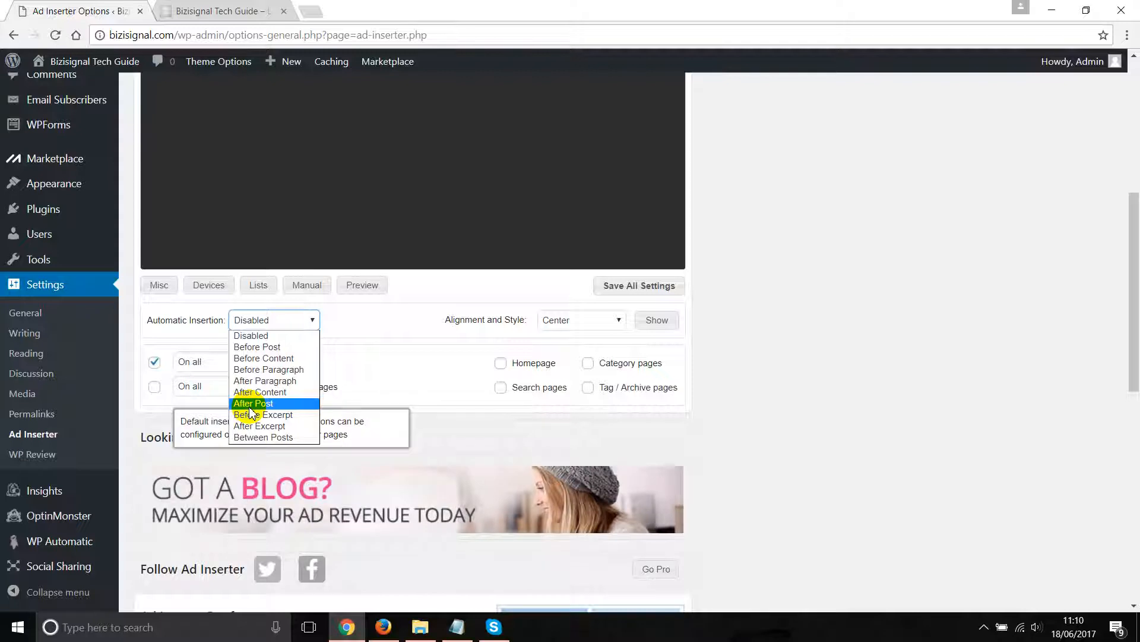
left_click(386, 351)
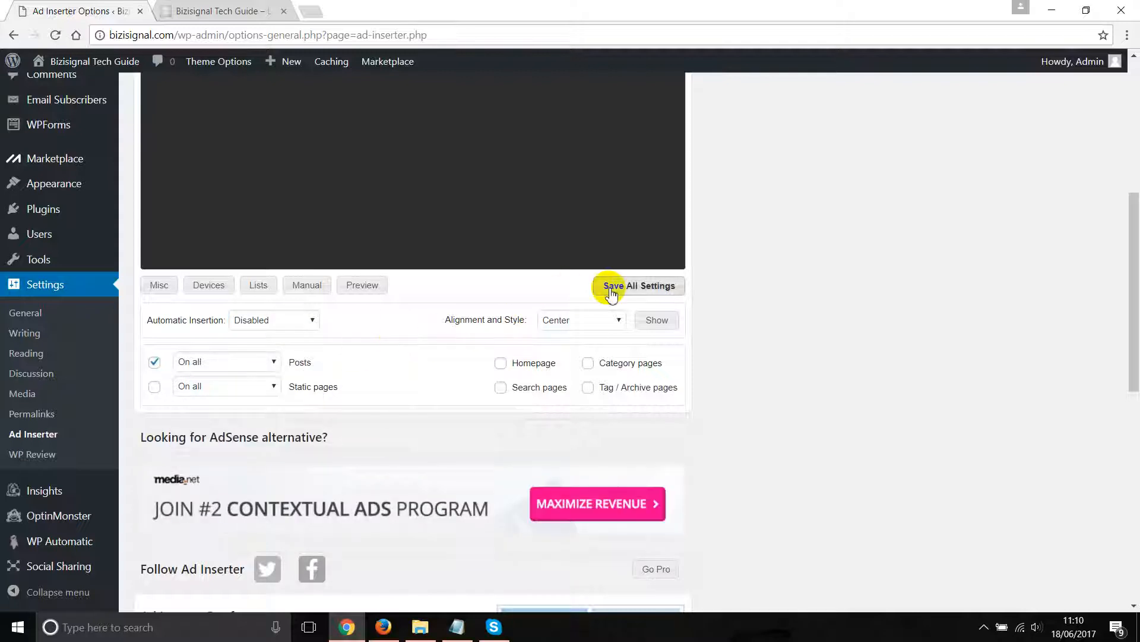
left_click(286, 319)
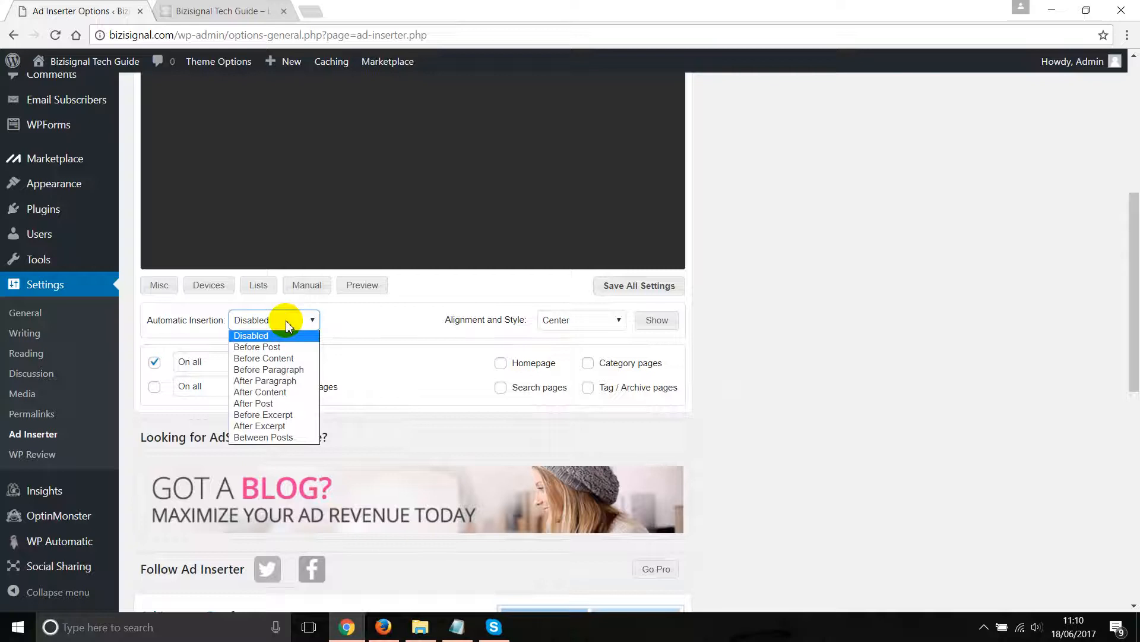
left_click(270, 368)
left_click(651, 286)
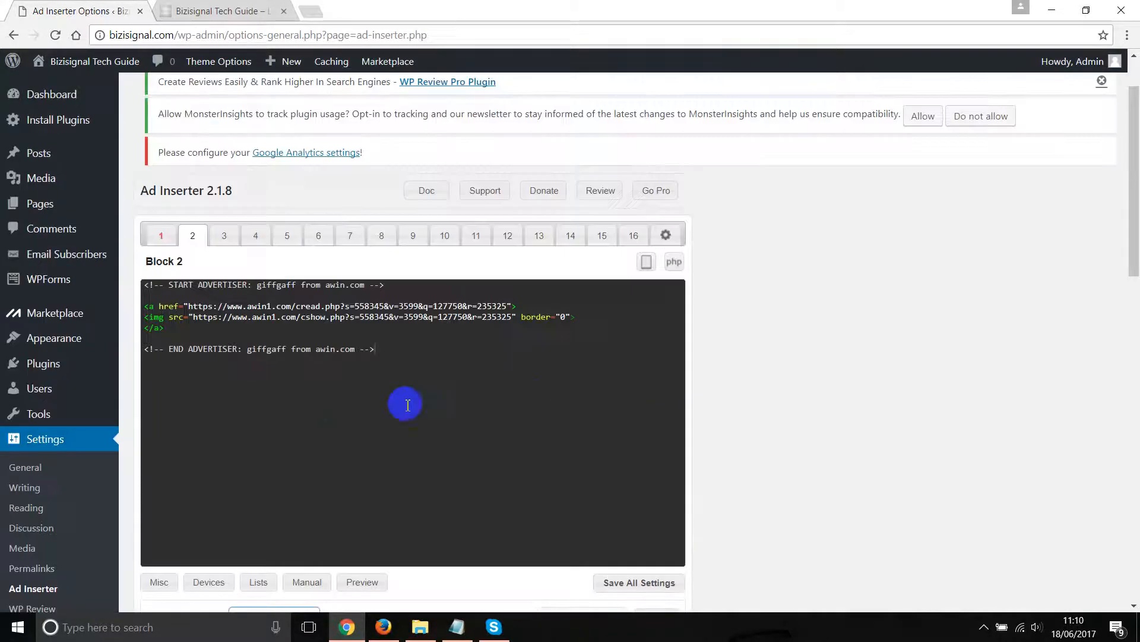
Step: Delete all the giffgaff ad code from block 2 and save all settings
left_click(423, 397)
key("ctrl+a")
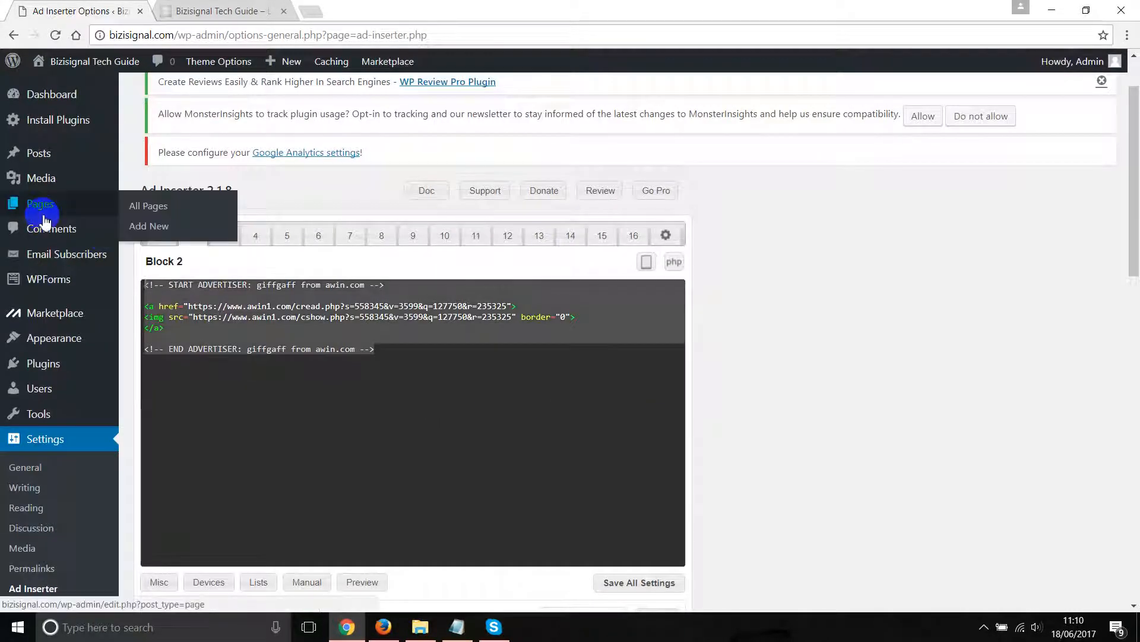
key("Delete")
scroll(594, 321, "down", 3)
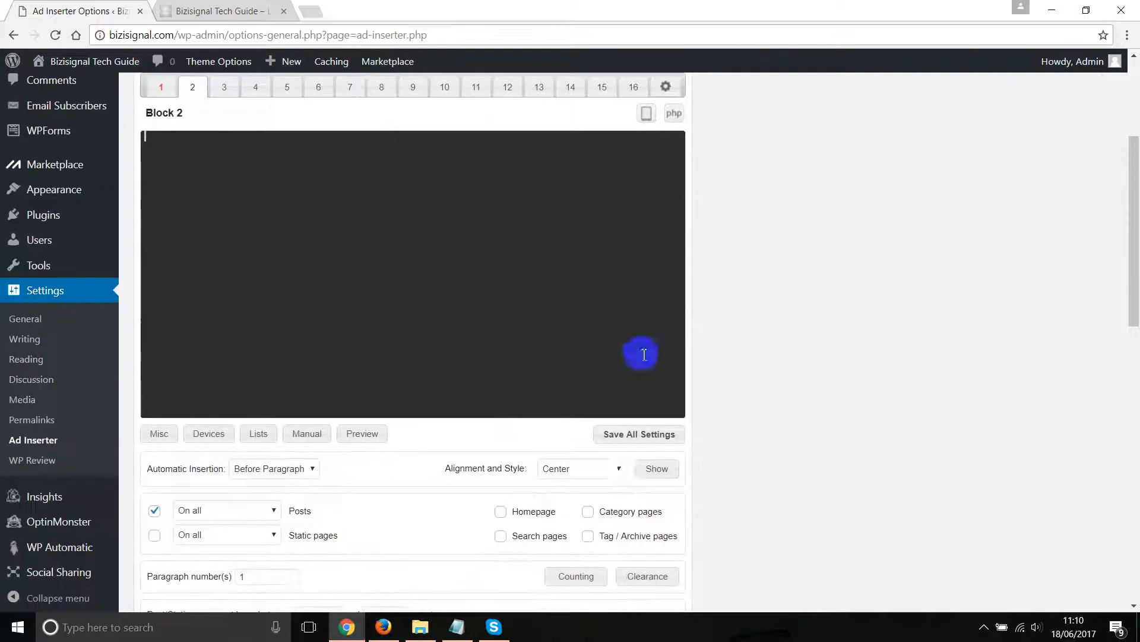
left_click(616, 433)
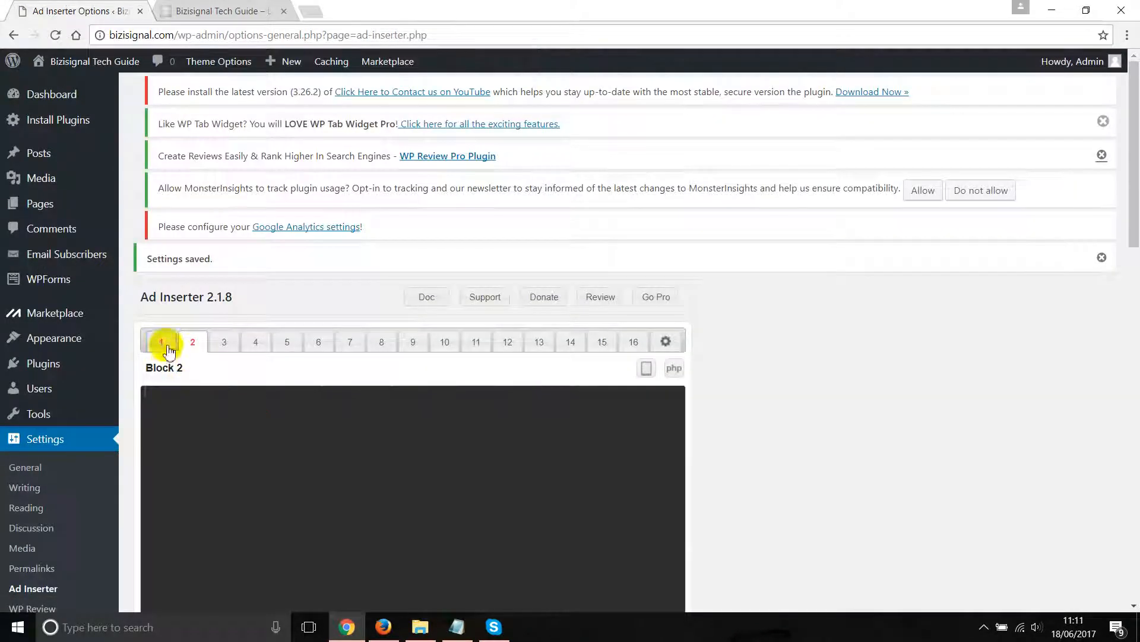
Step: Clear the ad code from block 1, set its Automatic Insertion to Disabled and save all settings
left_click(161, 341)
key("ctrl+a")
key("Delete")
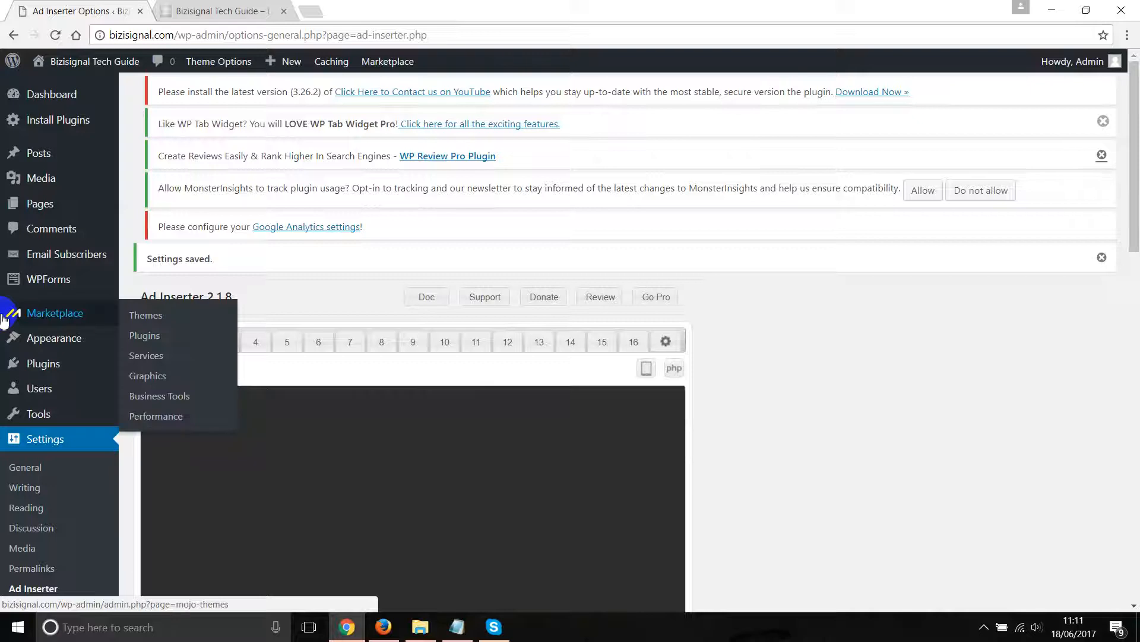
scroll(848, 344, "down", 4)
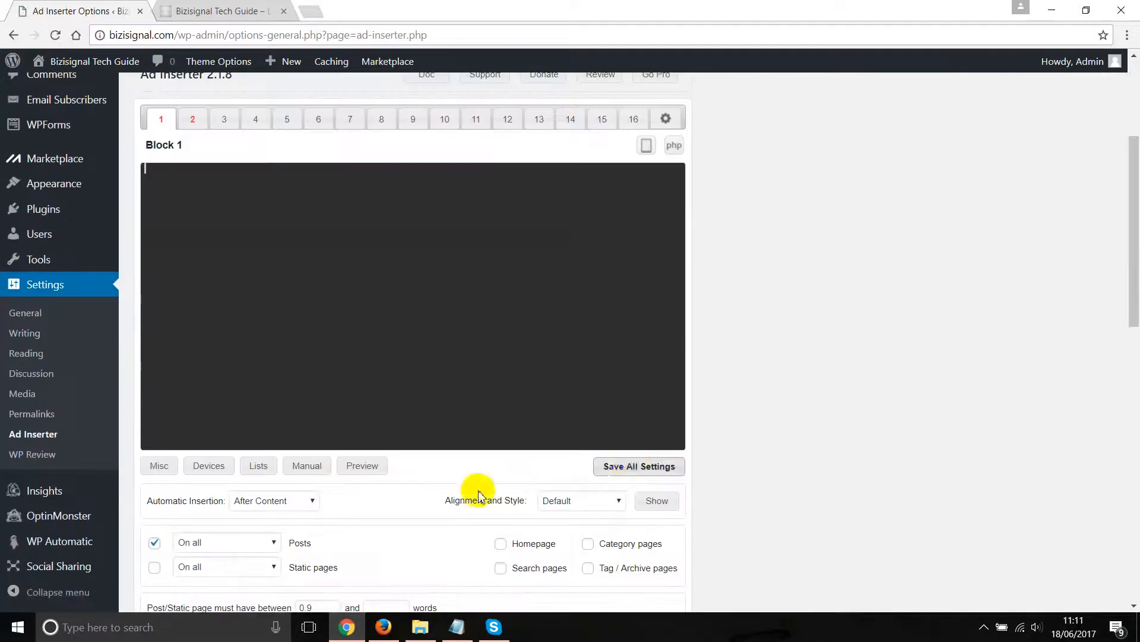
left_click(237, 503)
left_click(250, 517)
left_click(640, 466)
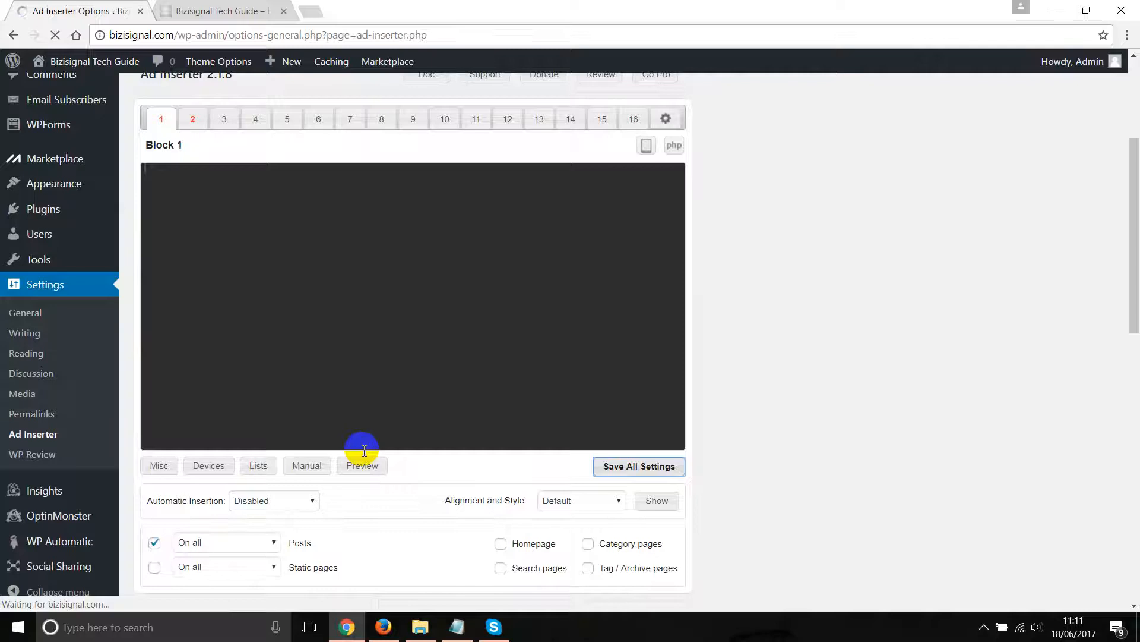
Step: Set block 2's Automatic Insertion to Disabled and save all settings
scroll(725, 383, "down", 1)
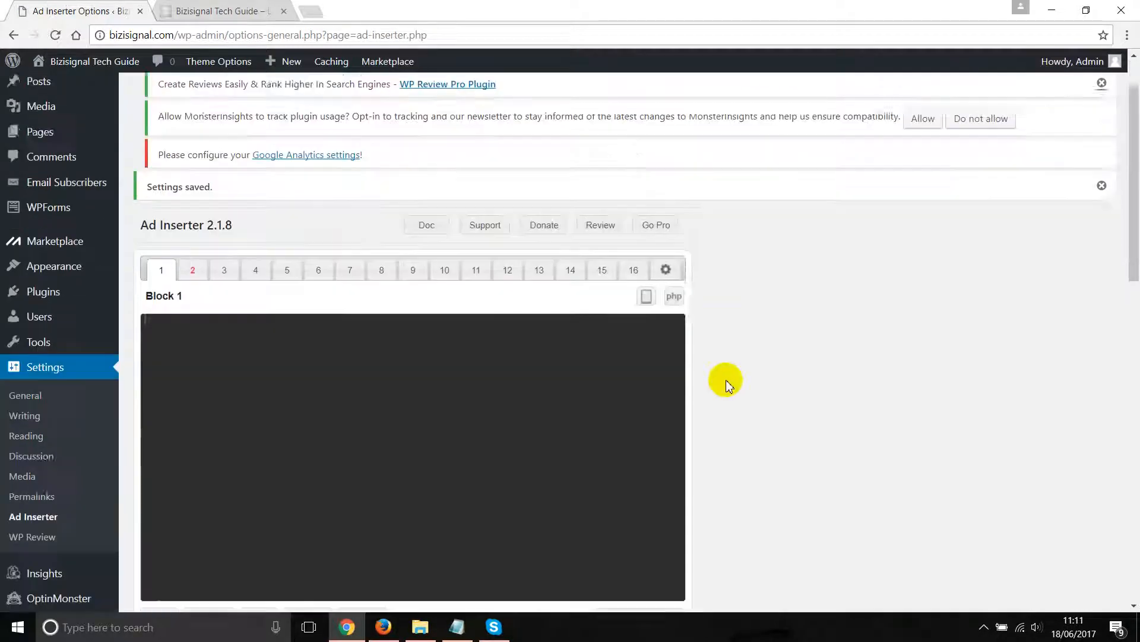
scroll(726, 380, "down", 1)
left_click(191, 192)
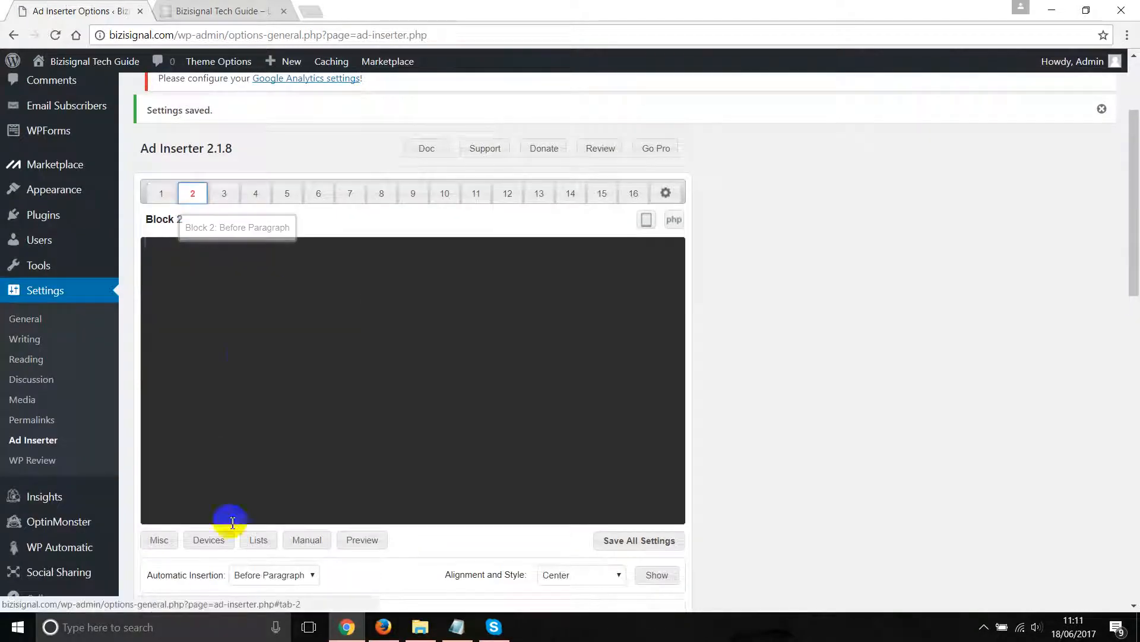
left_click(261, 575)
left_click(252, 465)
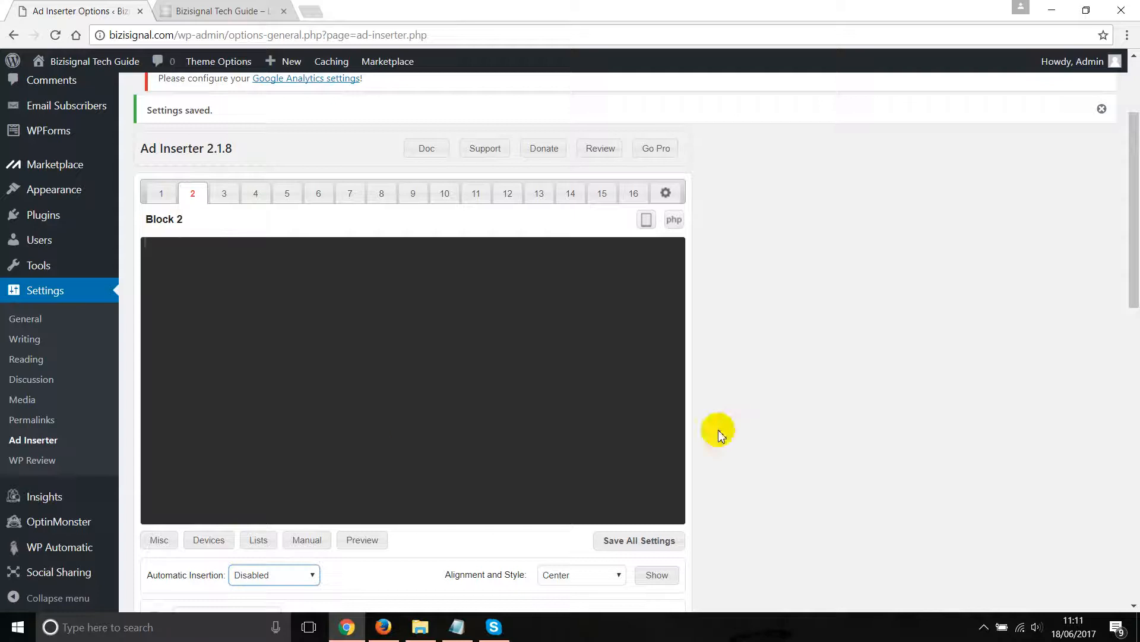
scroll(718, 433, "down", 1)
left_click(639, 465)
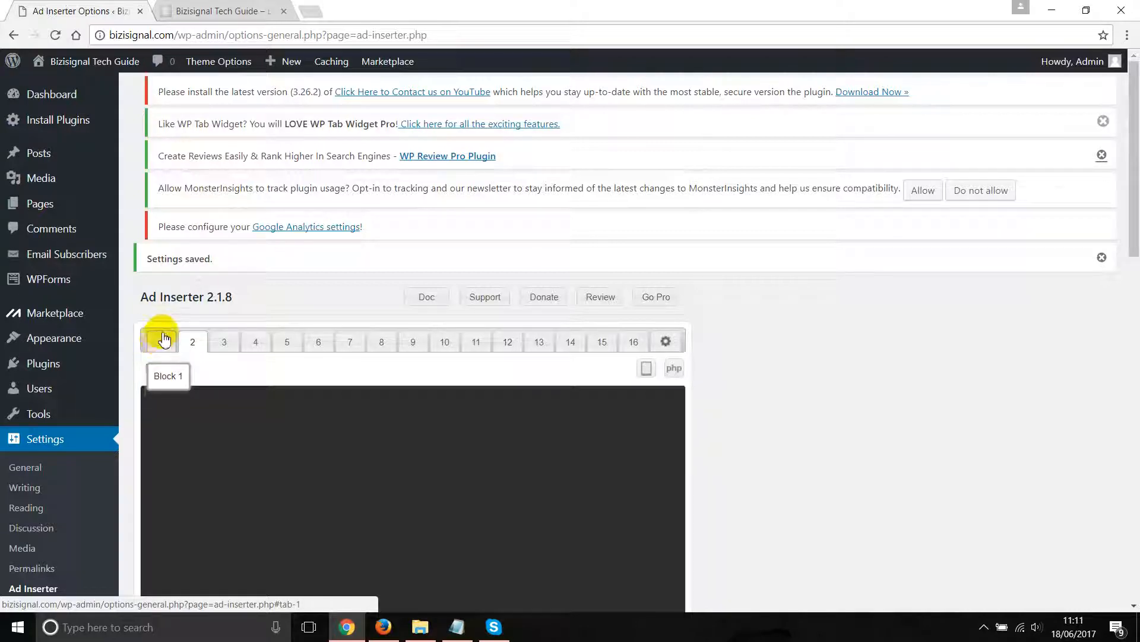
scroll(408, 298, "down", 4)
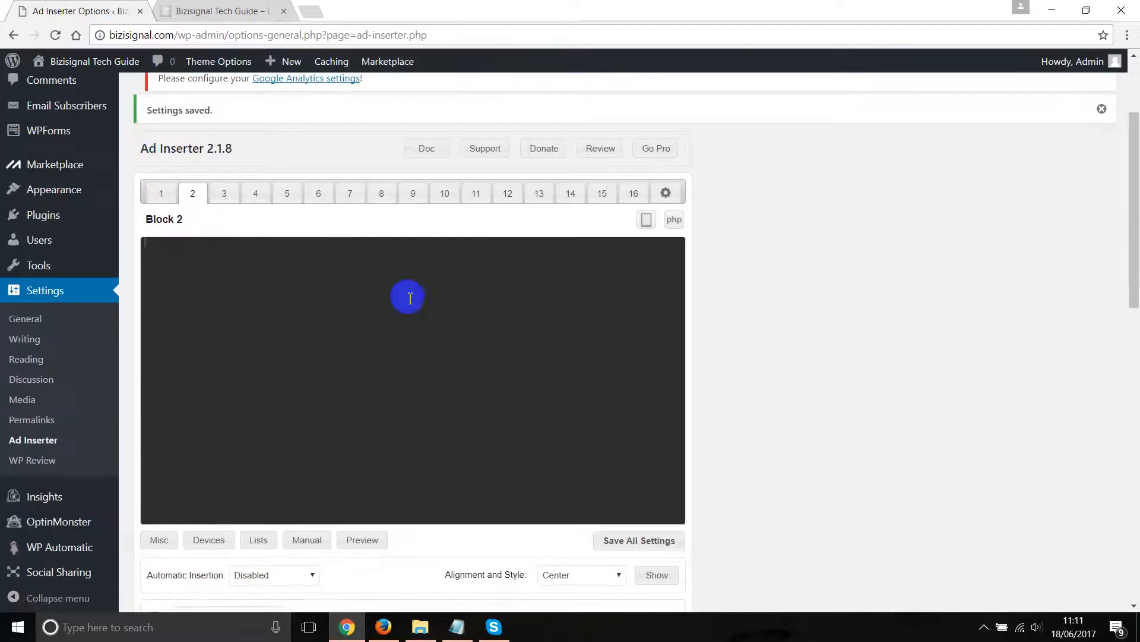
scroll(263, 330, "up", 4)
scroll(263, 331, "down", 3)
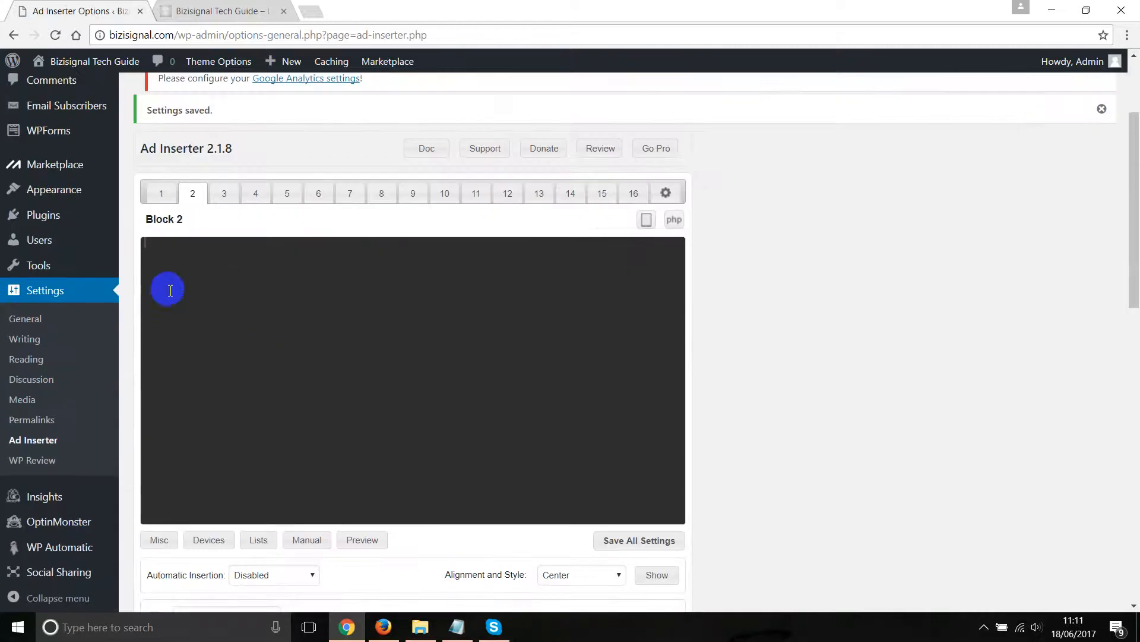